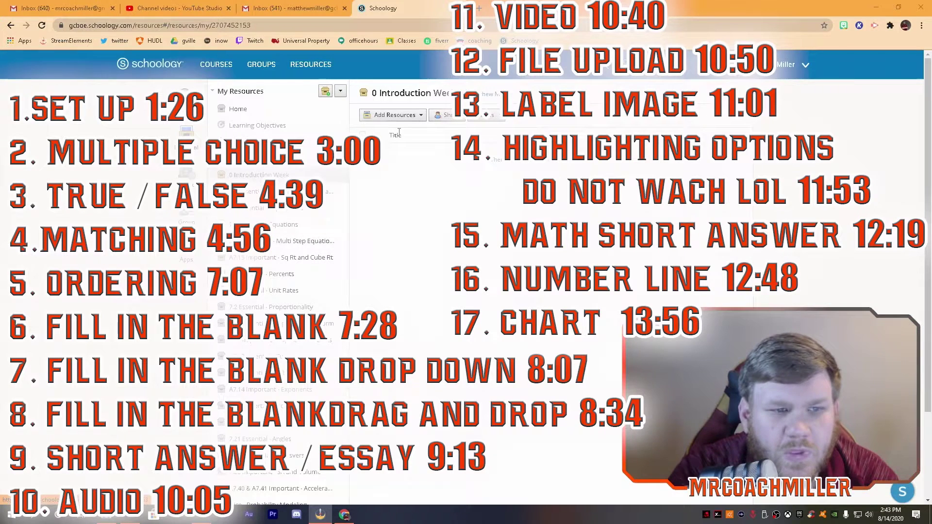
Step: Create a 100-point assessment named 'Practice Test' in the 0 Introduction Week folder
left_click(394, 115)
left_click(403, 149)
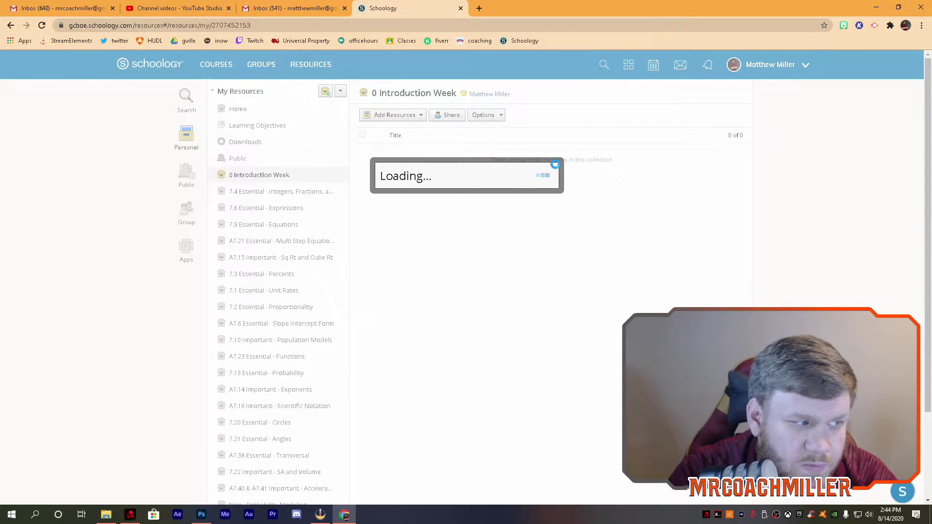
left_click(685, 108)
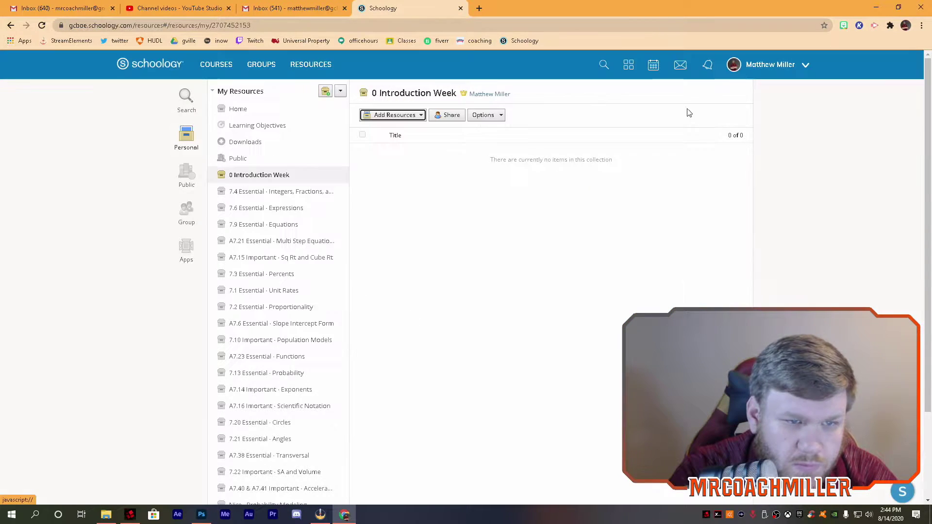
left_click(395, 115)
left_click(405, 162)
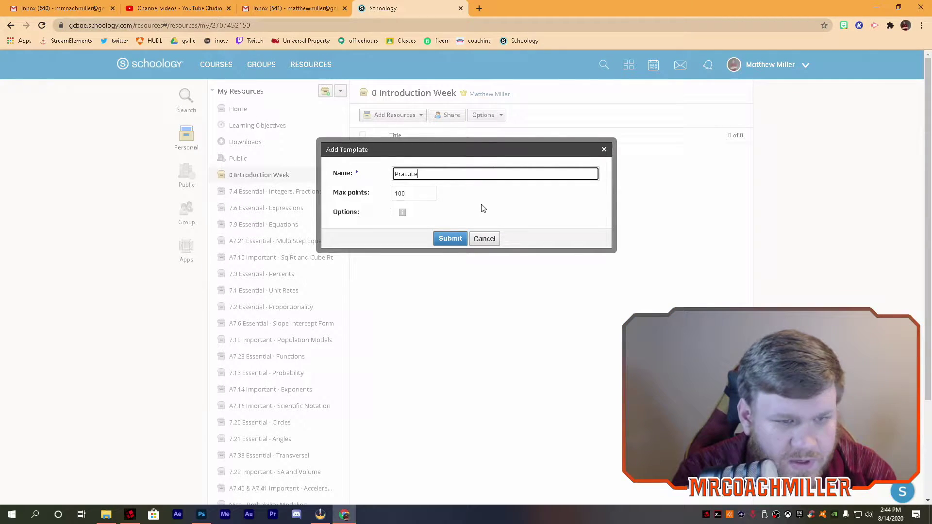
type("Te")
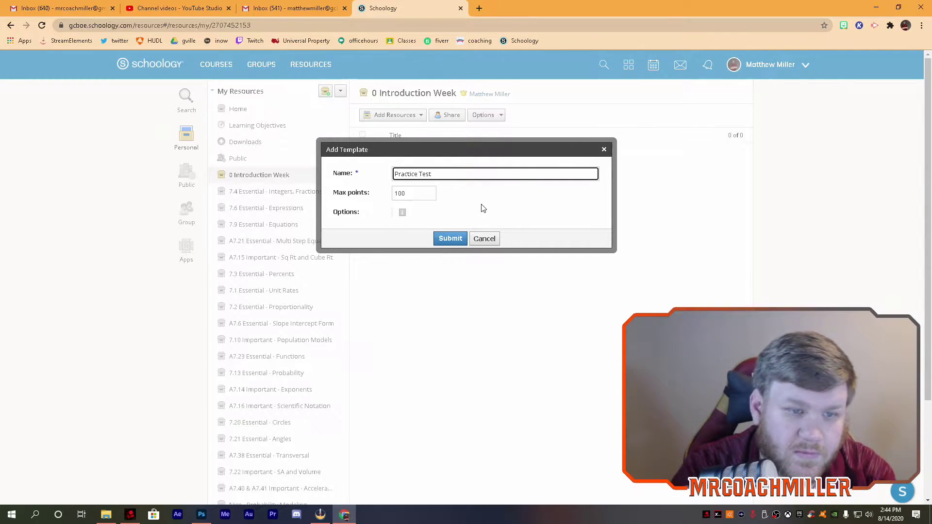
type("st")
left_click(450, 238)
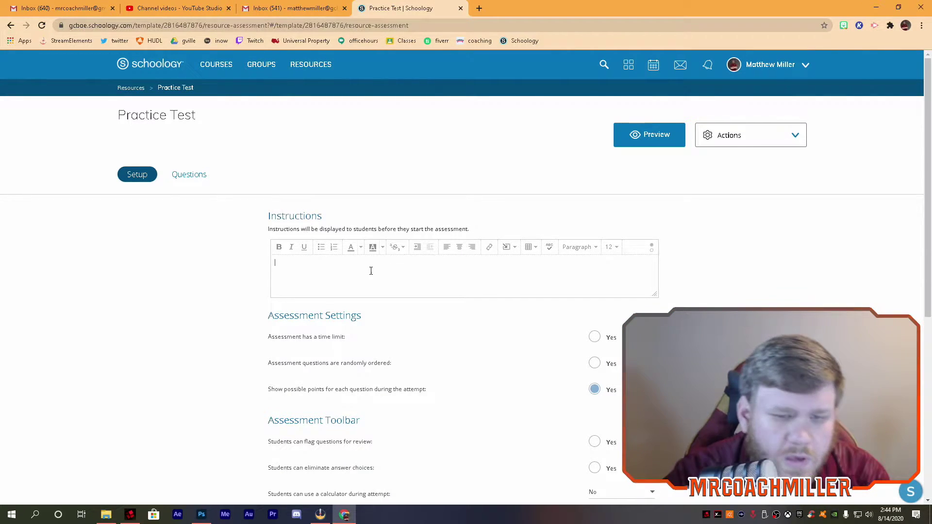
Step: Turn on a 15-minute time limit and randomly ordered questions for Practice Test
scroll(464, 326, "down", 1)
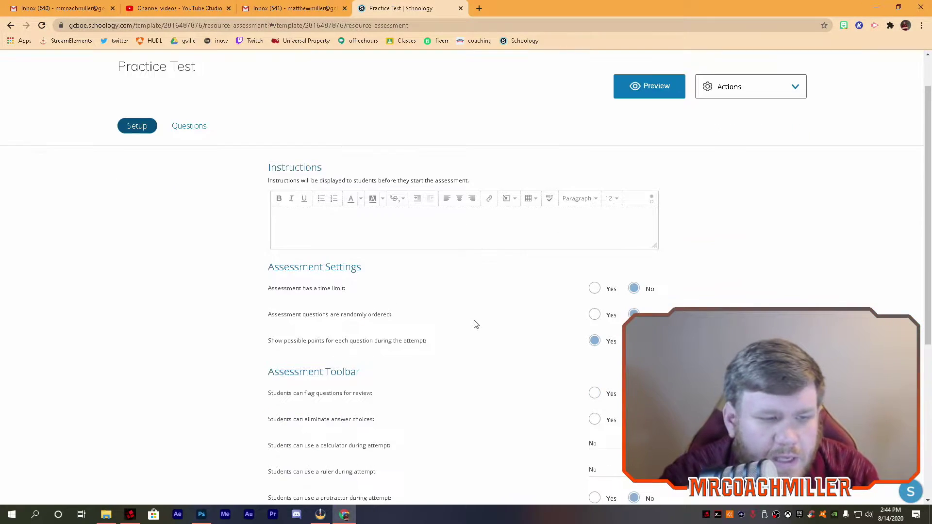
left_click(605, 293)
left_click(623, 310)
left_click(623, 310)
left_click(624, 310)
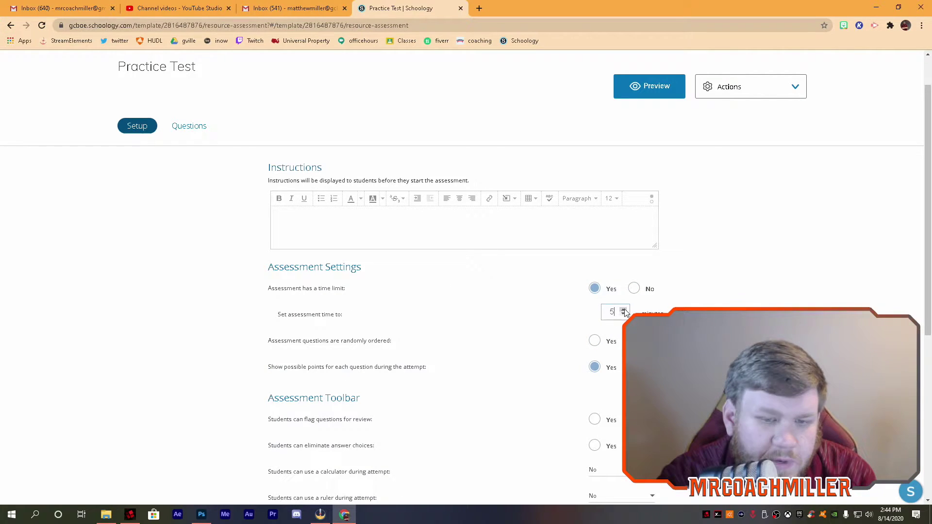
left_click(623, 310)
left_click(623, 310)
left_click(624, 310)
left_click(623, 310)
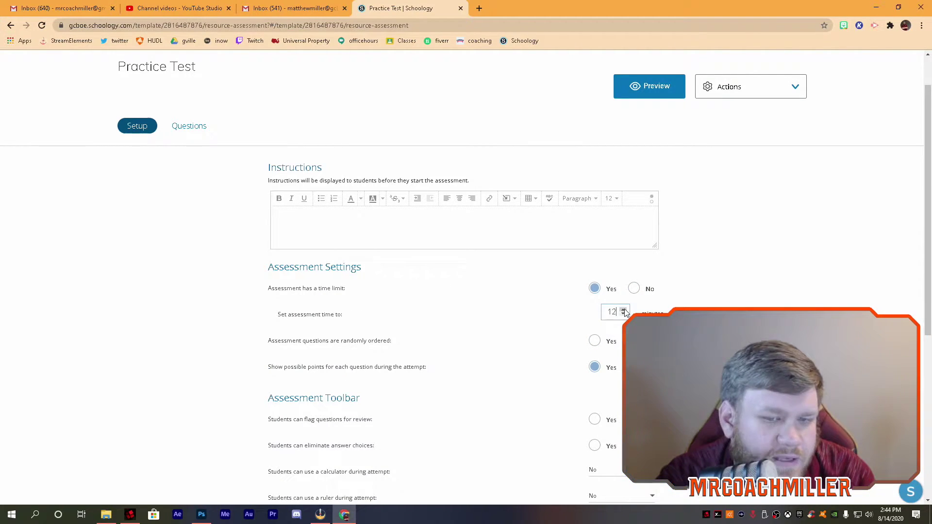
left_click(623, 310)
left_click(623, 310)
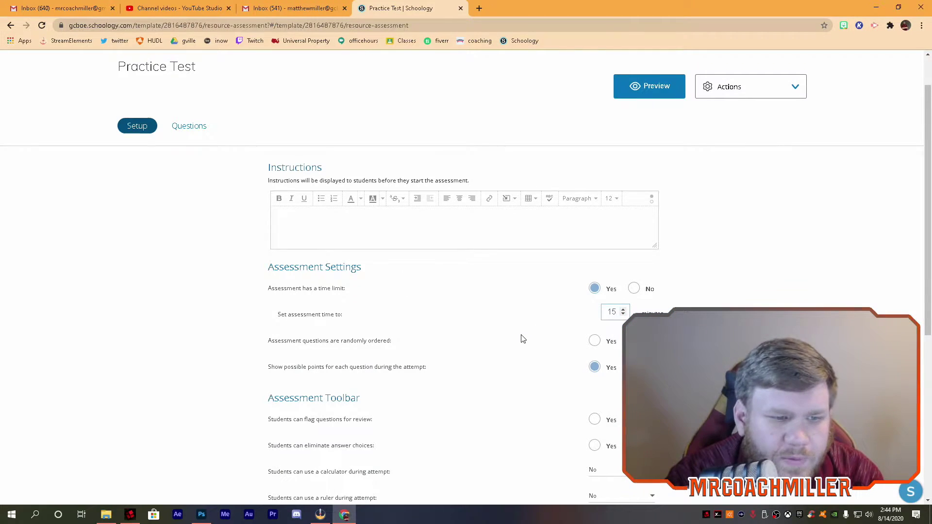
left_click(594, 341)
scroll(517, 344, "down", 2)
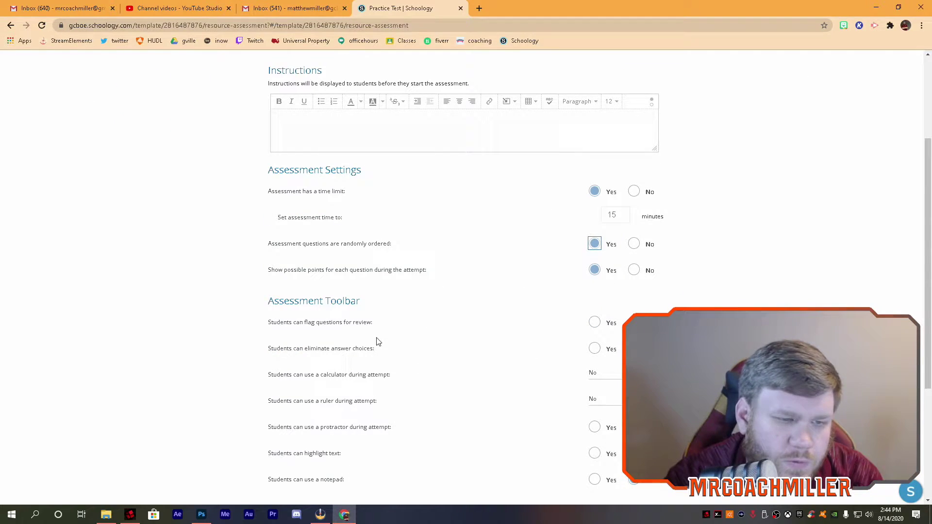
scroll(389, 301, "down", 2)
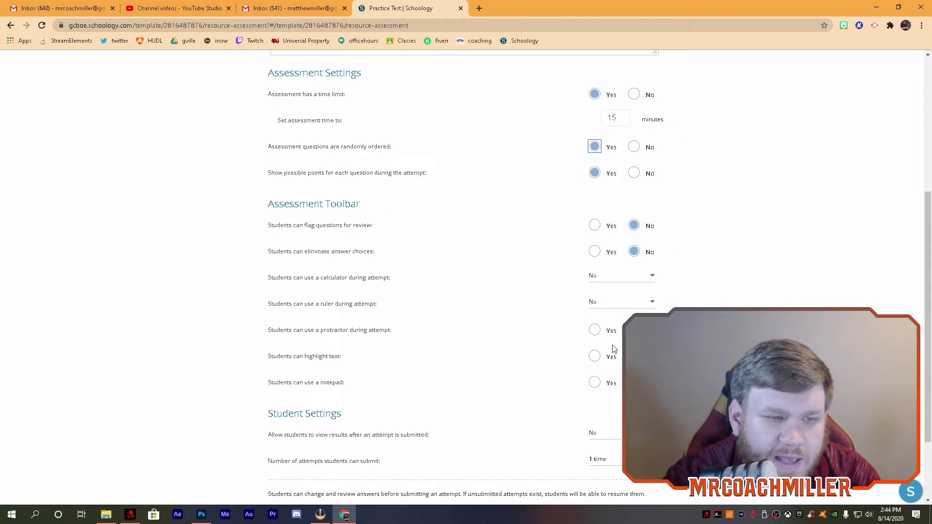
Step: Enable the flag, eliminate choices, highlight text and notepad toolbar tools for students
left_click(593, 226)
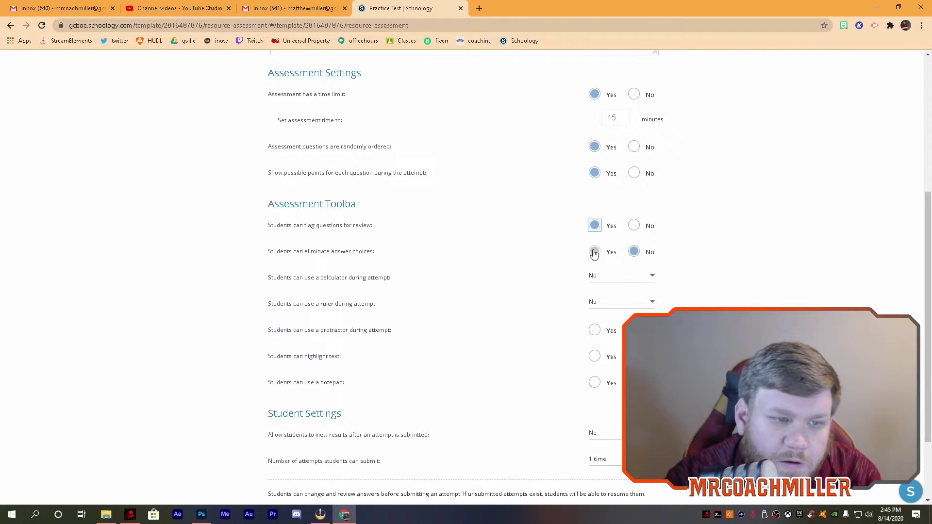
left_click(597, 252)
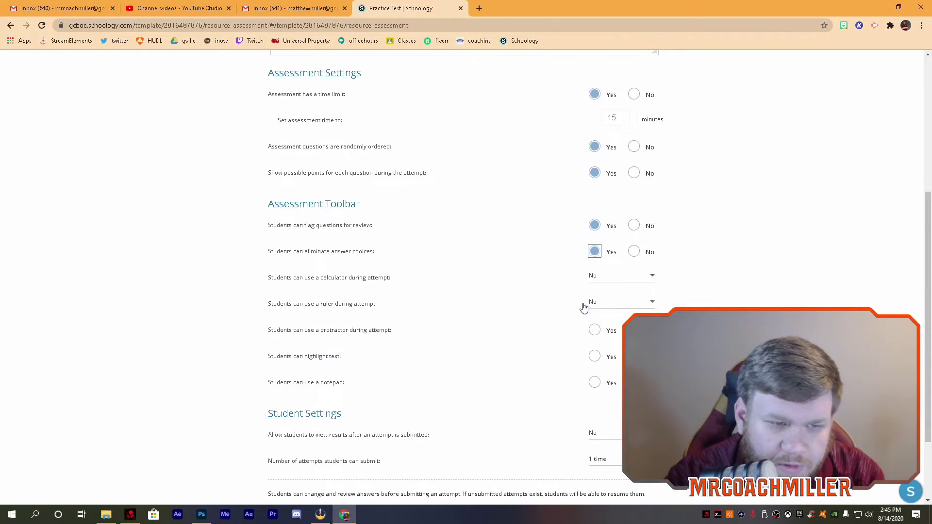
scroll(493, 301, "down", 1)
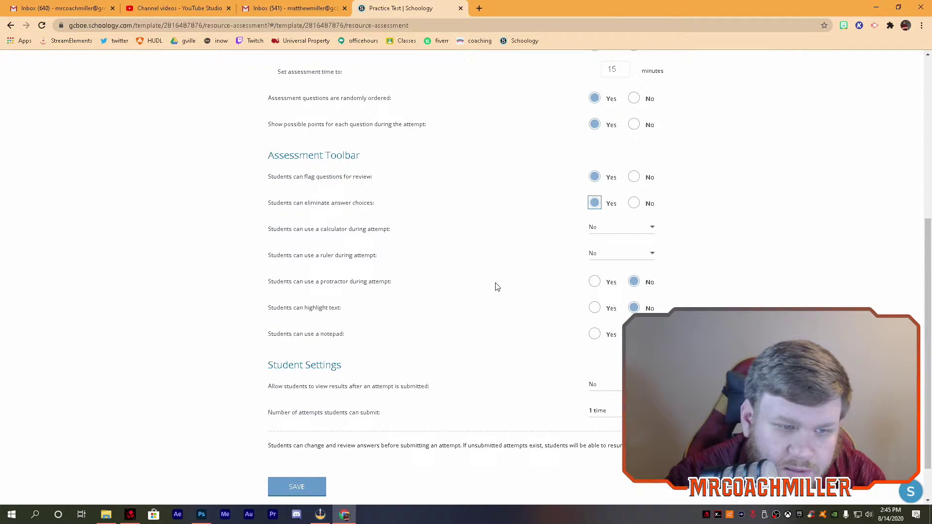
left_click(595, 308)
left_click(595, 334)
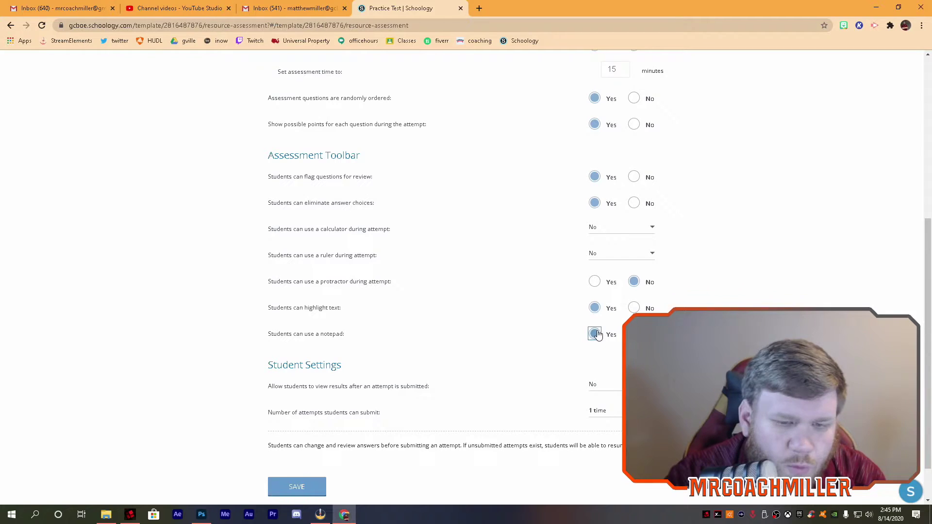
Step: Save the Practice Test assessment settings
scroll(507, 335, "down", 1)
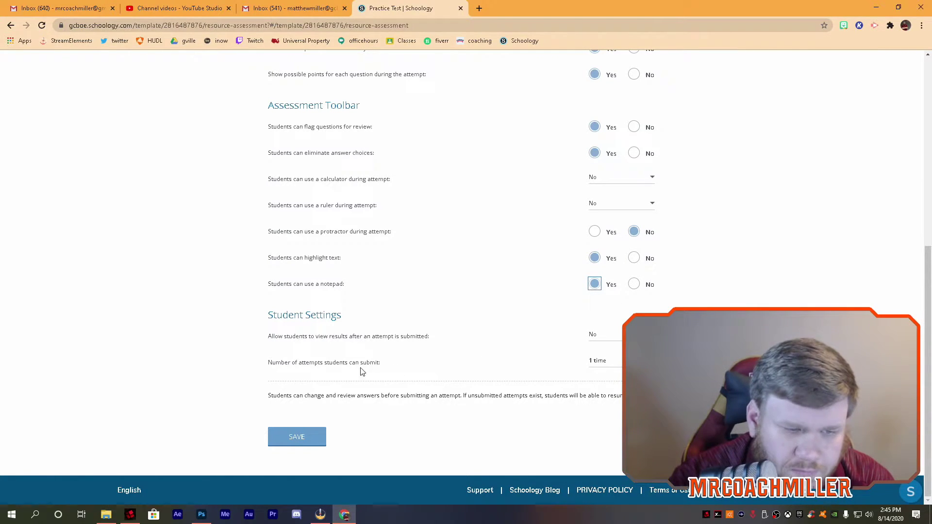
scroll(452, 380, "up", 4)
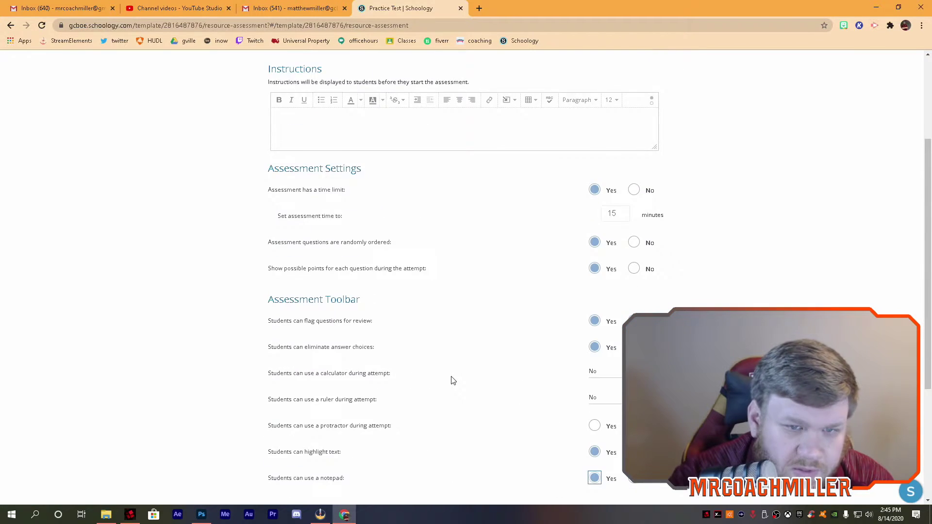
scroll(444, 376, "up", 3)
scroll(447, 369, "down", 7)
scroll(449, 349, "up", 6)
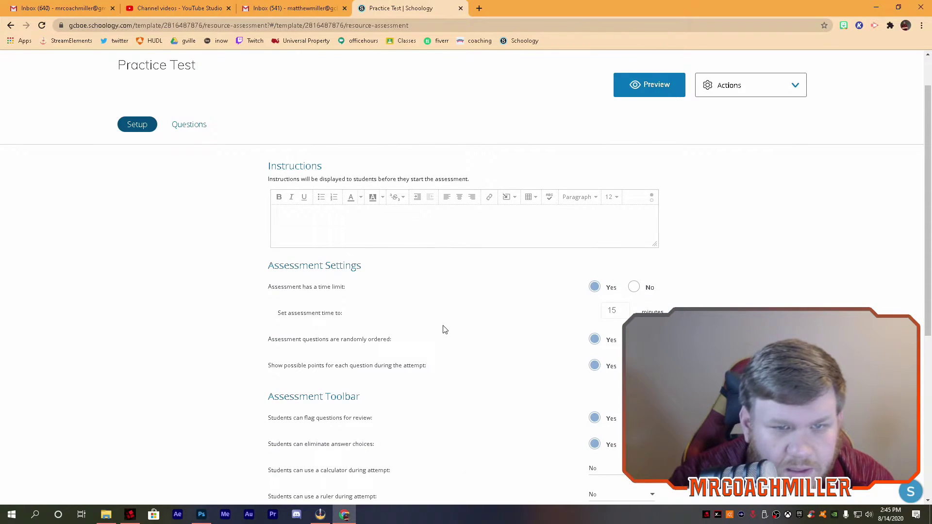
scroll(444, 330, "down", 6)
left_click(310, 437)
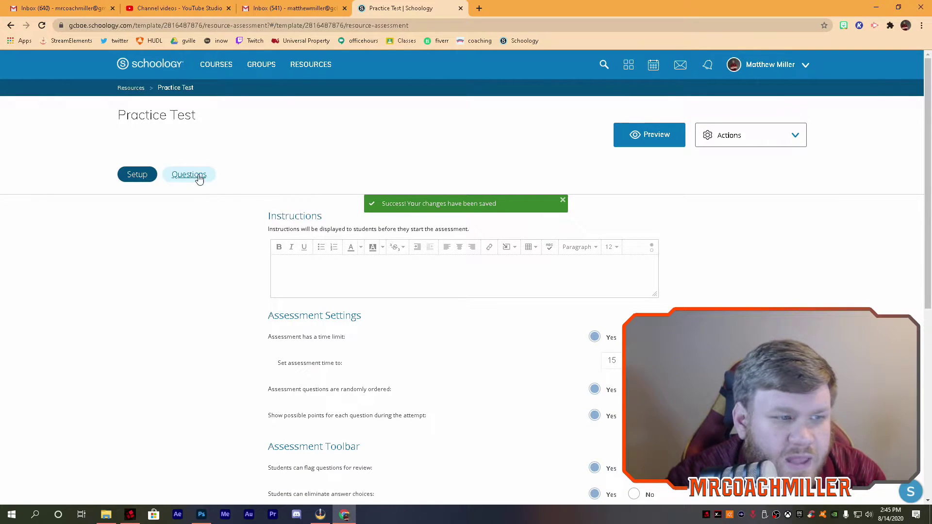
Step: Add a blank multiple choice question as the first Practice Test question
left_click(189, 175)
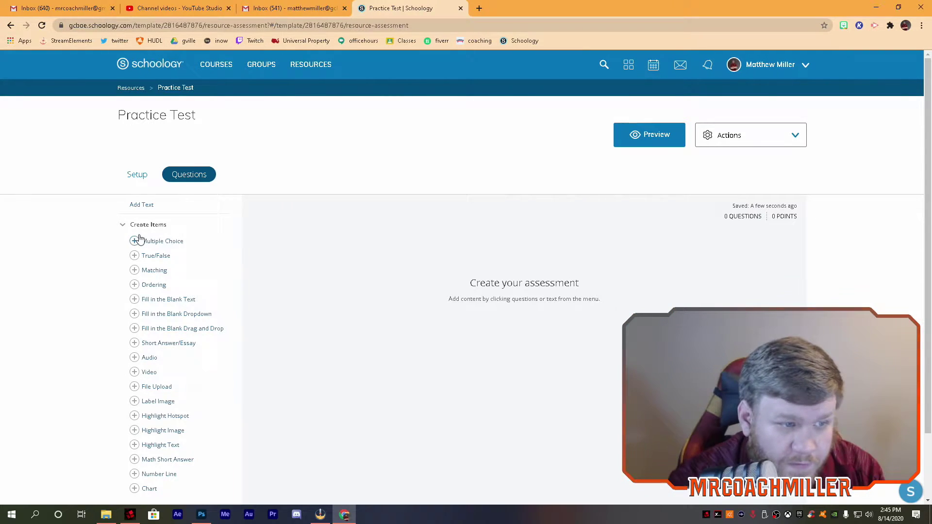
scroll(151, 334, "down", 2)
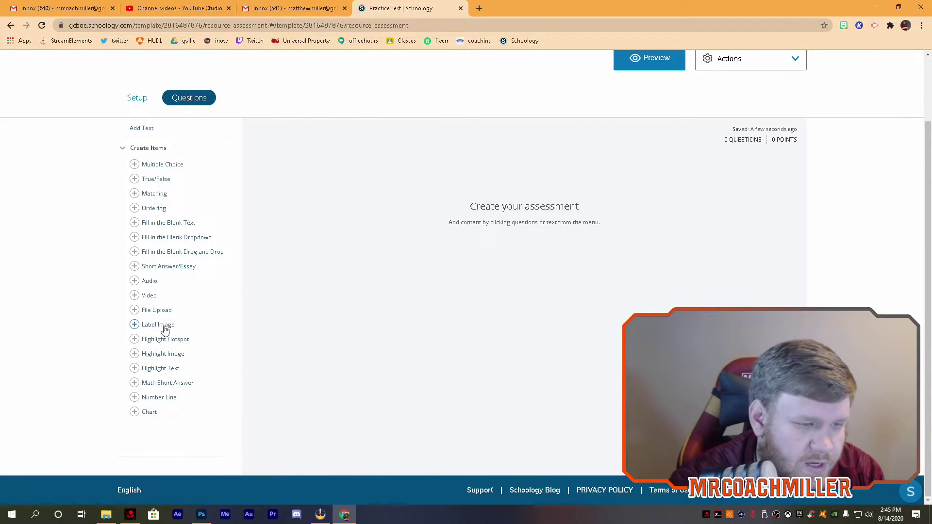
scroll(158, 325, "up", 2)
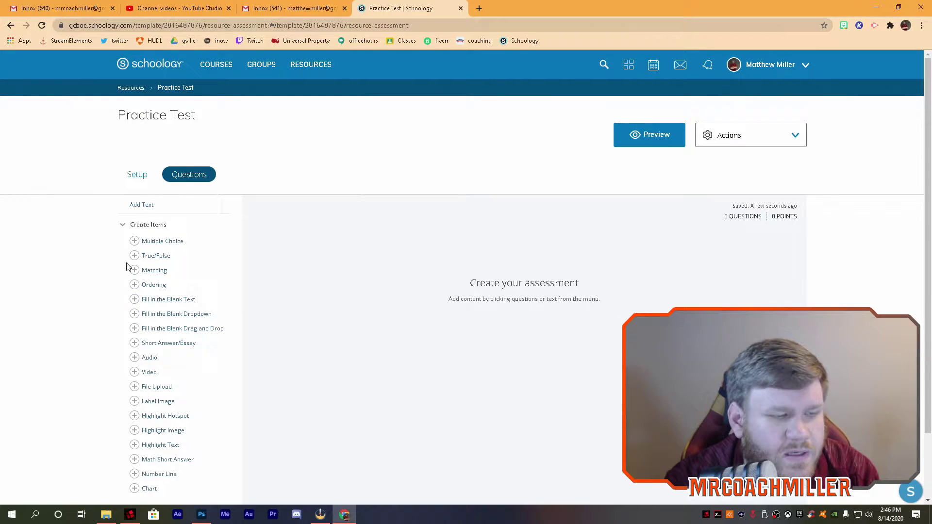
left_click(135, 242)
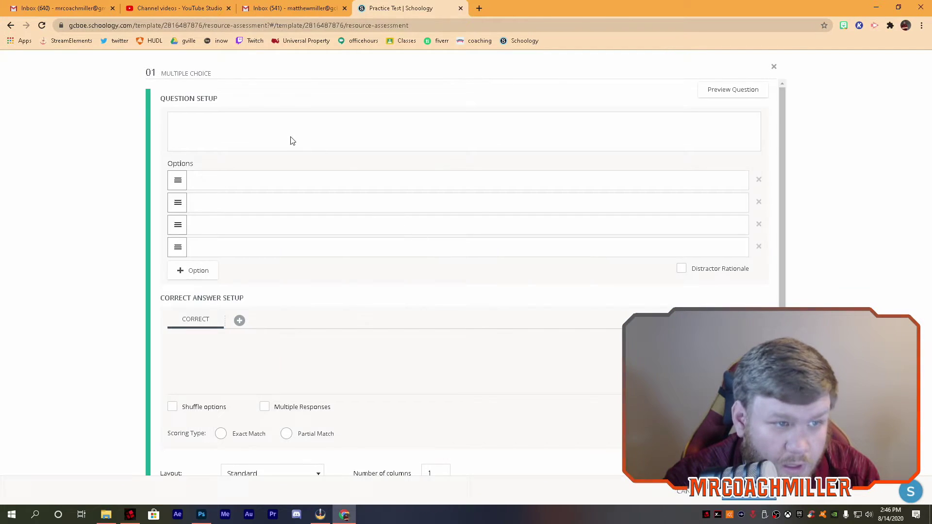
Step: Enter the question text 'Who is your favorite 7th Grade Math Teacher?'
left_click(326, 128)
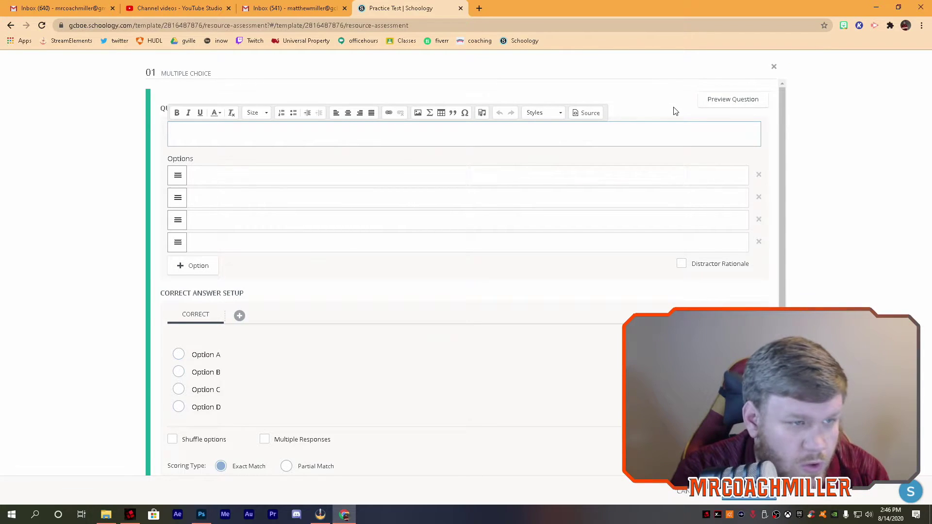
type("Who")
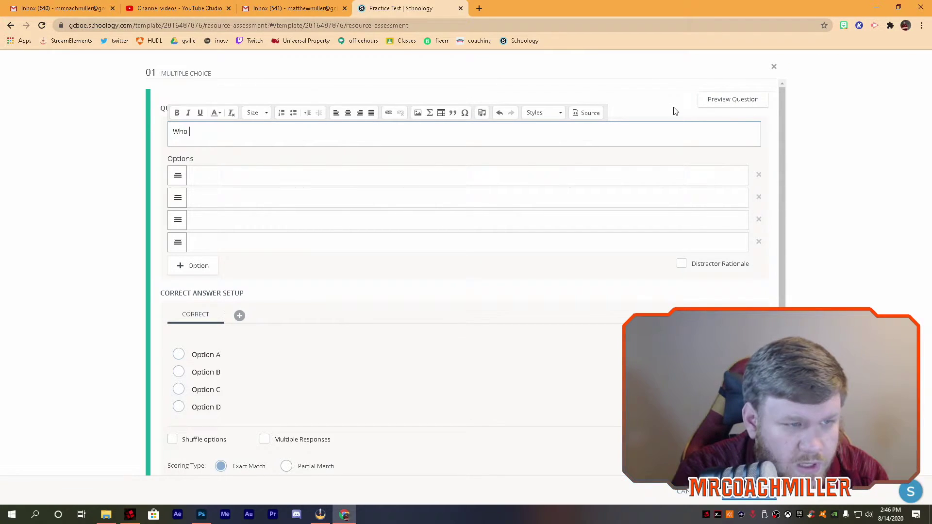
type(" is your favorite M")
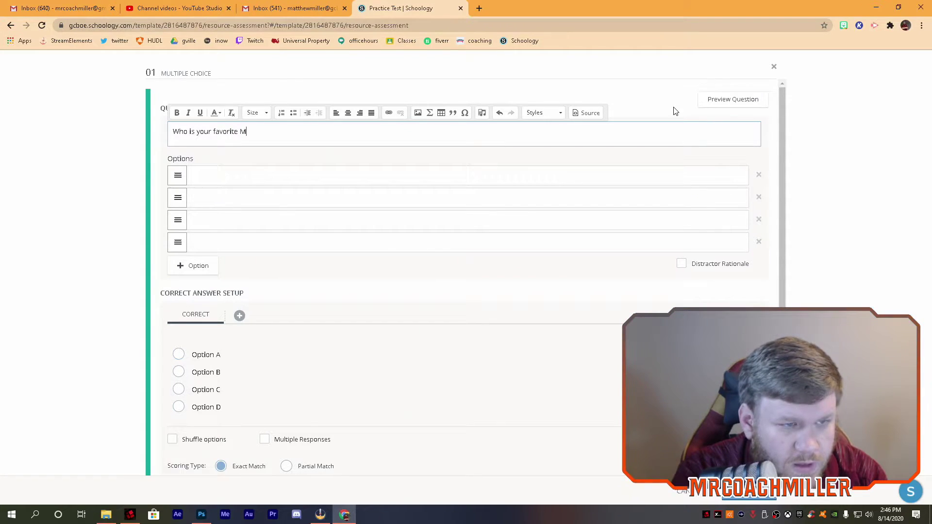
key("BackSpace")
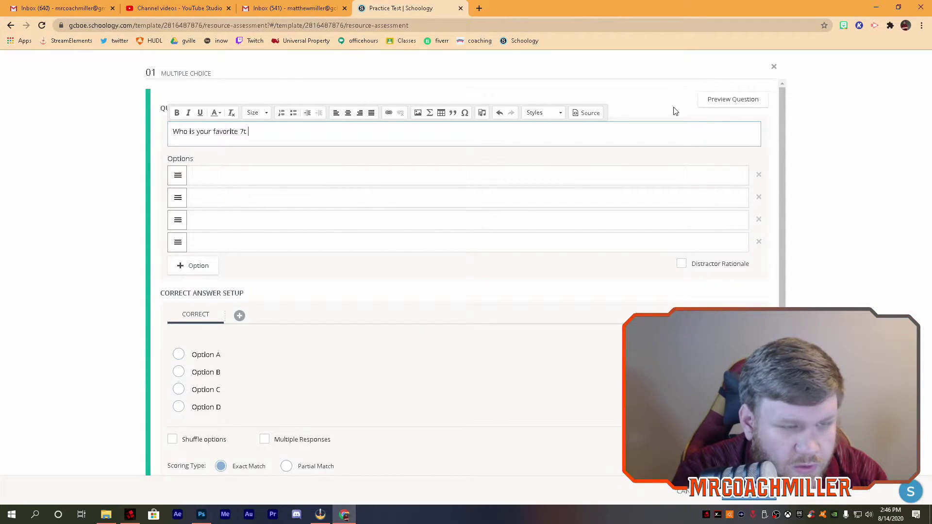
type("7th Gr")
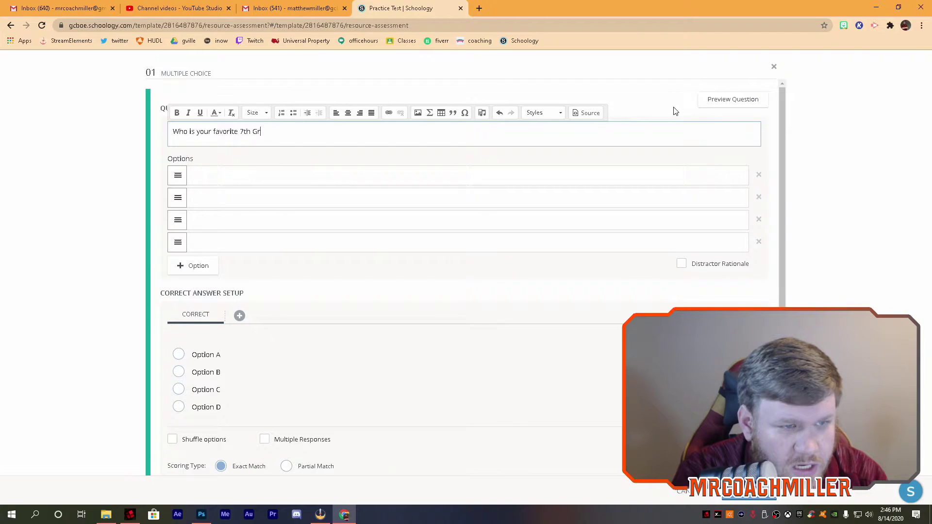
type("ade Math Teacher?")
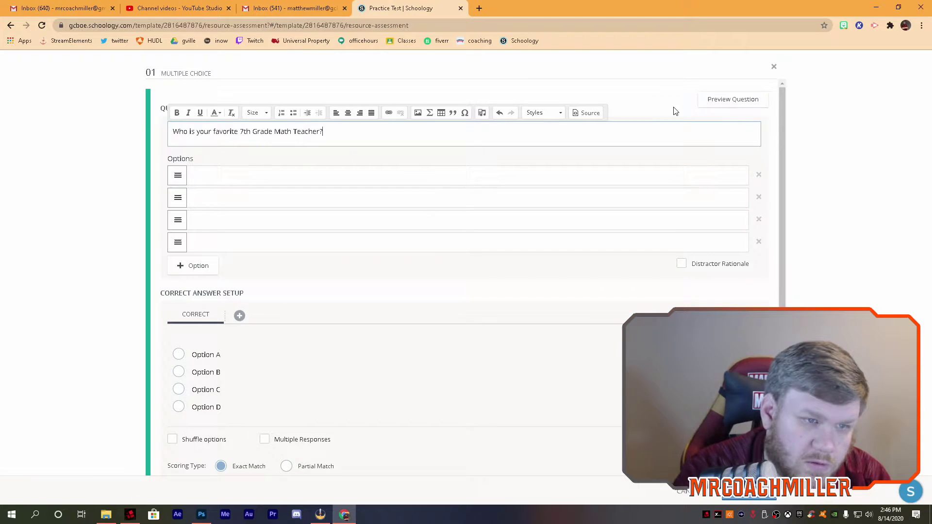
Step: Fill the first two answer choices with teacher names
left_click(293, 180)
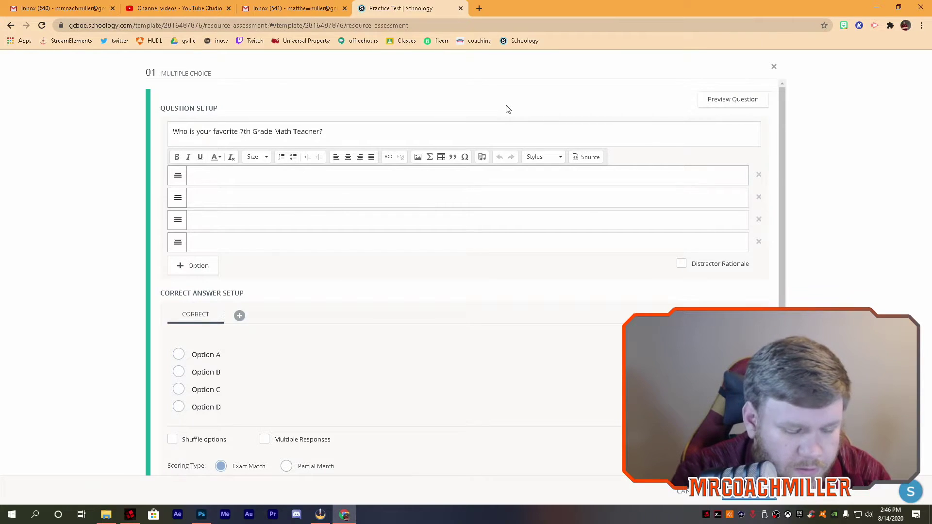
type("Ma")
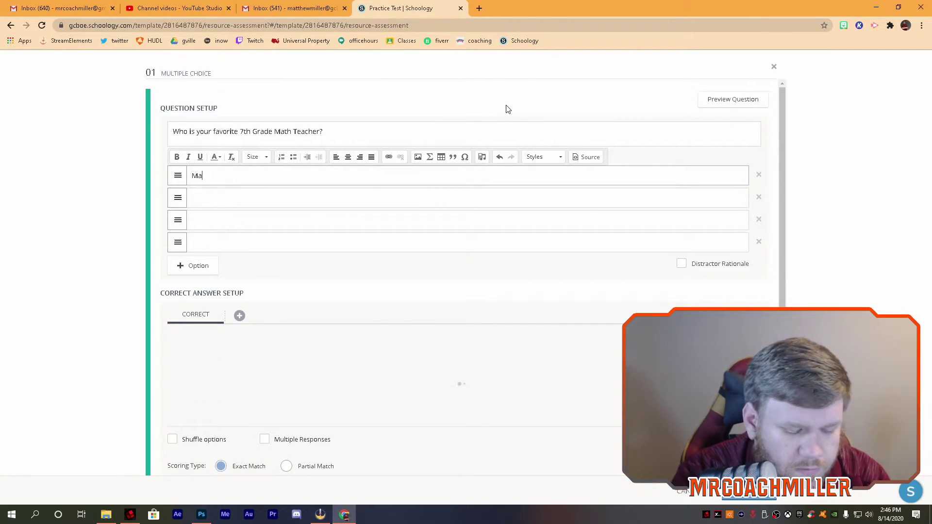
key("BackSpace")
type("COach")
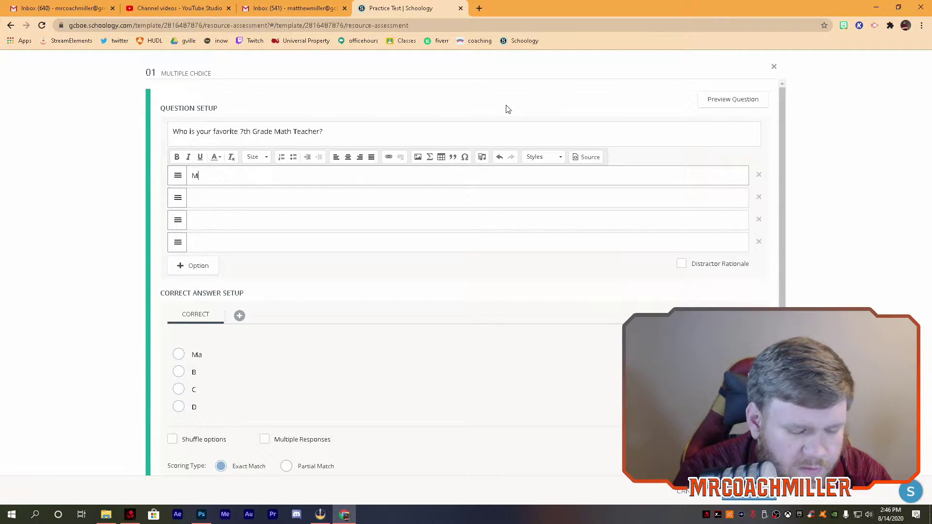
type("CO")
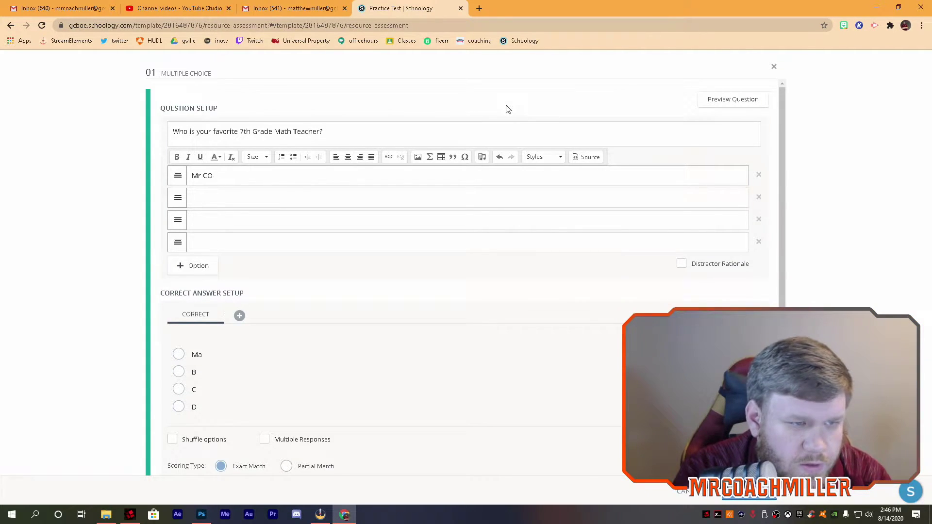
type("achoach Miller")
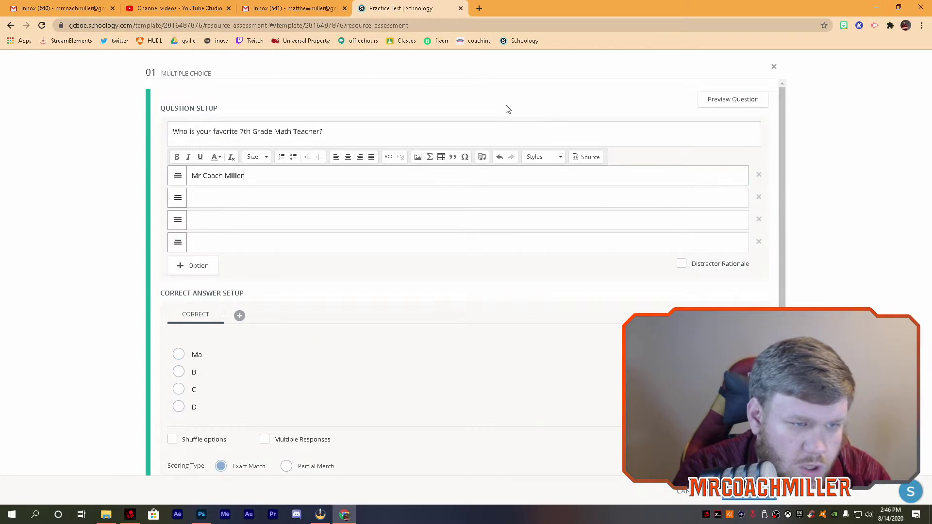
key("Tab")
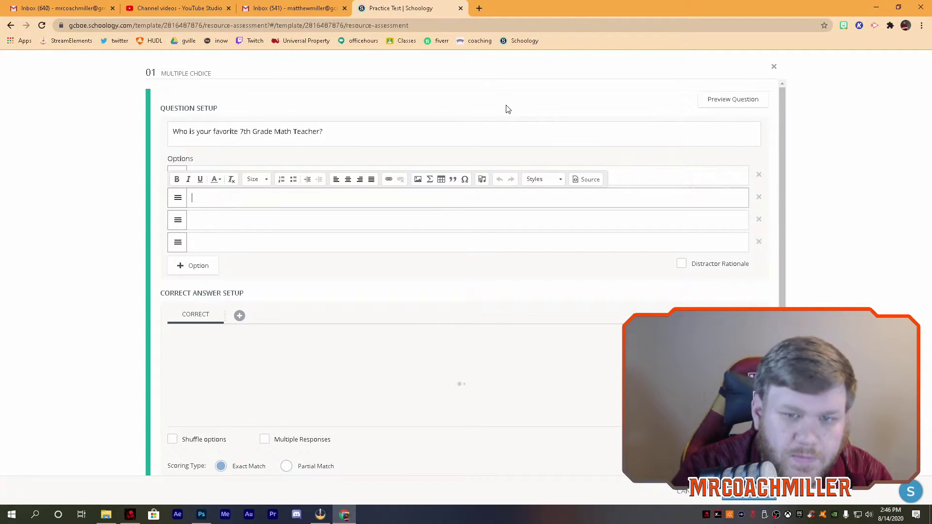
type("C")
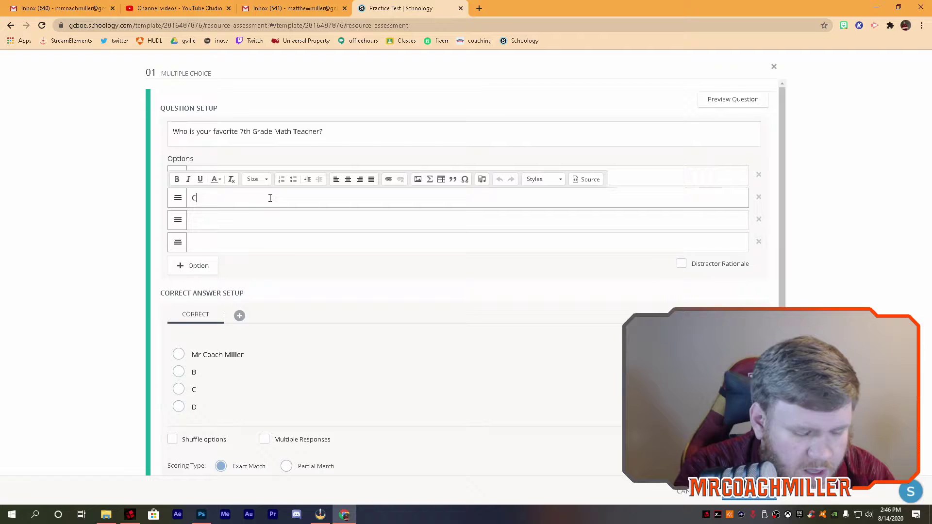
type("oach")
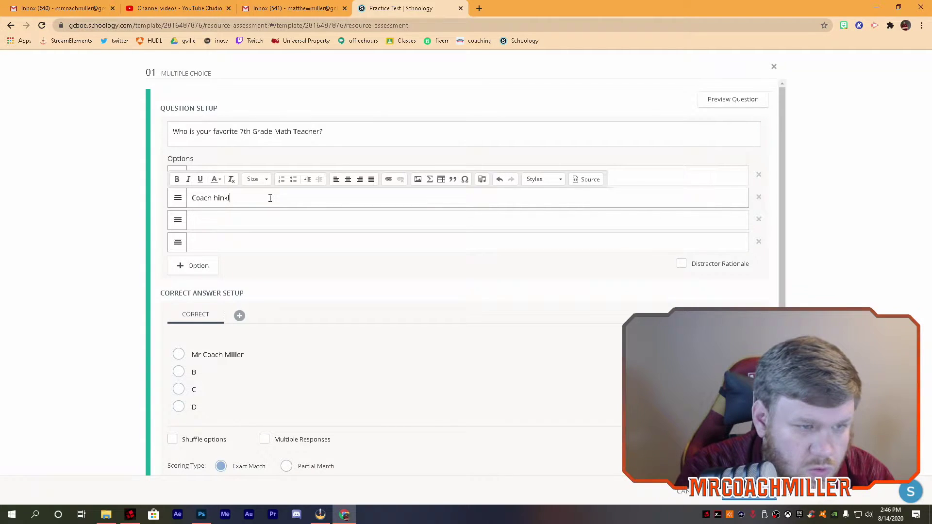
type(" Hin")
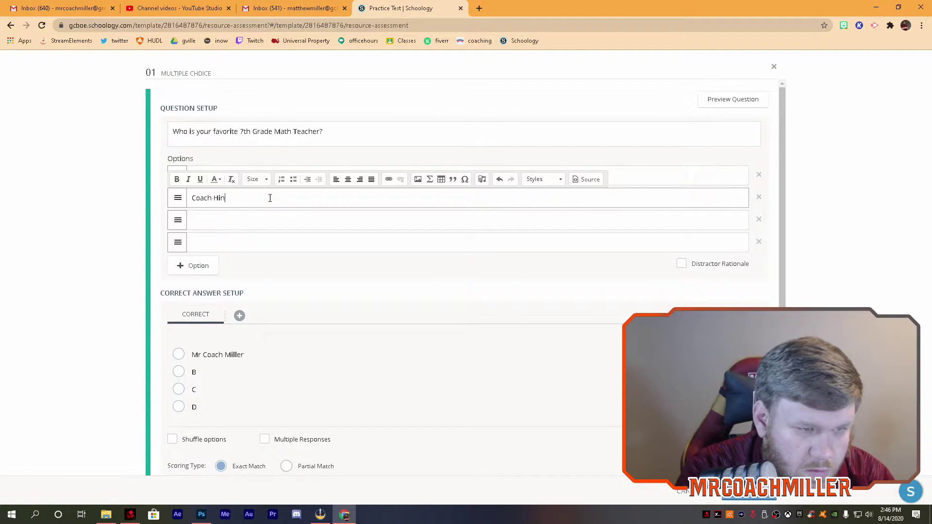
Step: Fill the third and fourth answer choices with teacher names
left_click(256, 220)
type("Mrs. Croley")
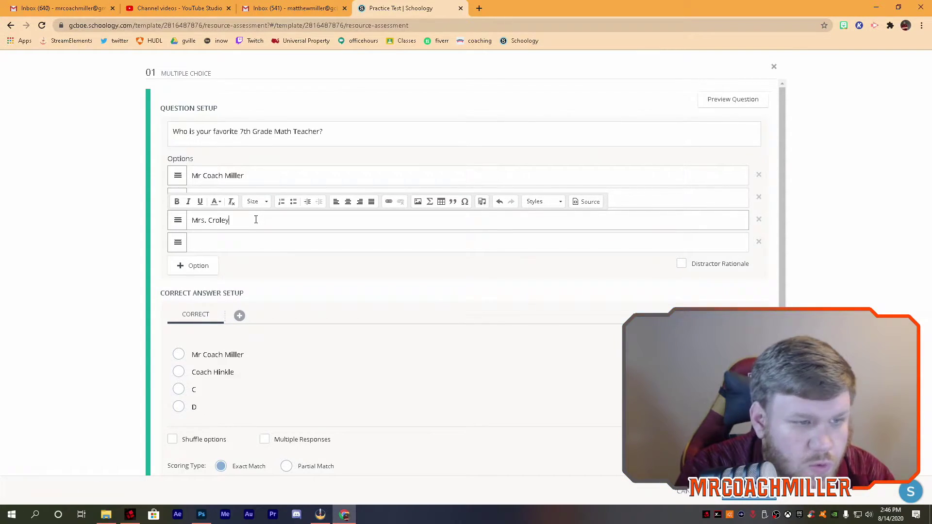
left_click(266, 238)
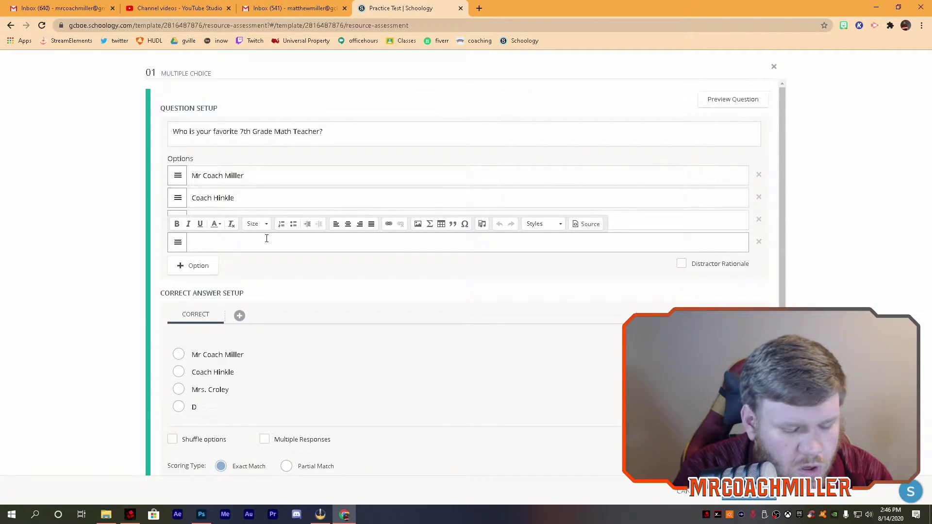
type("Mrs")
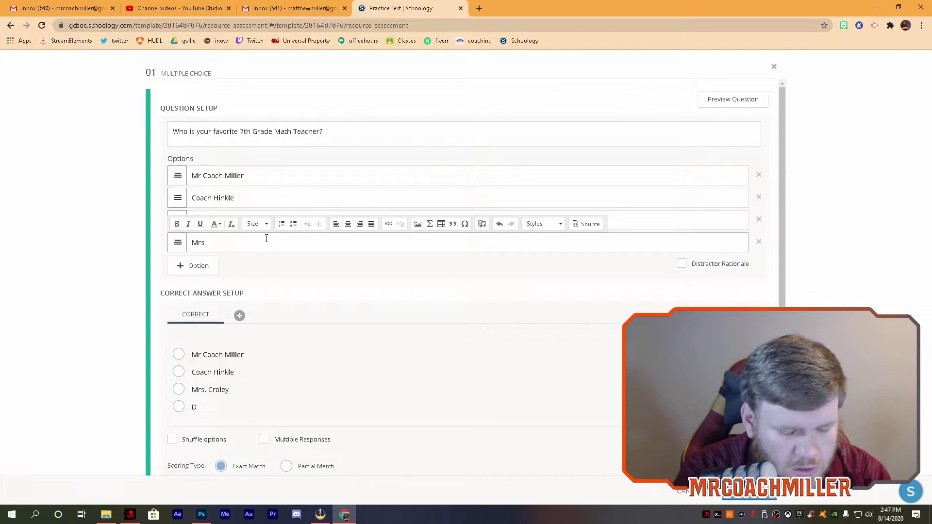
key("BackSpace")
key("BackSpace")
type("s. Teal")
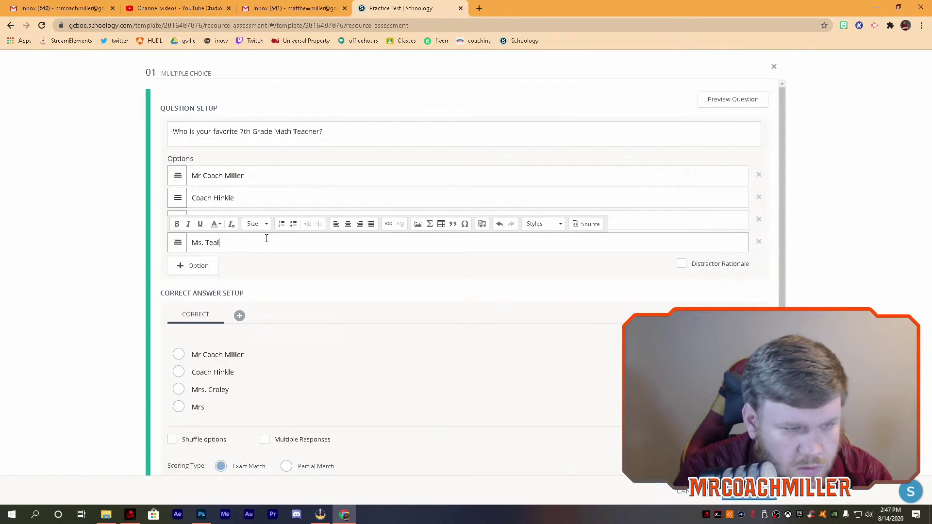
left_click(283, 266)
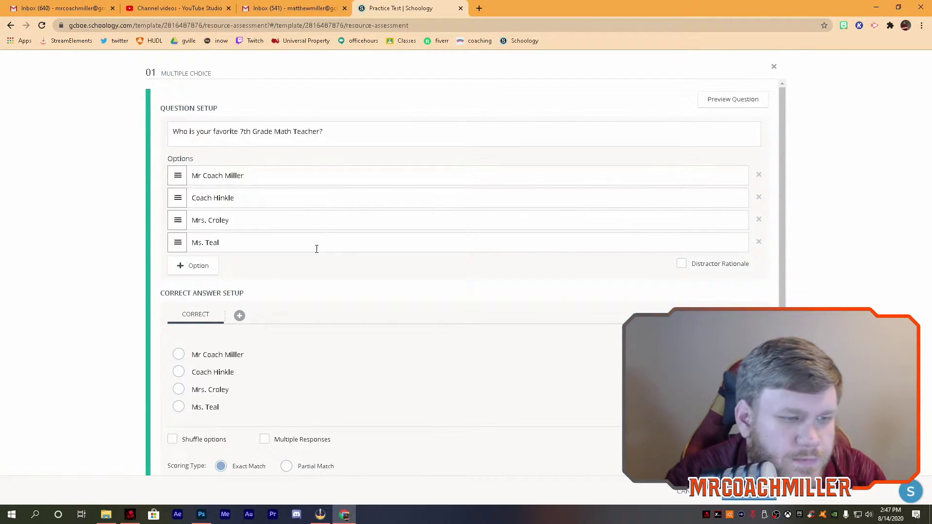
Step: Mark the first choice correct, shuffle options with Multiple Responses off, and save question 01
left_click(179, 354)
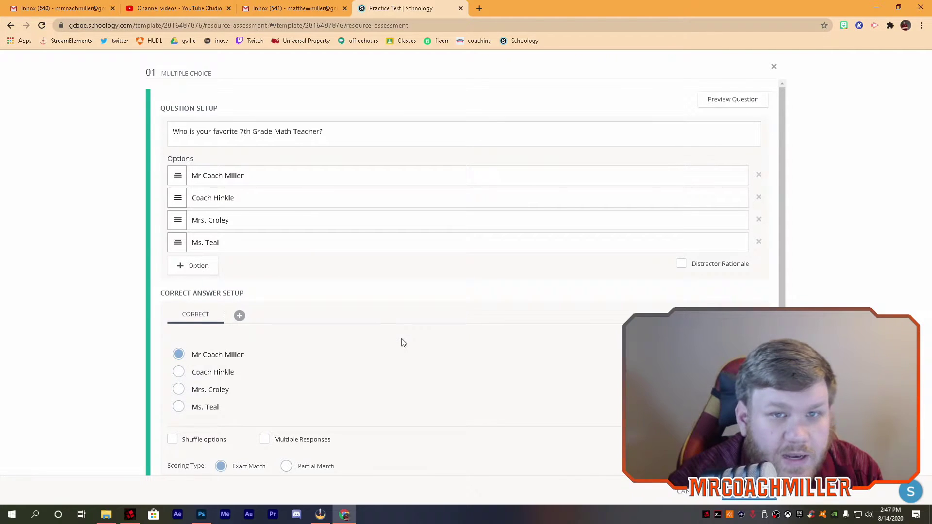
scroll(403, 335, "down", 3)
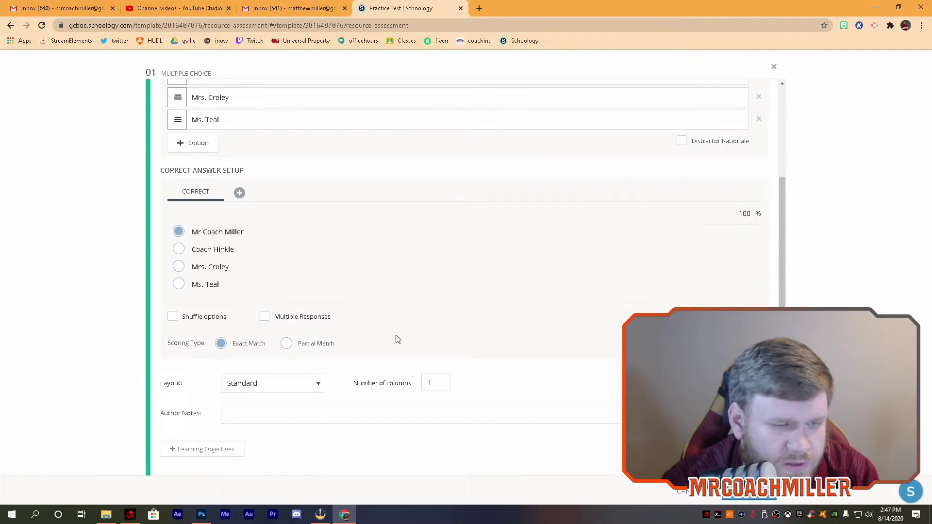
scroll(607, 322, "up", 3)
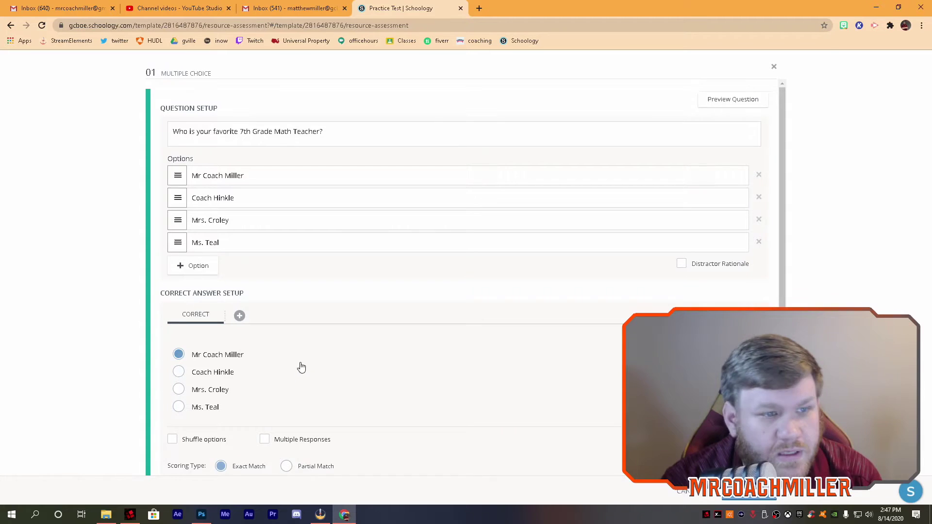
left_click(265, 440)
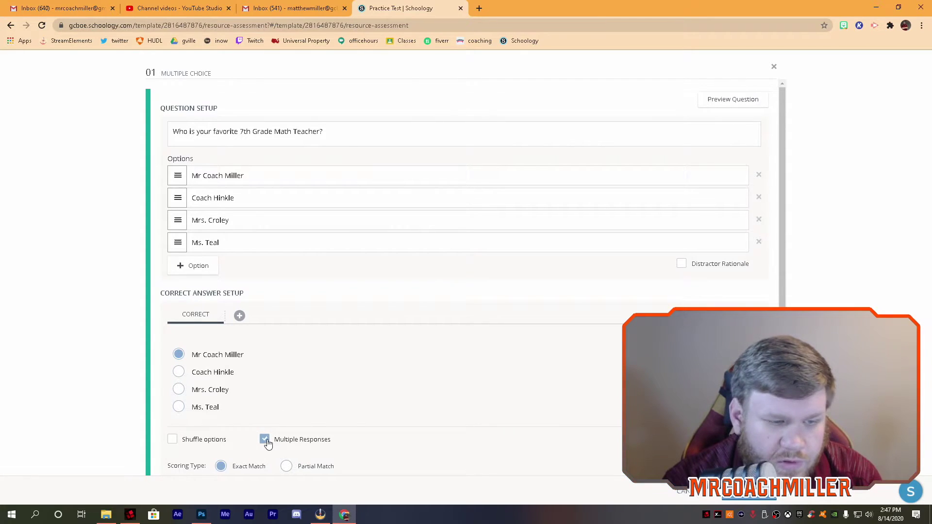
left_click(265, 440)
left_click(171, 440)
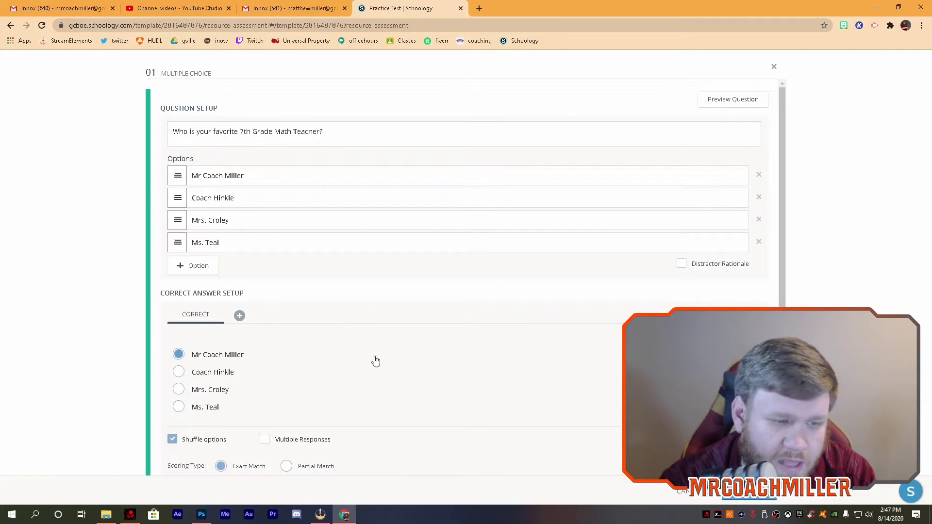
scroll(386, 361, "down", 3)
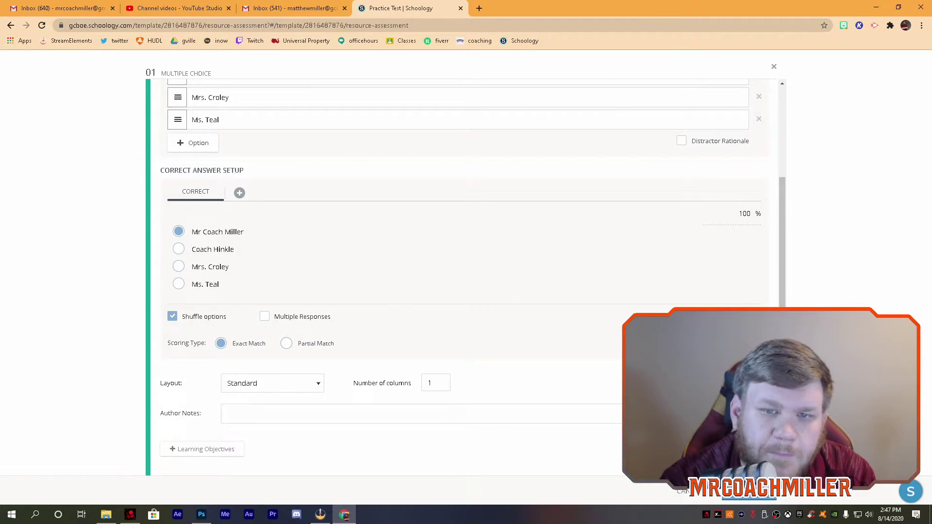
left_click(732, 491)
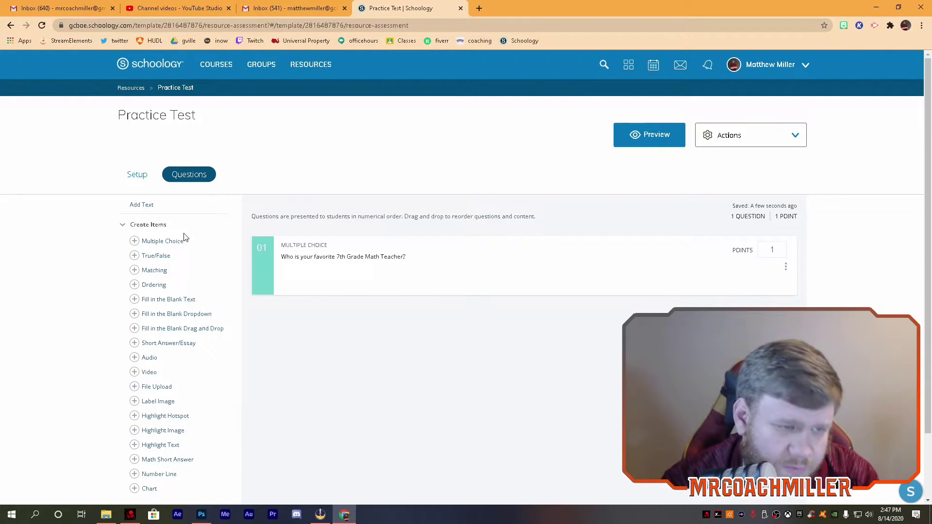
left_click(141, 257)
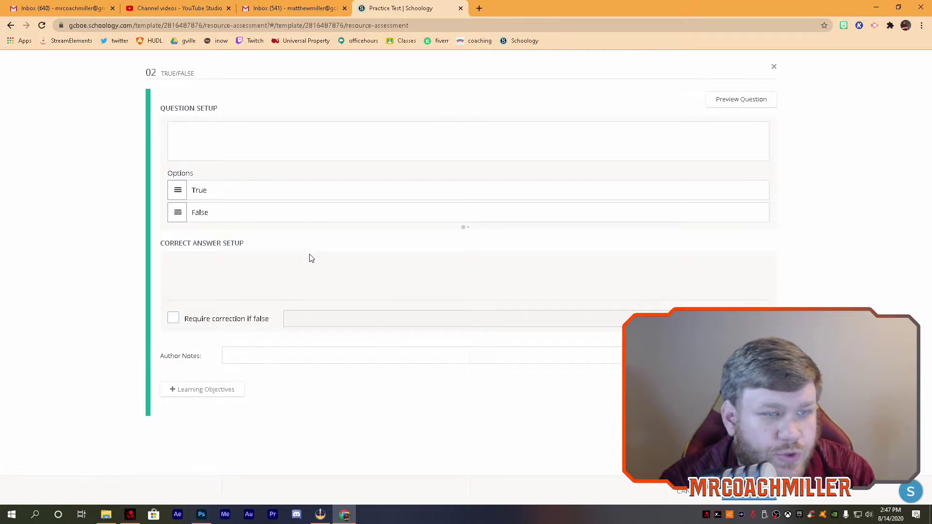
left_click(210, 127)
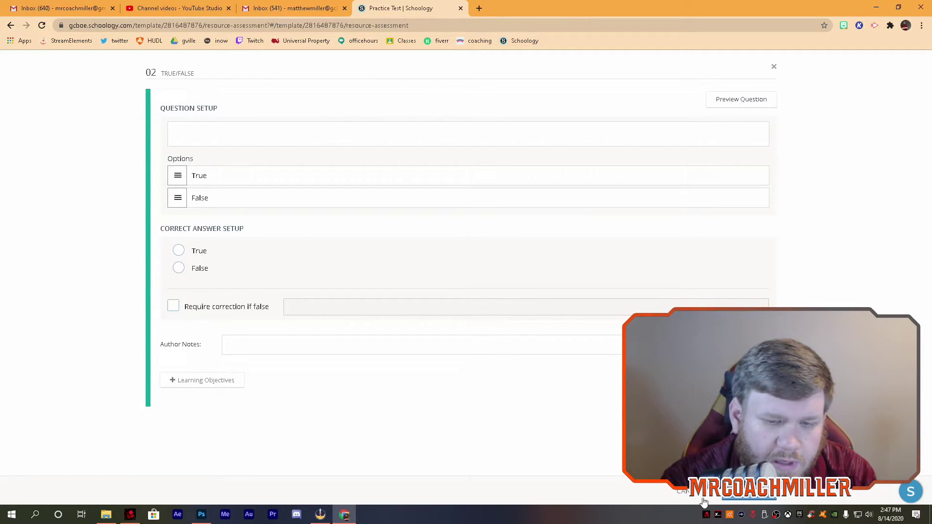
left_click(773, 67)
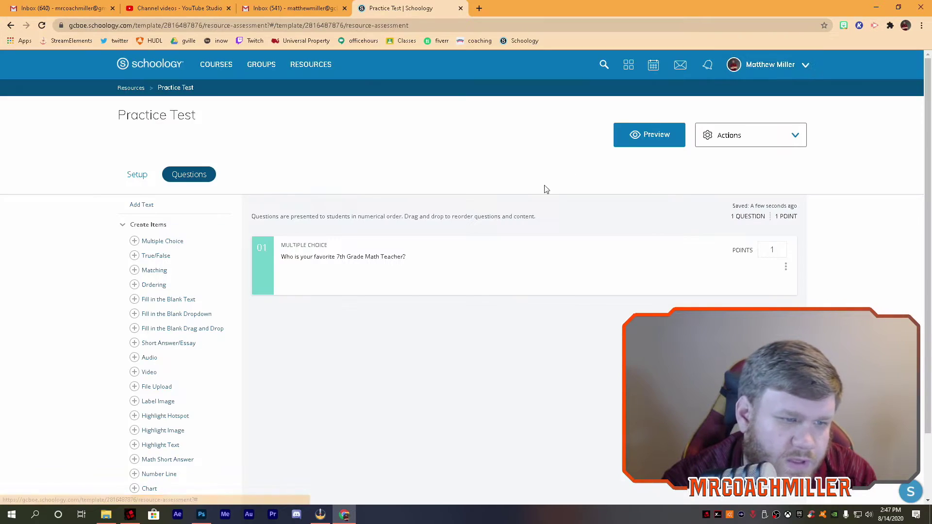
Step: Add a matching question with a fifth prompt row and a fifth answer row
left_click(135, 271)
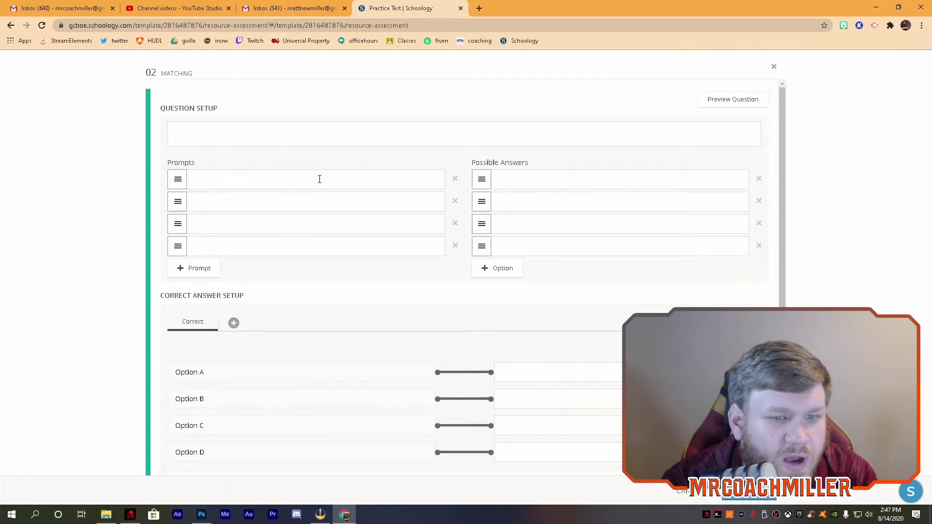
left_click(256, 134)
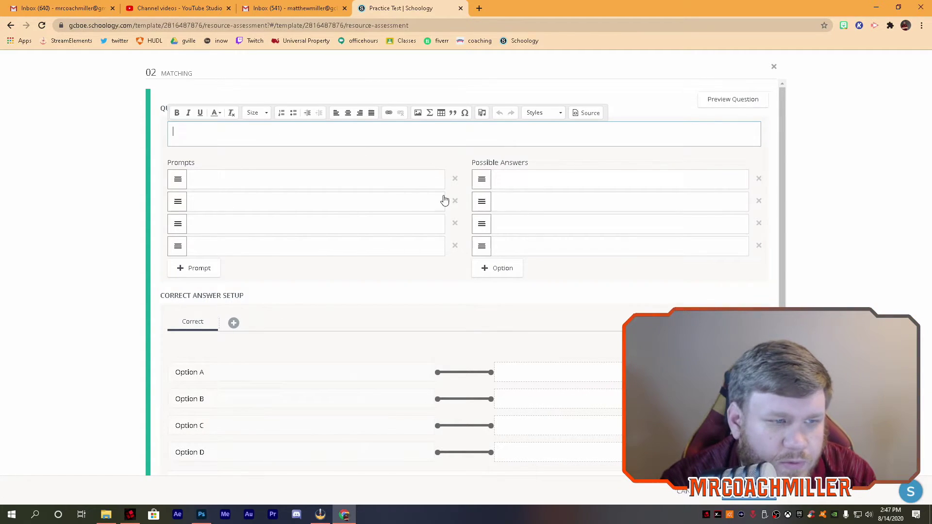
left_click(179, 269)
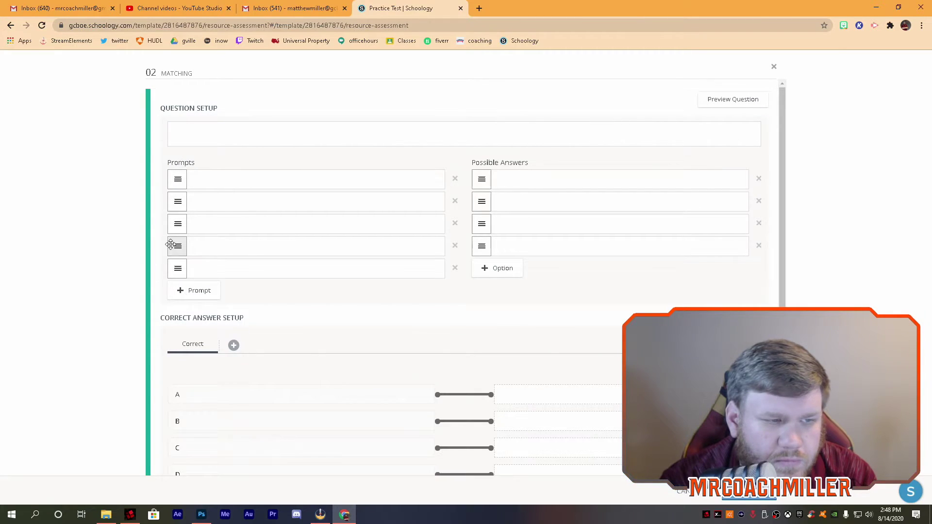
left_click(493, 273)
scroll(385, 345, "down", 3)
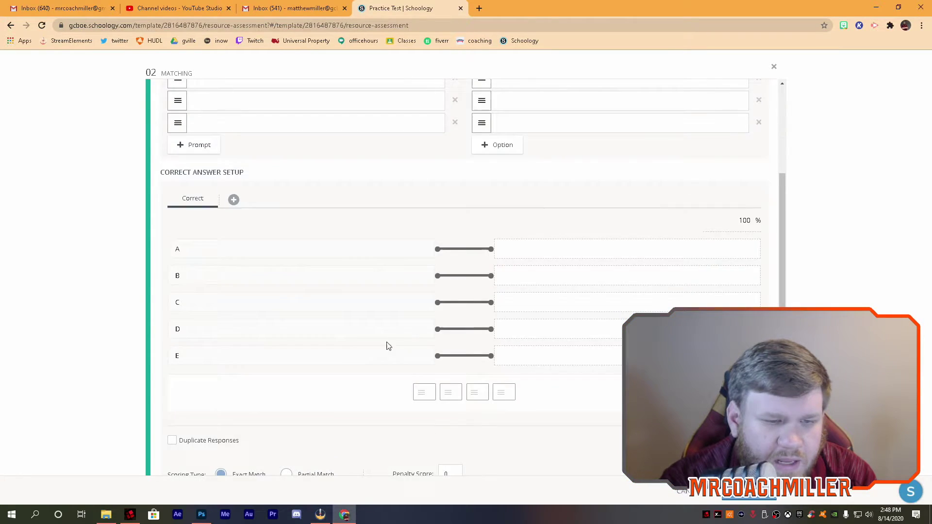
scroll(508, 283, "up", 3)
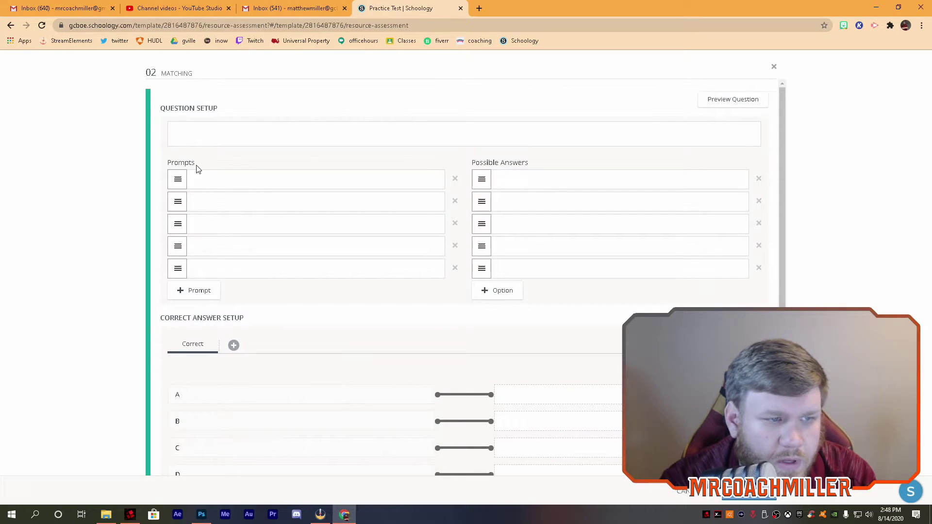
Step: Type the question text 'Match the Teachers with the subject taught.'
left_click(182, 125)
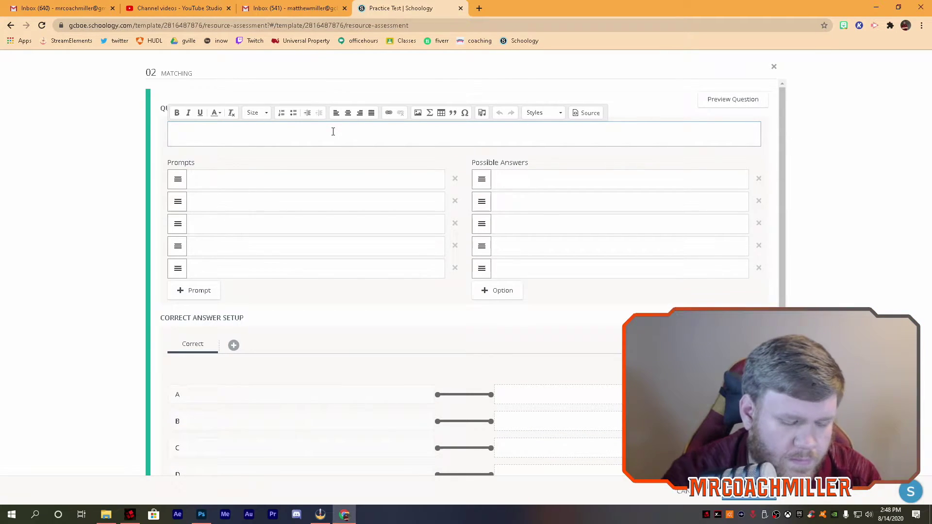
type("I")
key("BackSpace")
type("Match")
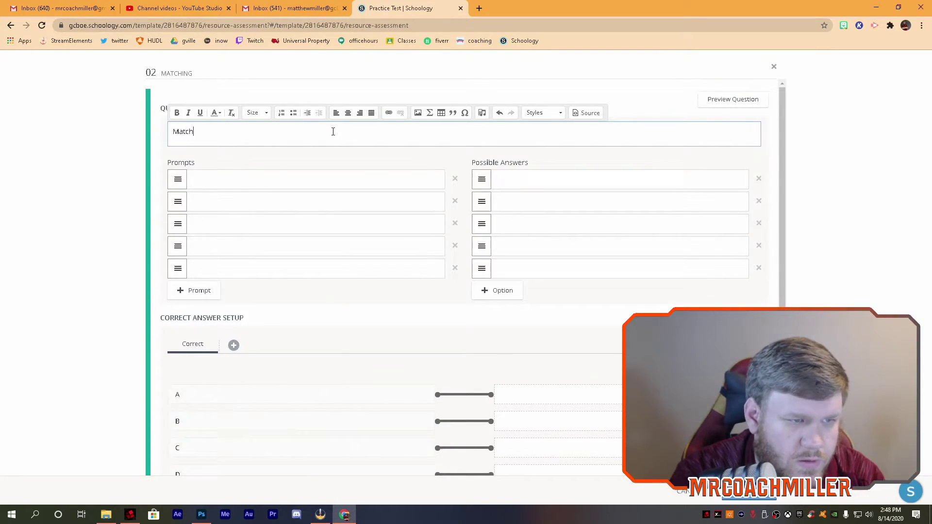
type(" the Teacher")
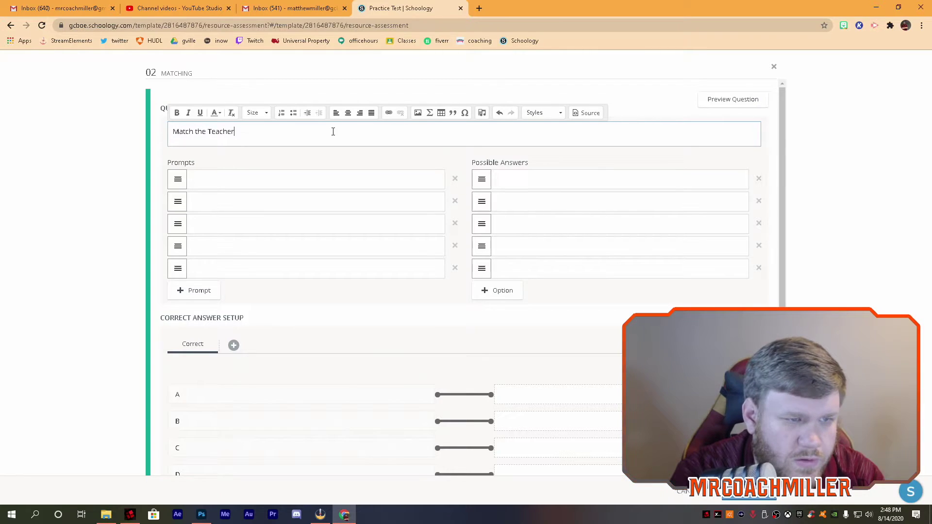
type("s wqi")
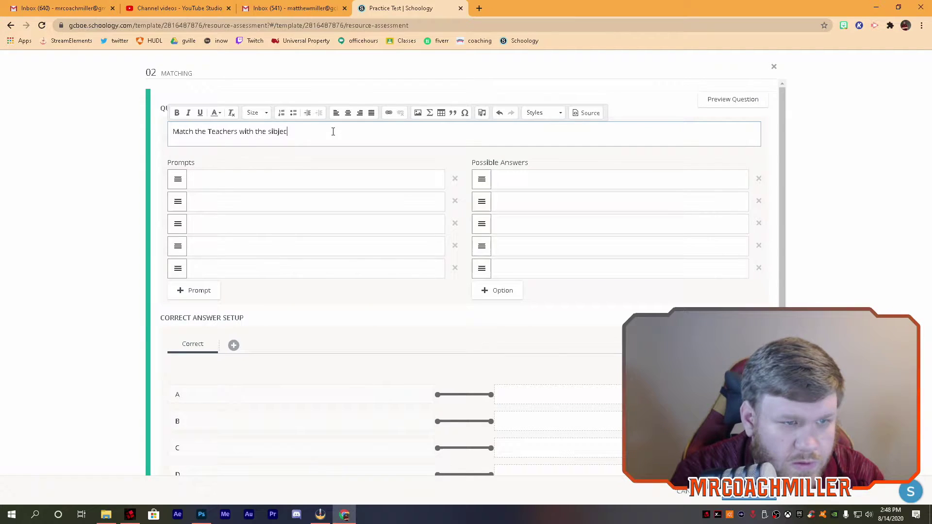
type("t")
key("BackSpace")
key("BackSpace")
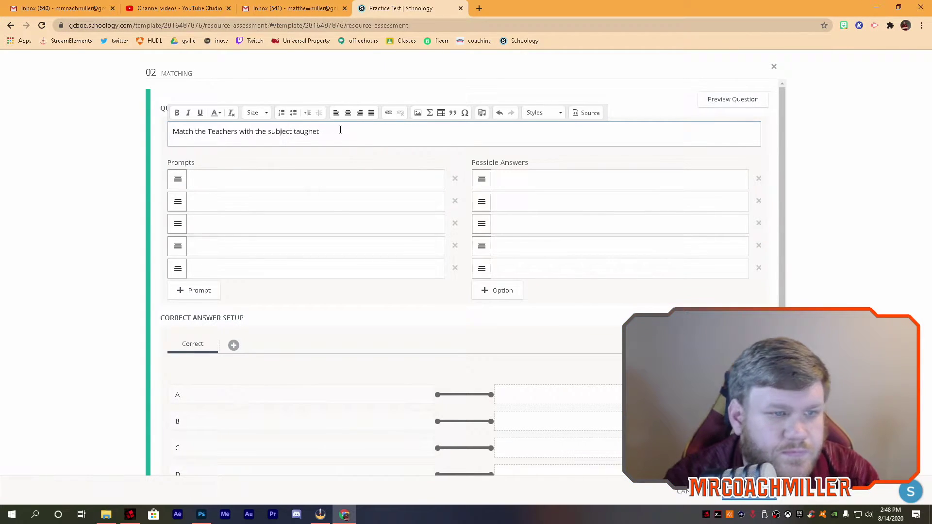
key("BackSpace")
key("BackSpace")
type("t.")
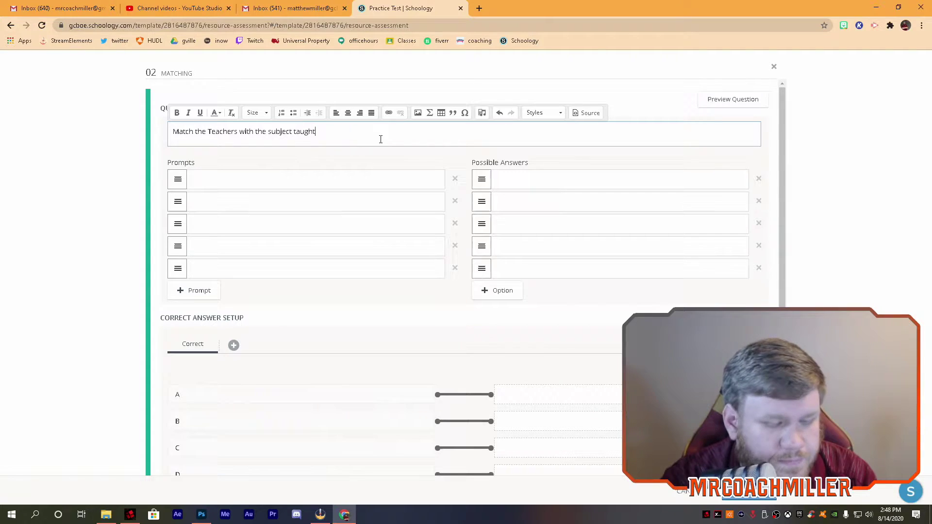
Step: Enter four teacher names as the matching prompts
left_click(296, 181)
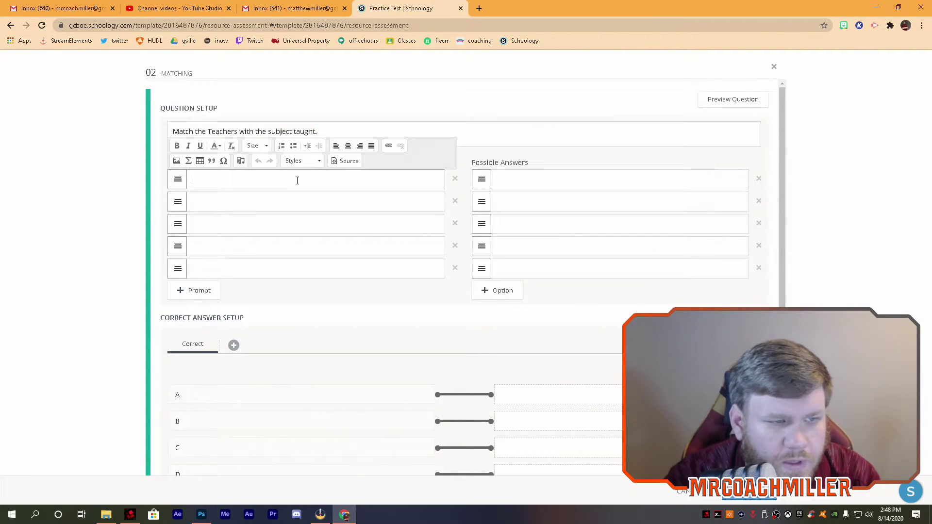
type("Mr Coach Miller")
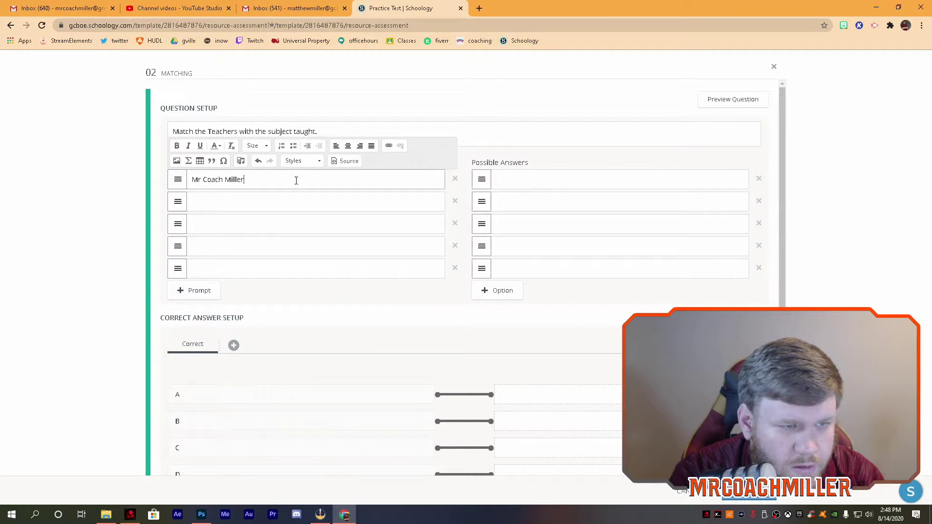
key("Tab")
type("V")
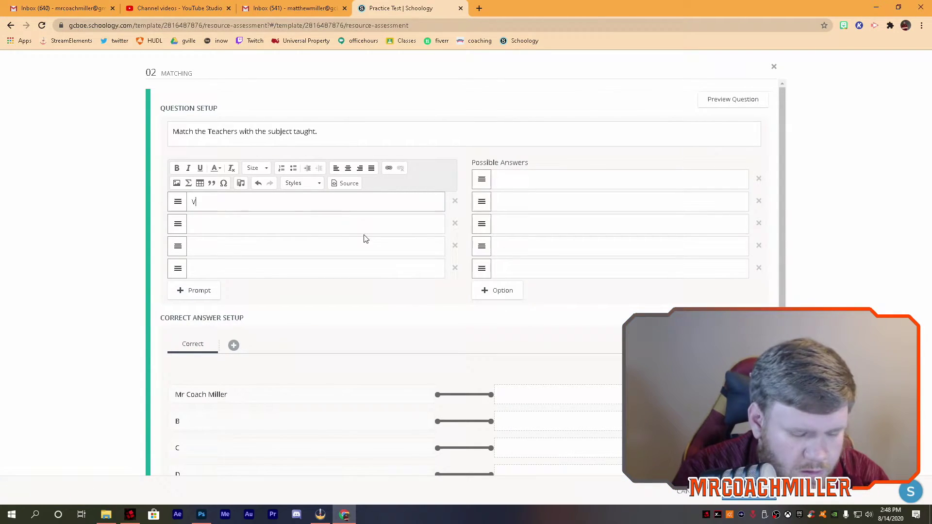
key("BackSpace")
type("Coach ")
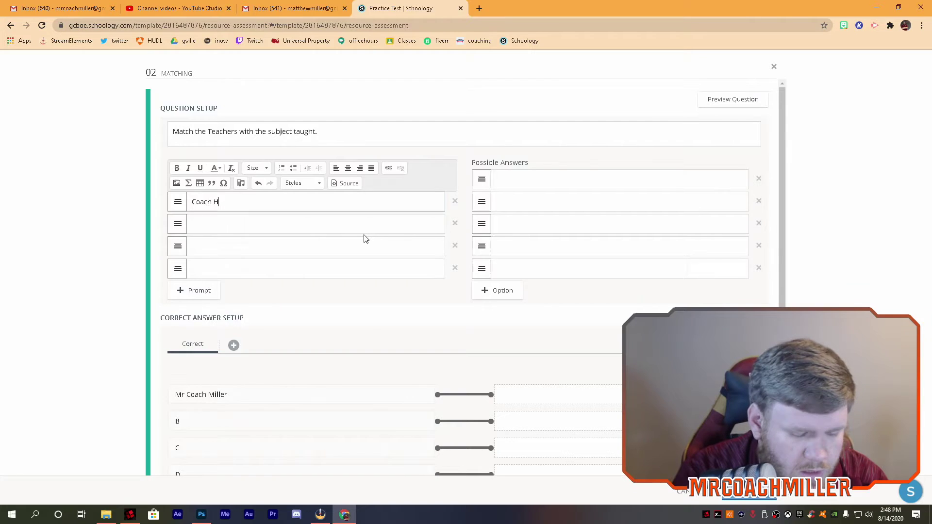
type("Hinlk")
key("BackSpace")
key("BackSpace")
type("kle")
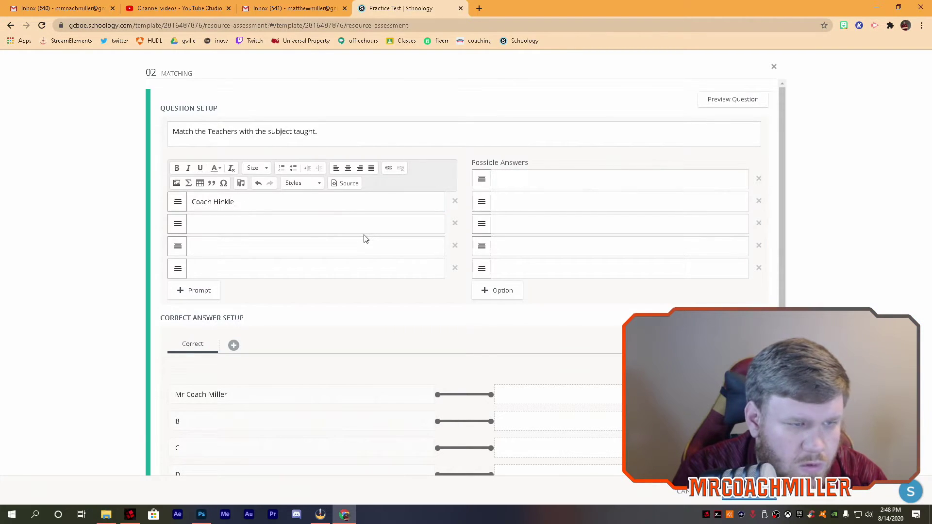
key("Tab")
type("Ms ")
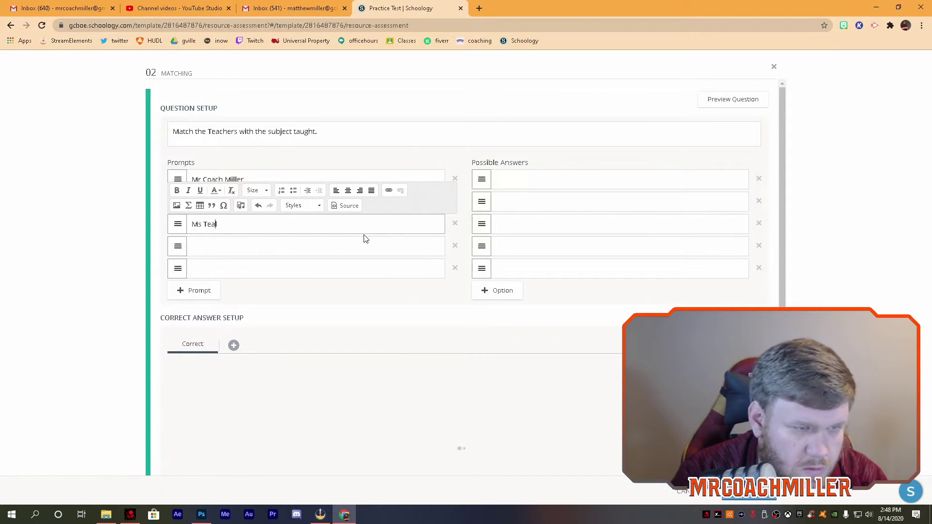
type(".")
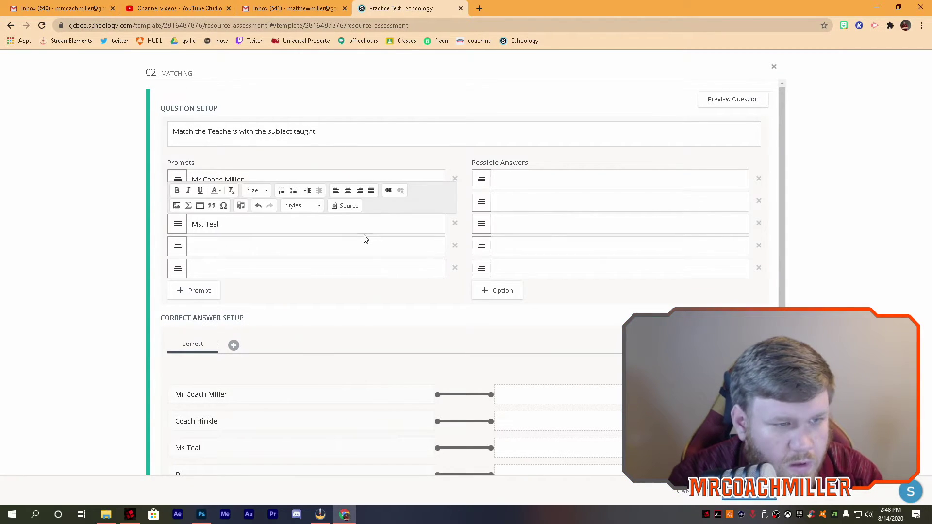
key("Tab")
type("Mr")
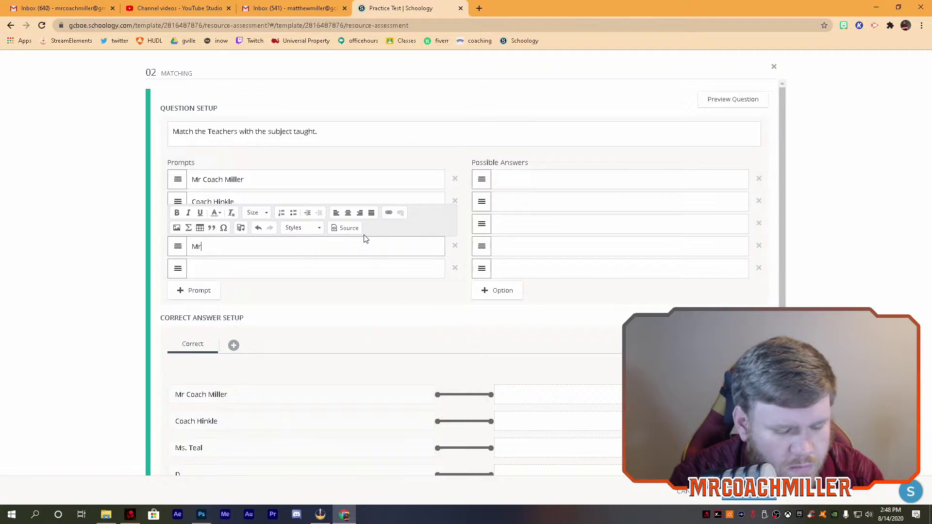
type("s. Croley")
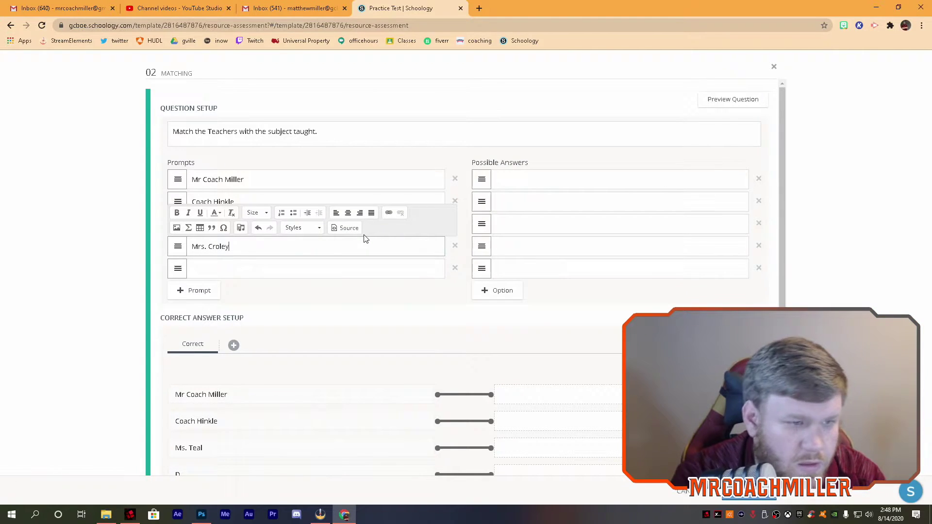
Step: Enter Math, Science, Civics and English as the first four possible answers
left_click(517, 178)
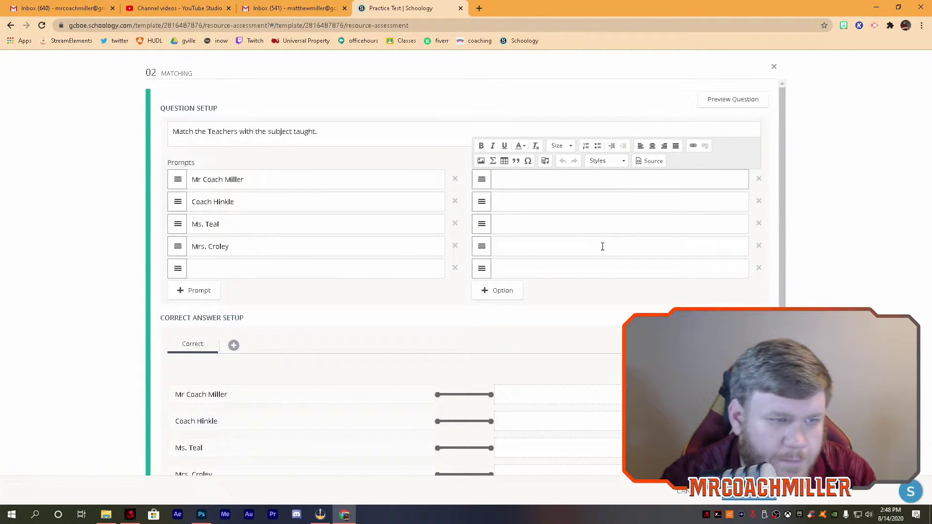
type("Mathg")
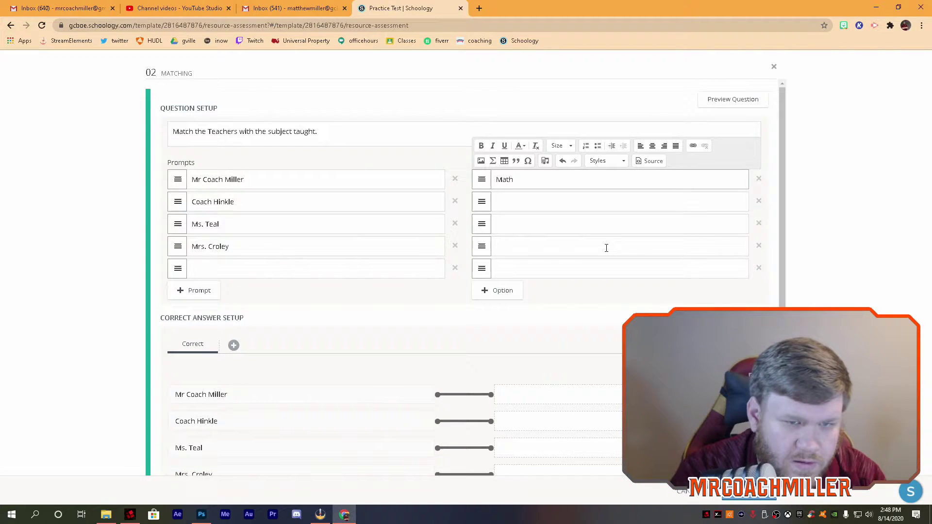
left_click(546, 203)
type("Science")
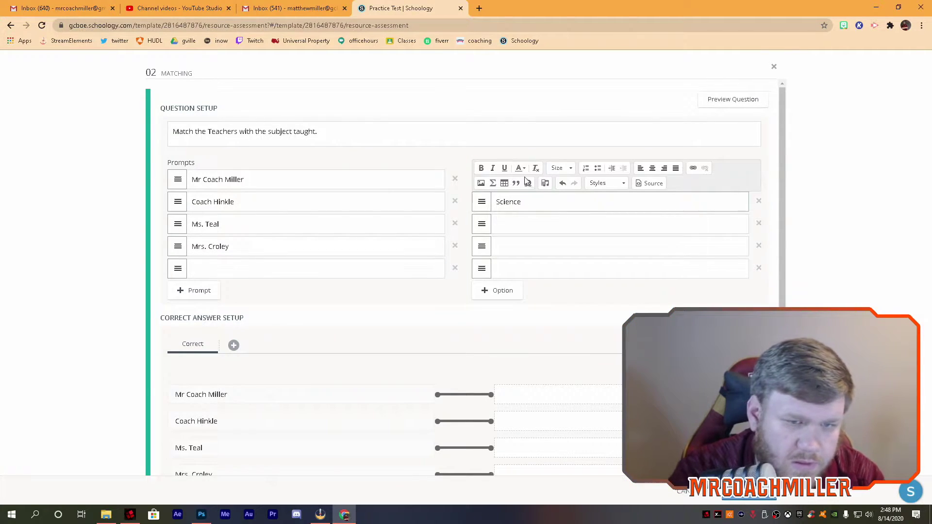
left_click(520, 224)
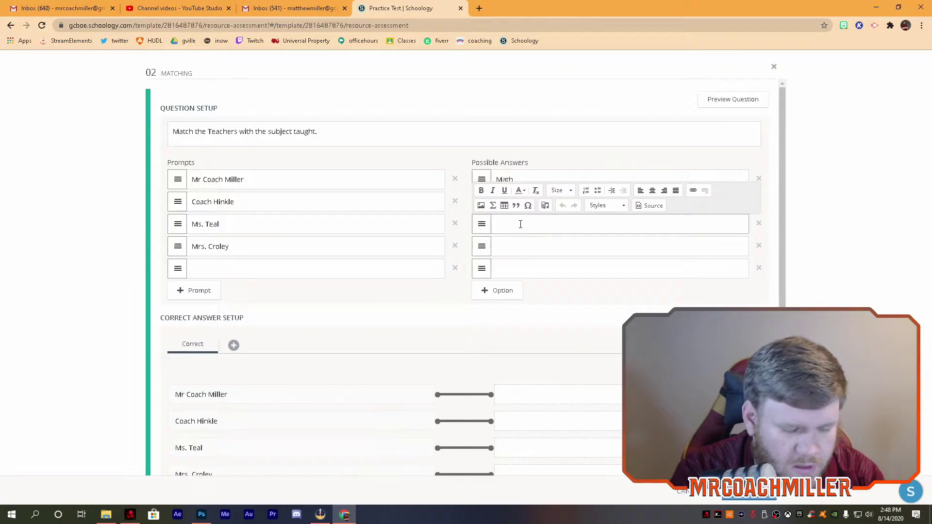
type("Civics")
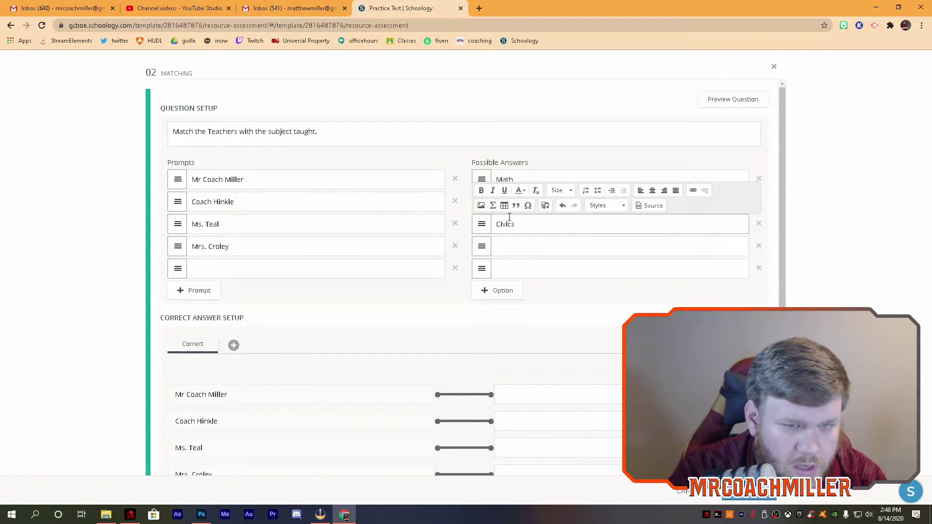
left_click(518, 246)
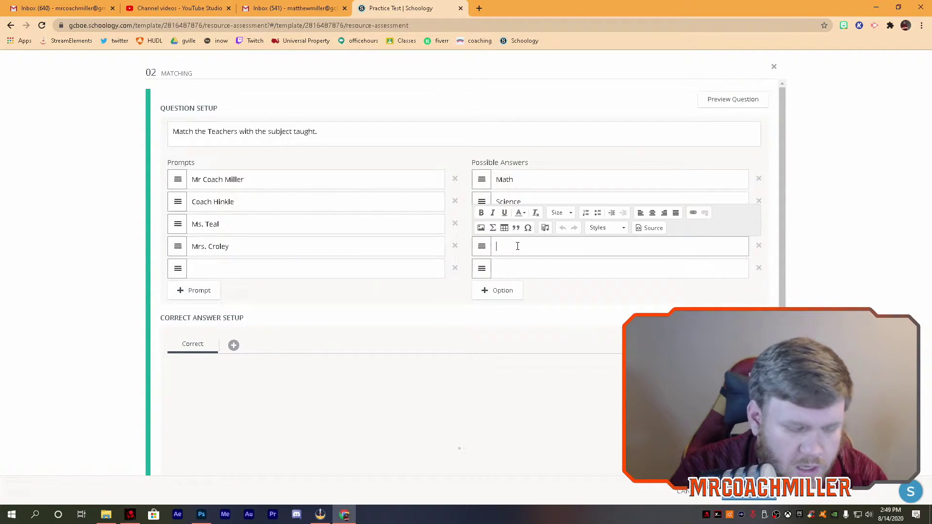
type("Engli")
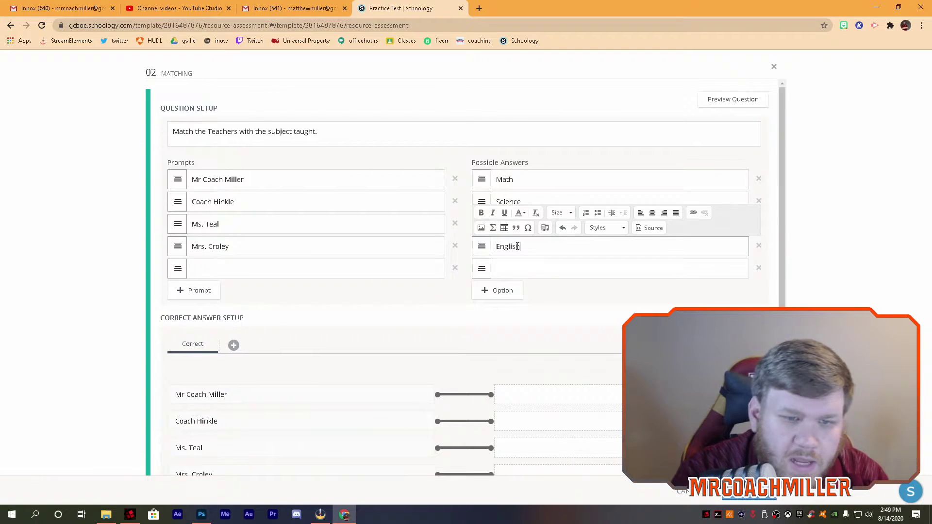
type("sh")
Step: Add PE, Music, Art and ISS as extra answers and delete the empty fifth prompt
left_click(515, 274)
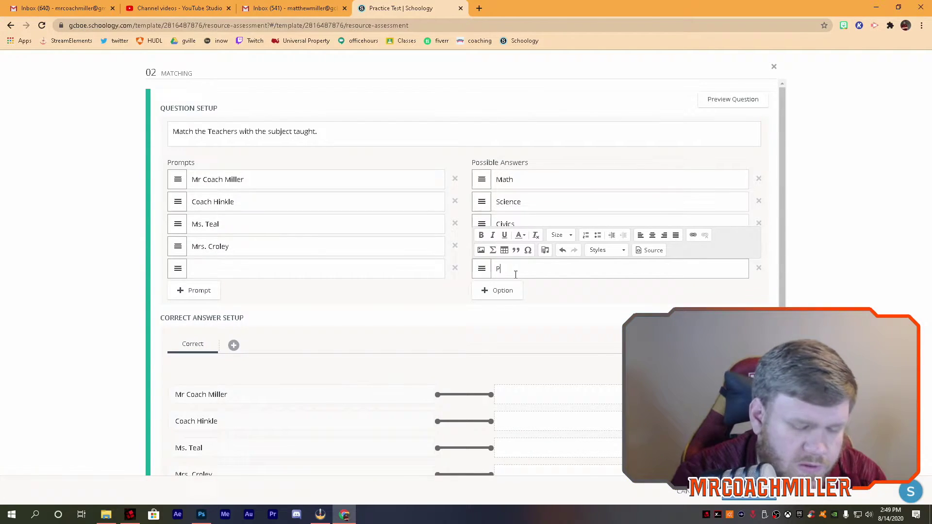
left_click(500, 290)
left_click(512, 287)
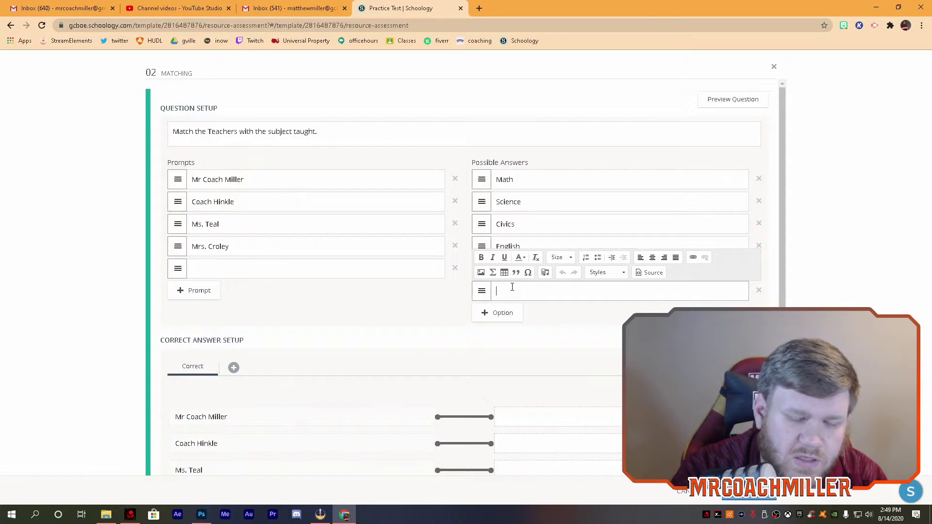
type("Music")
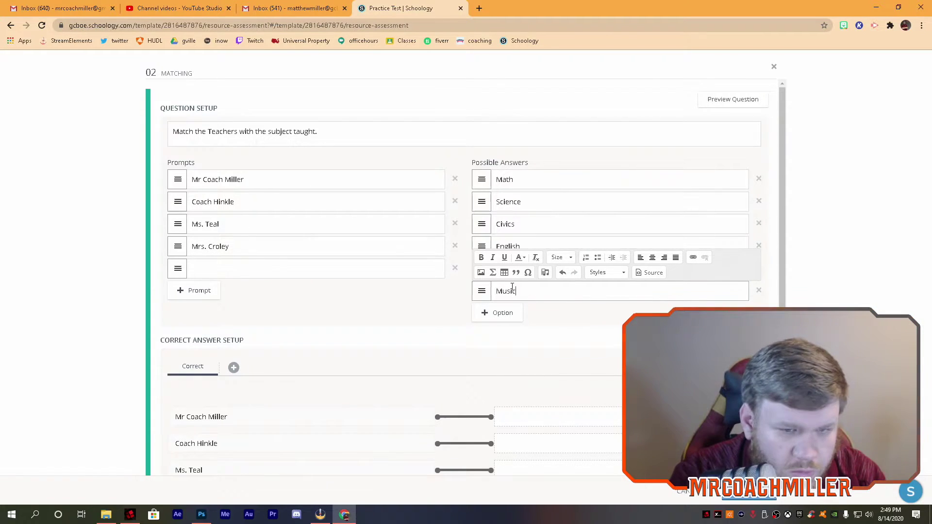
left_click(495, 314)
left_click(512, 310)
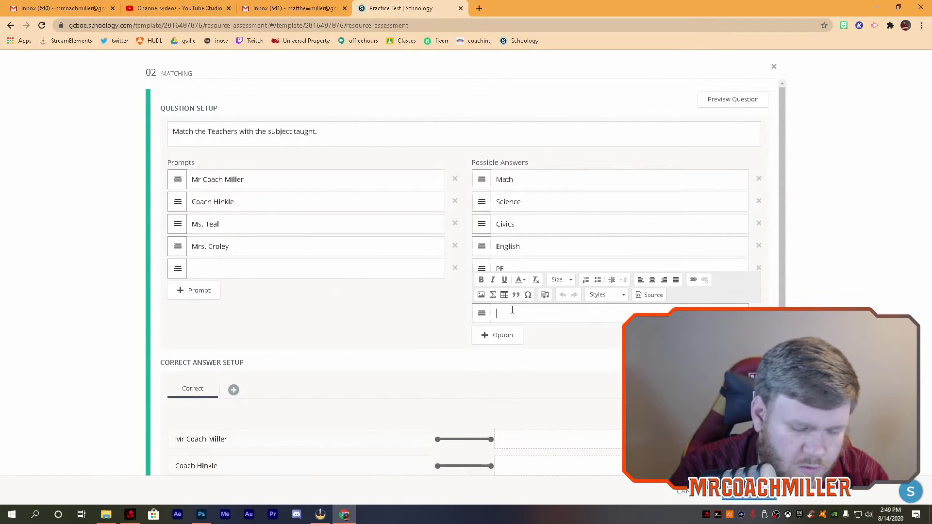
type("Art")
left_click(503, 335)
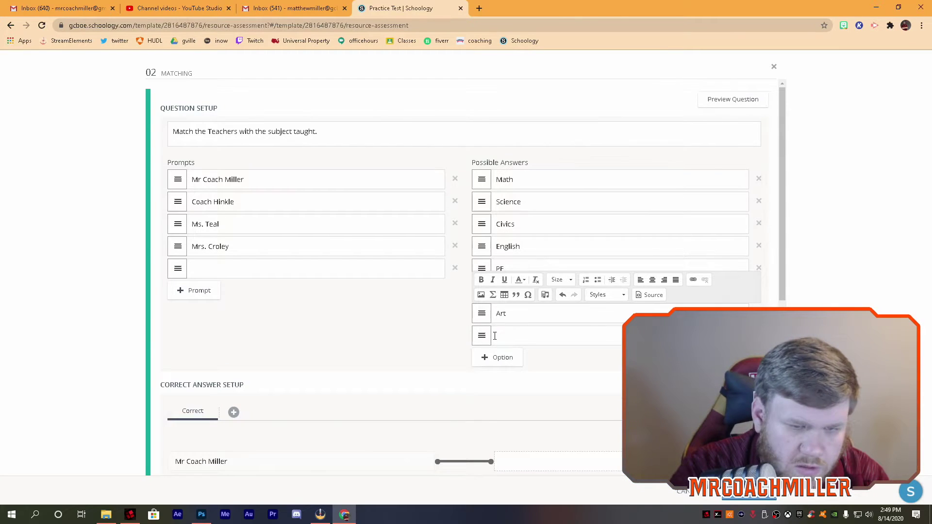
left_click(504, 332)
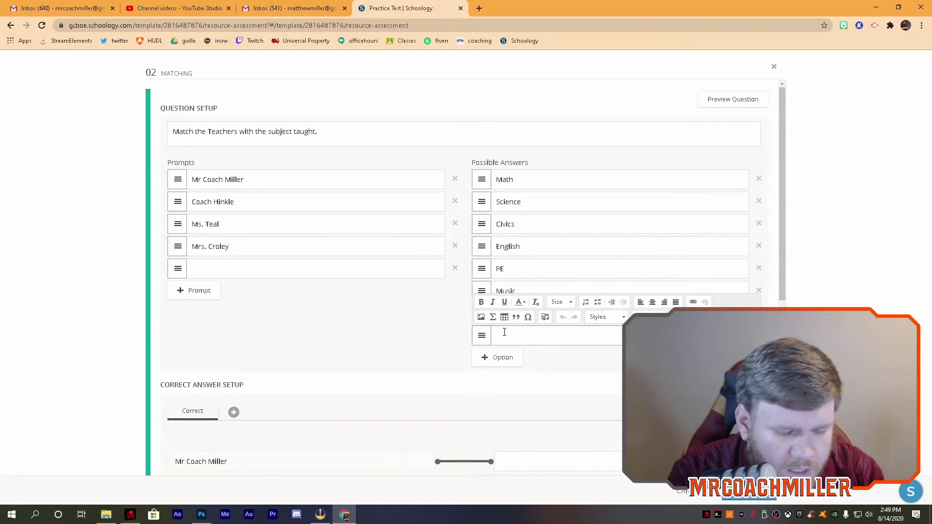
type("ISS")
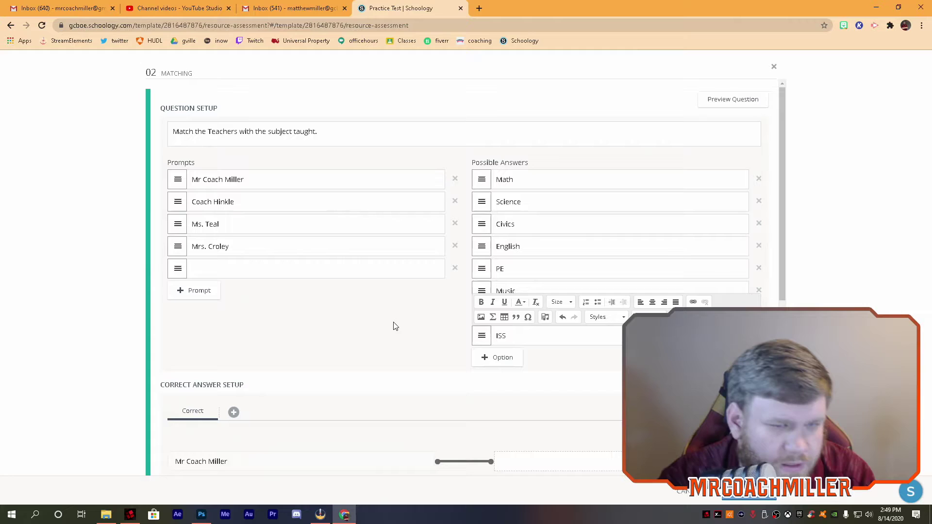
left_click(371, 303)
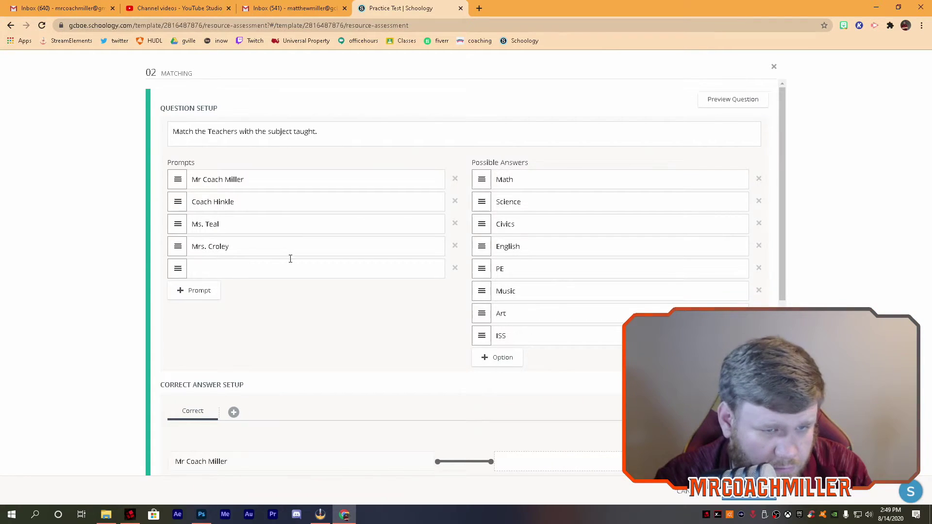
left_click(455, 268)
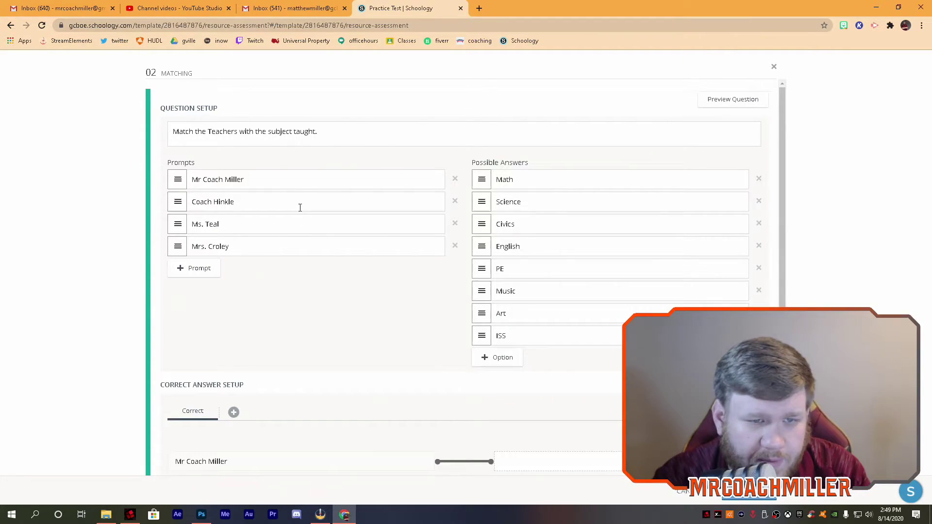
Step: Pair Math, Science, Civics and English with the four teachers
scroll(325, 305, "down", 3)
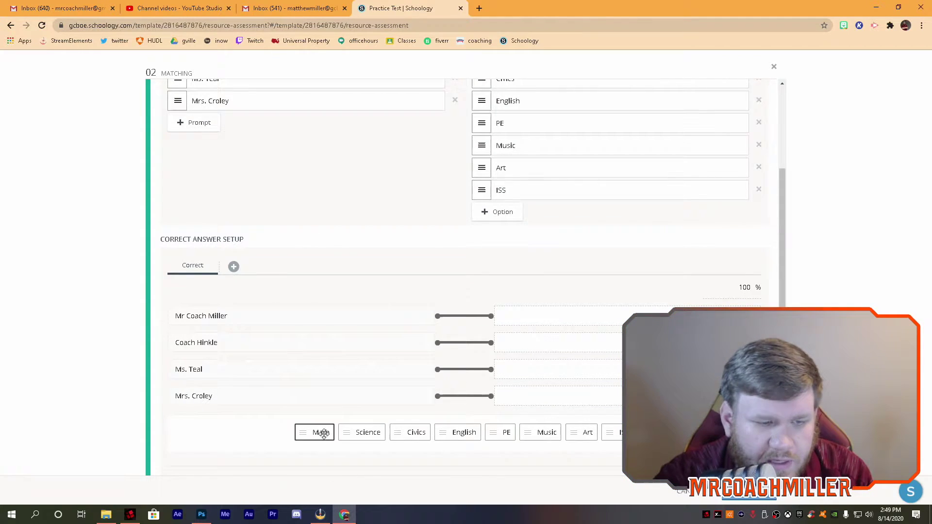
left_click_drag(314, 432, 553, 319)
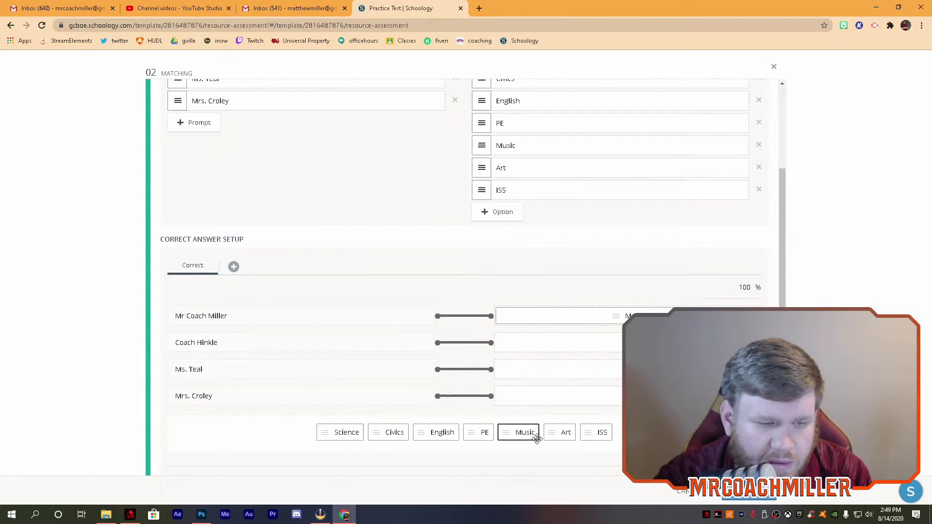
left_click_drag(339, 432, 553, 342)
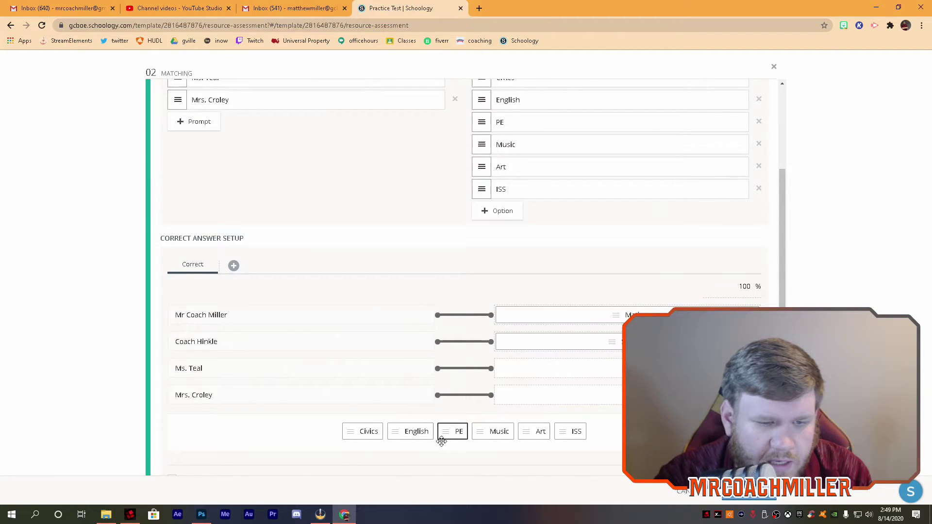
left_click_drag(362, 432, 558, 369)
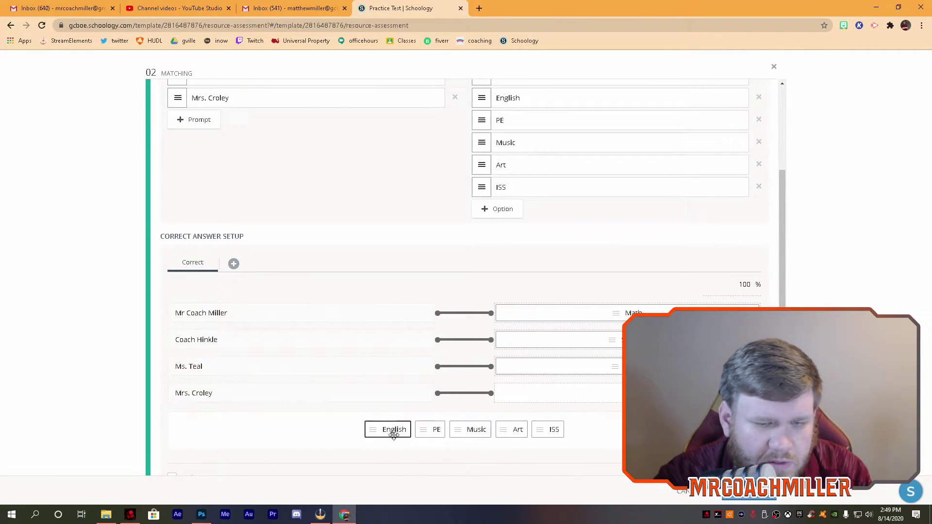
left_click_drag(393, 430, 615, 388)
Step: Allow duplicate responses with Exact Match scoring and save the matching question
scroll(484, 391, "down", 3)
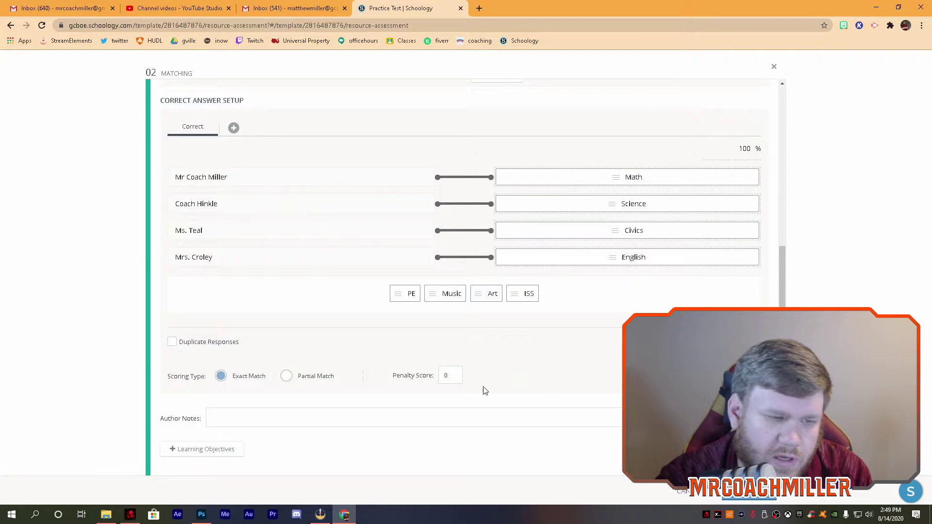
left_click(287, 377)
left_click(221, 380)
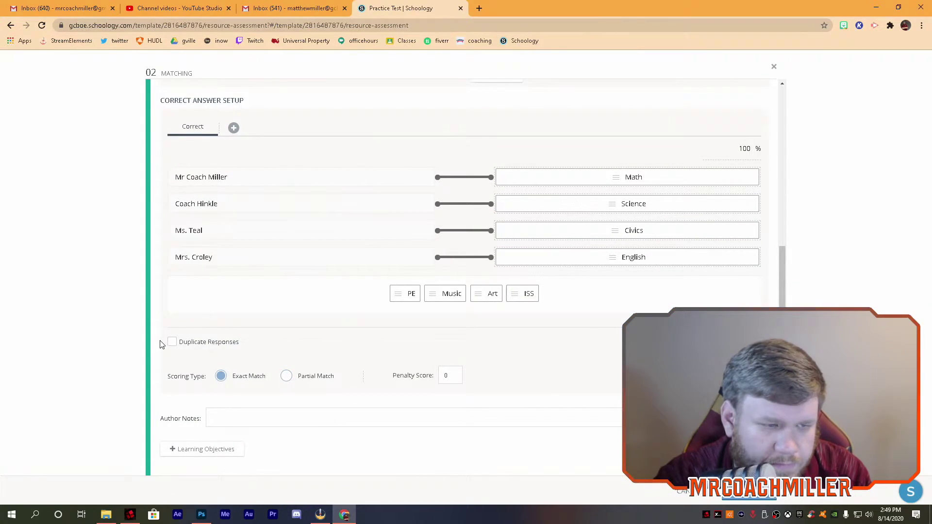
left_click(172, 343)
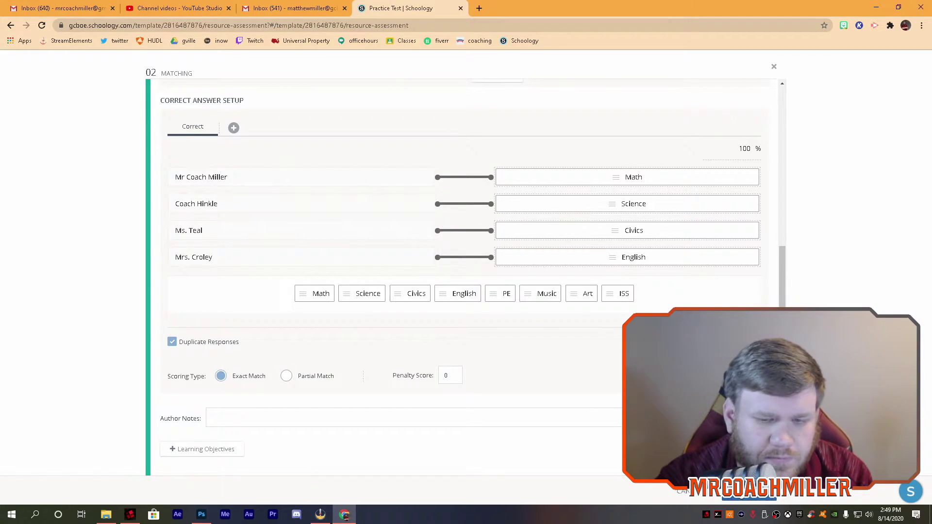
left_click(718, 491)
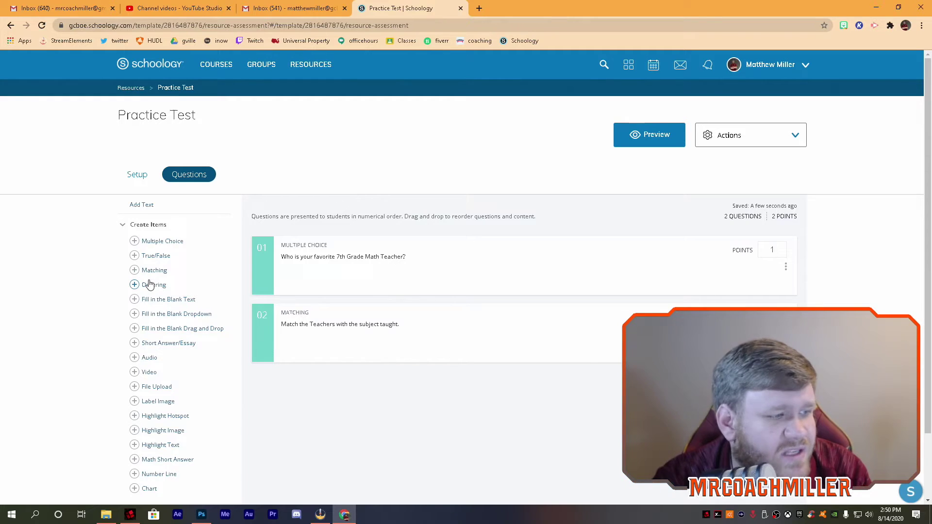
left_click(135, 285)
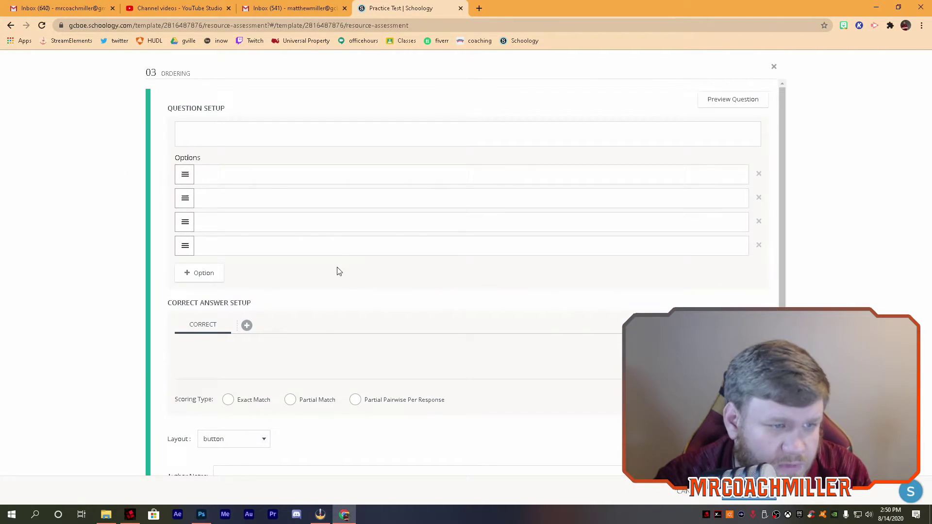
left_click(210, 174)
type("a")
left_click(233, 203)
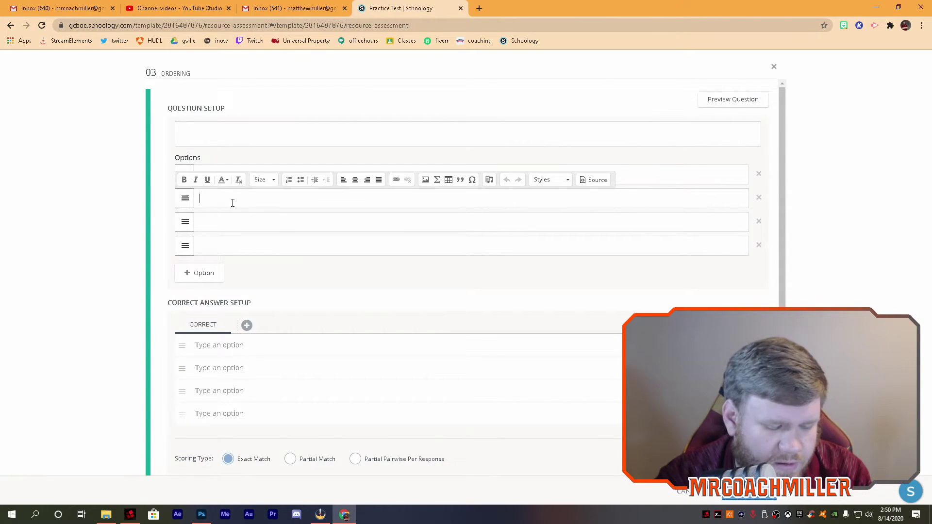
type("b")
left_click(212, 222)
type("c")
left_click(210, 244)
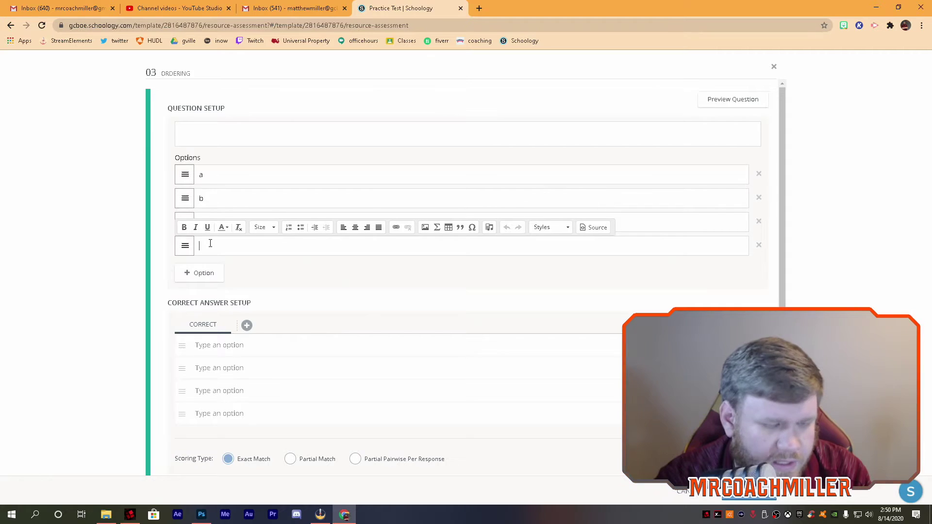
type("d")
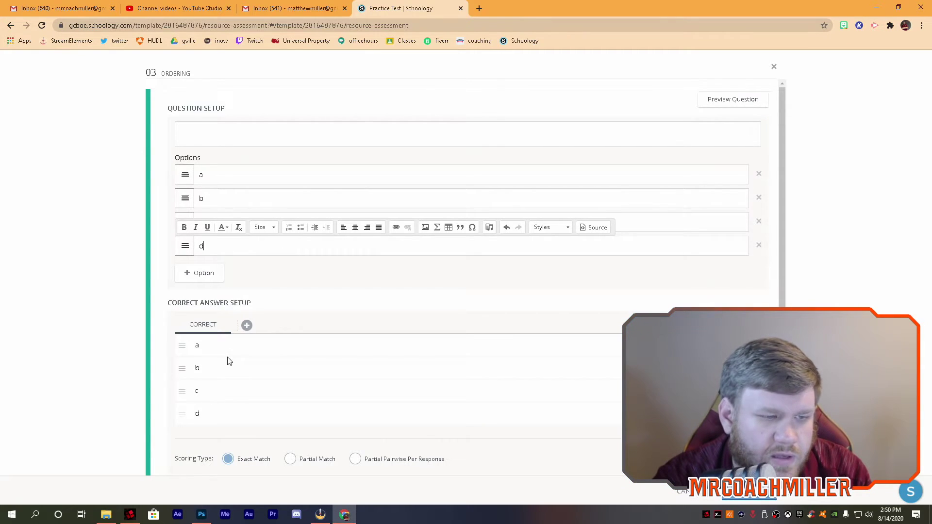
left_click_drag(206, 354, 185, 348)
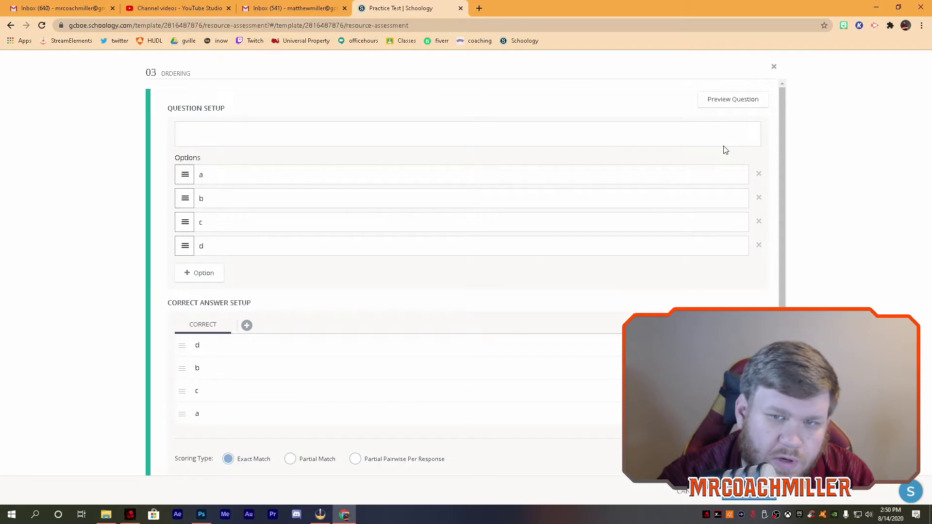
left_click(775, 67)
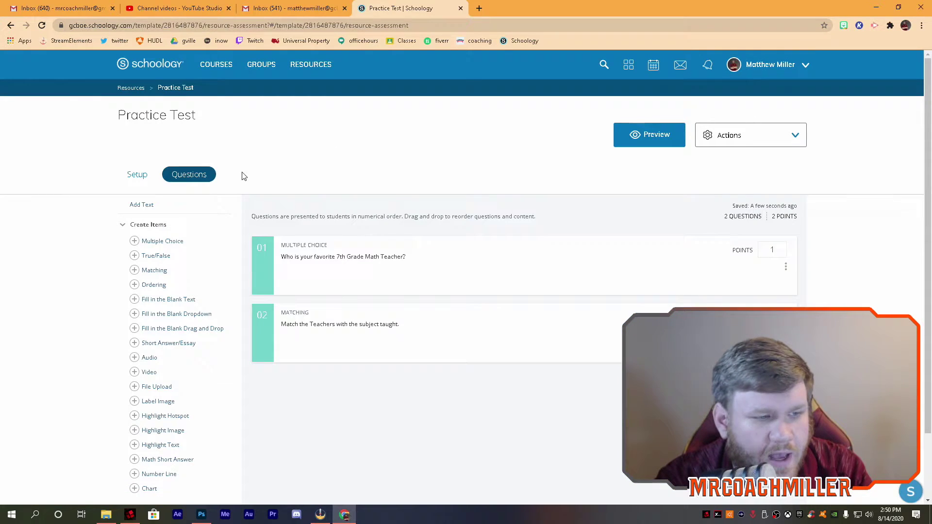
Step: Add a fill-in-the-blank question whose blank's correct answer is the teacher's surname
left_click(134, 300)
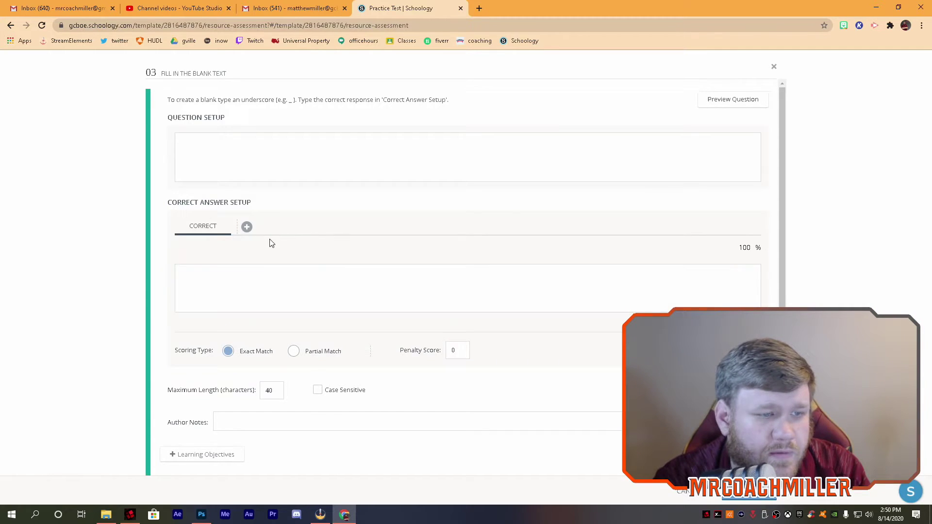
left_click(231, 165)
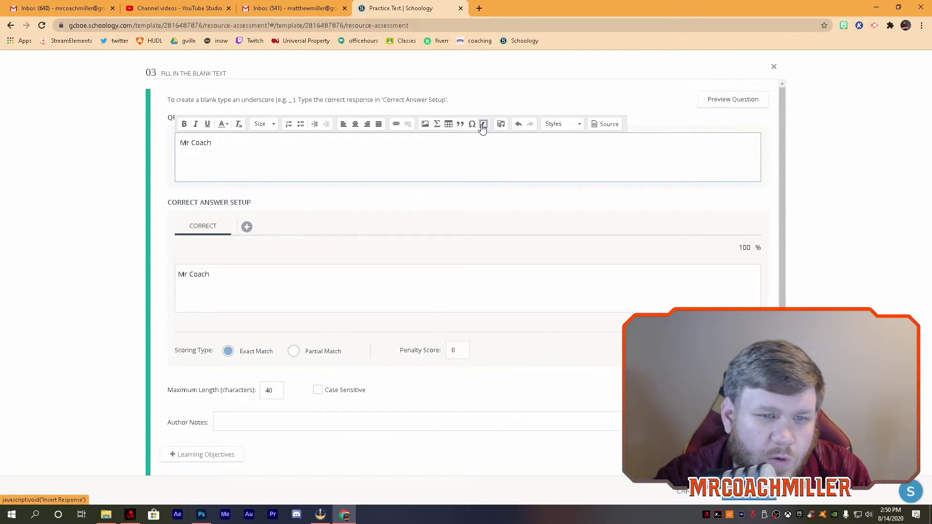
left_click(484, 126)
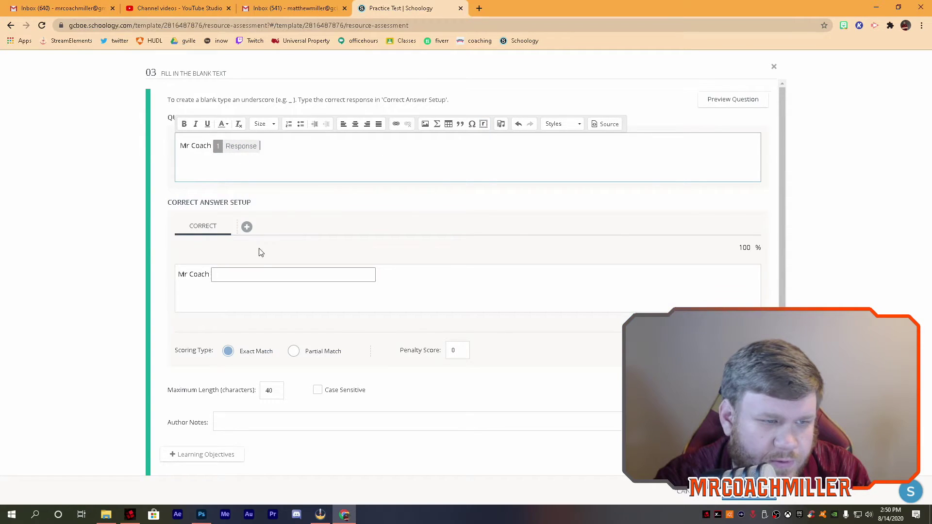
left_click(253, 279)
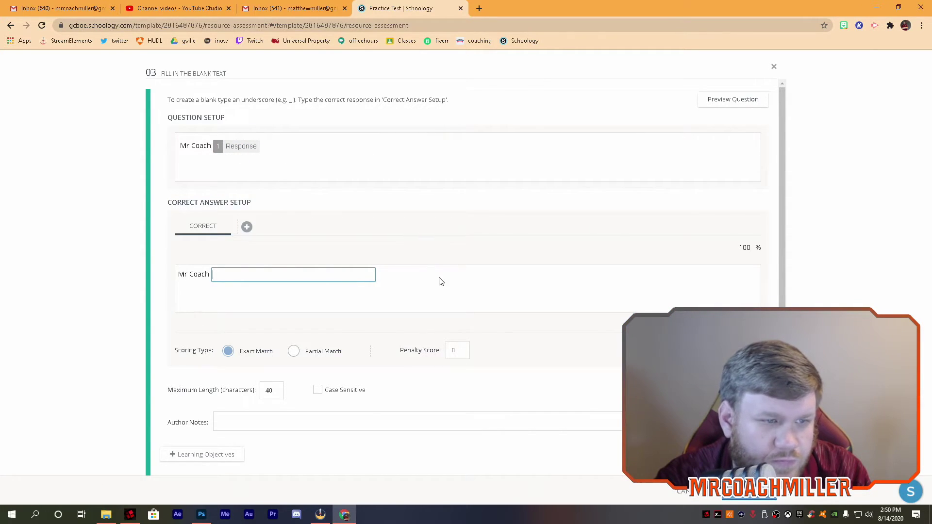
type("Miller")
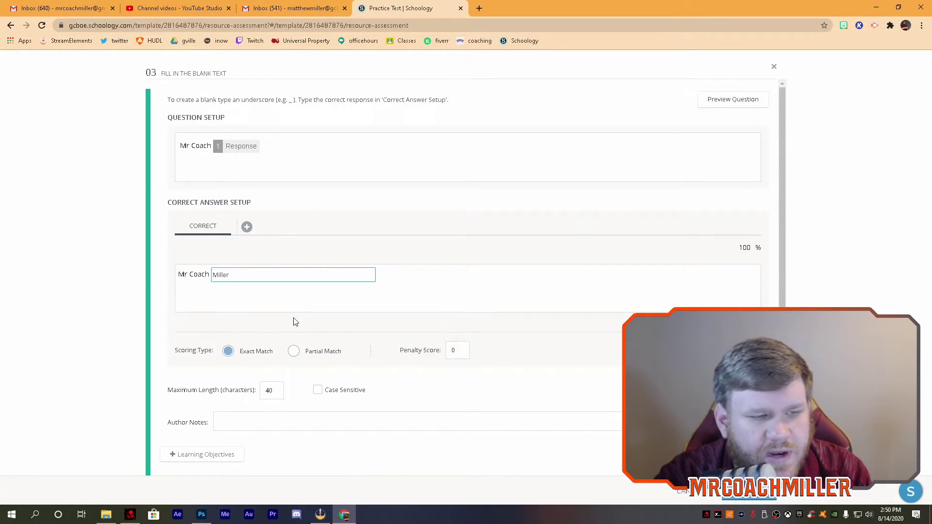
left_click(311, 304)
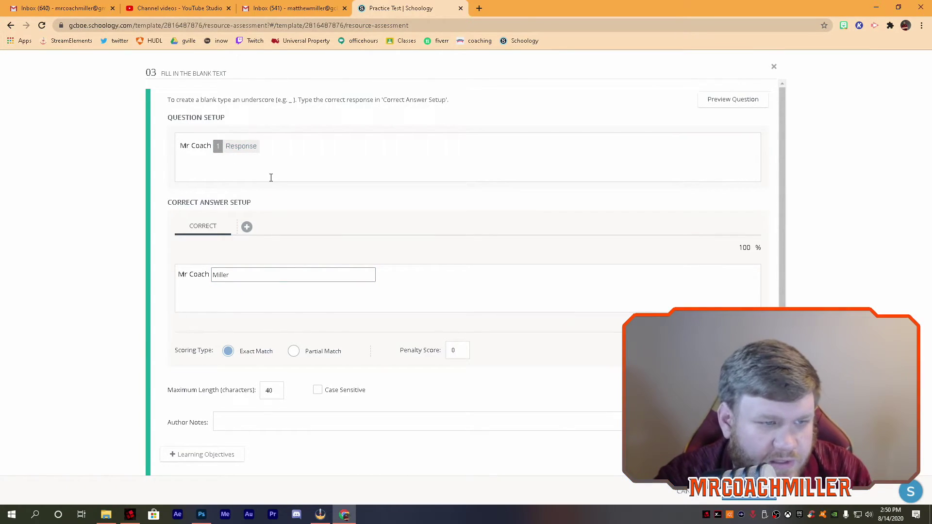
scroll(493, 336, "down", 1)
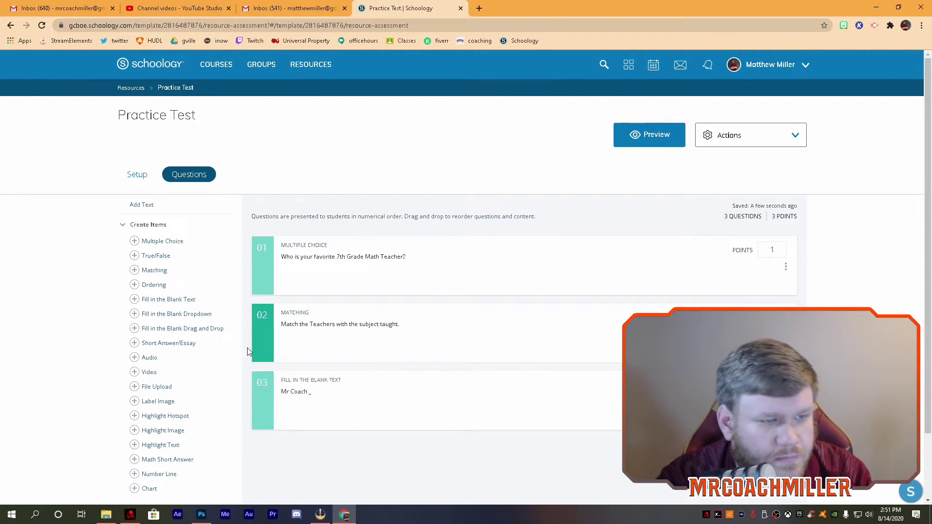
Step: Create a dropdown fill-in-the-blank question 'Mr Coach _' with two surname choices
left_click(134, 314)
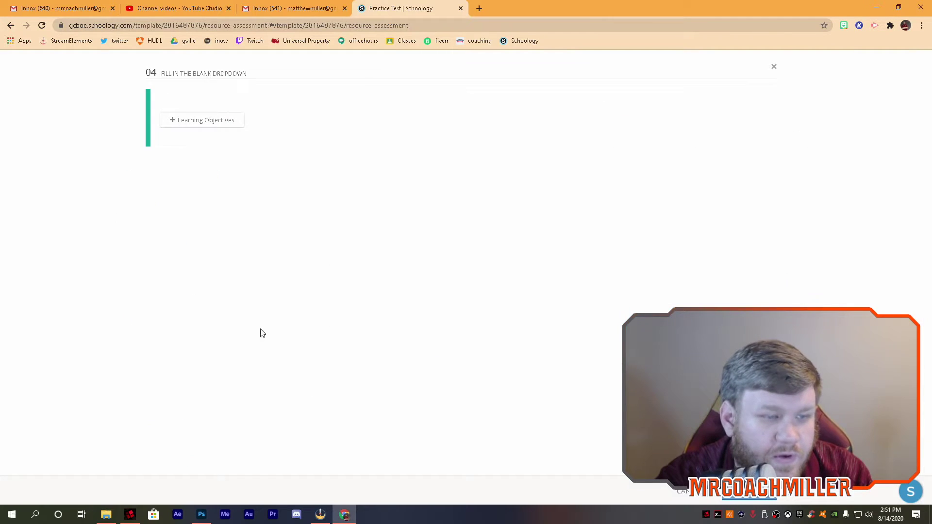
left_click(252, 150)
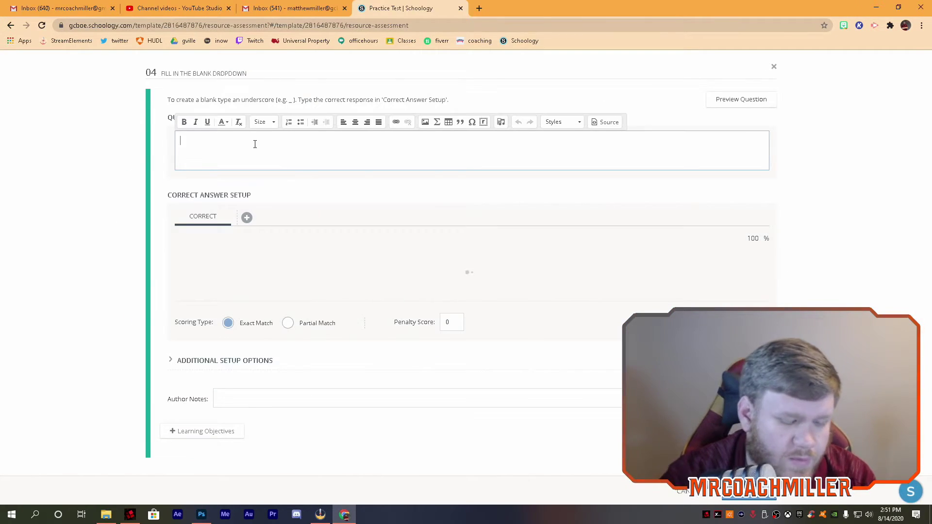
type("Mr Coach")
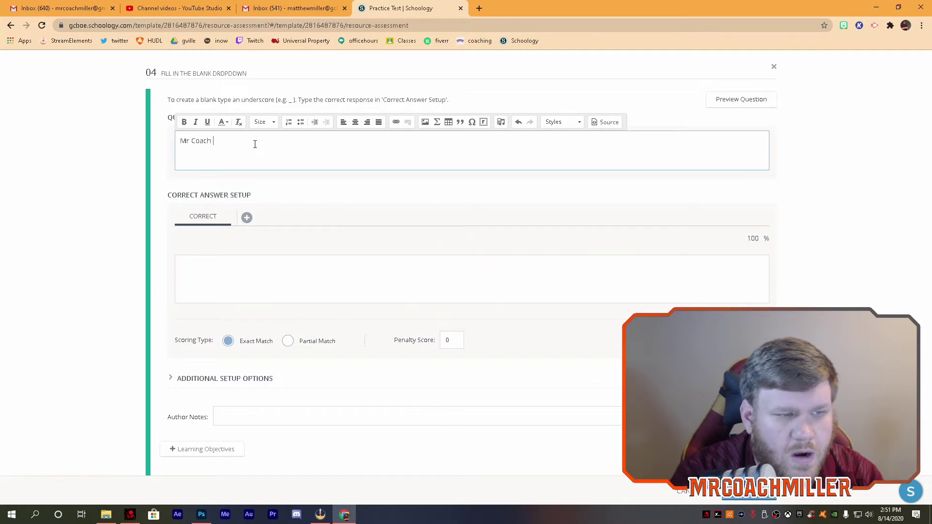
left_click(484, 123)
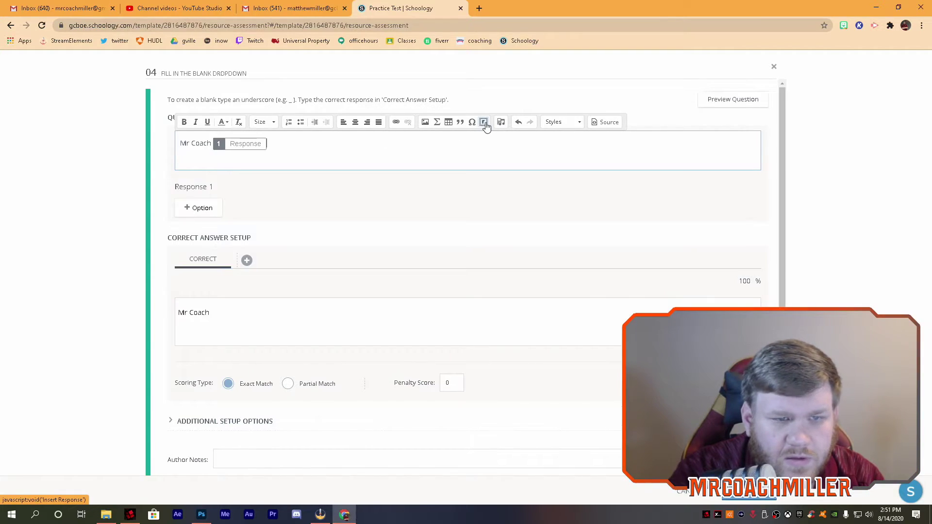
left_click(192, 212)
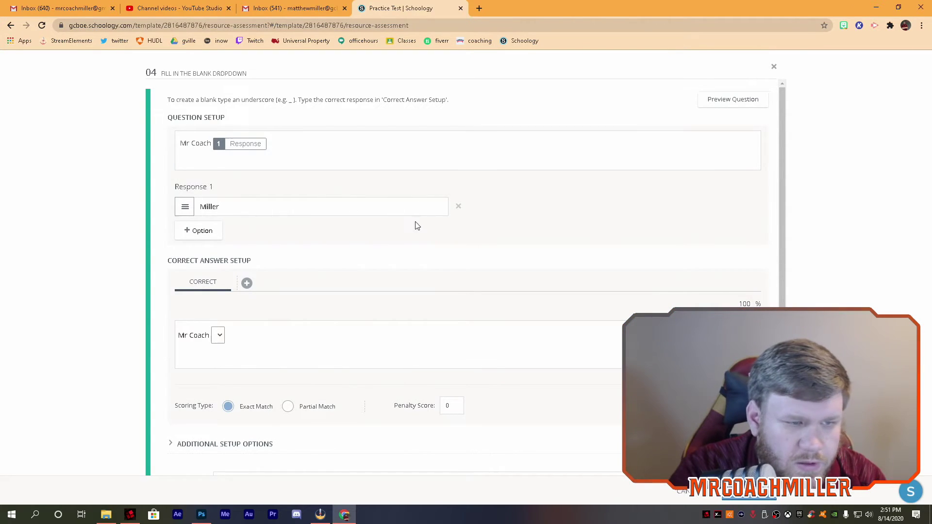
left_click(203, 237)
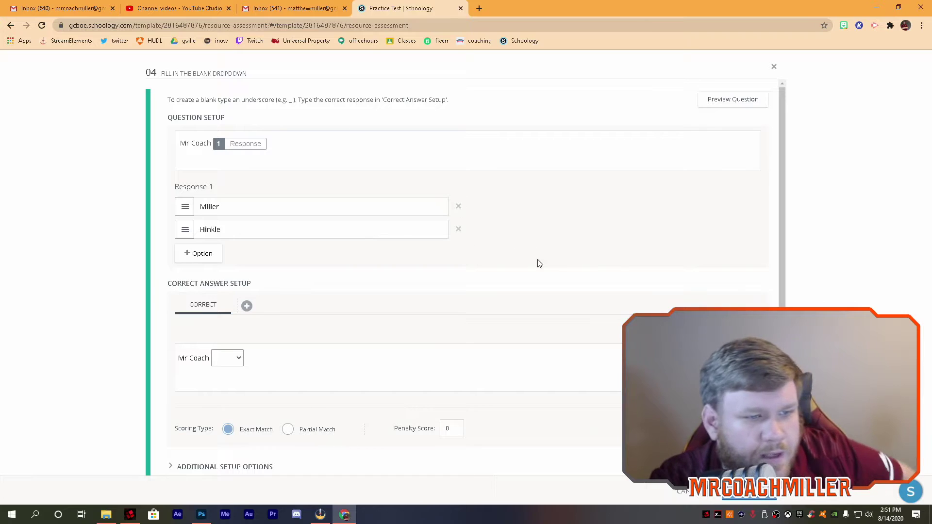
Step: Mark the first surname as the blank's correct answer
left_click(244, 364)
left_click(232, 380)
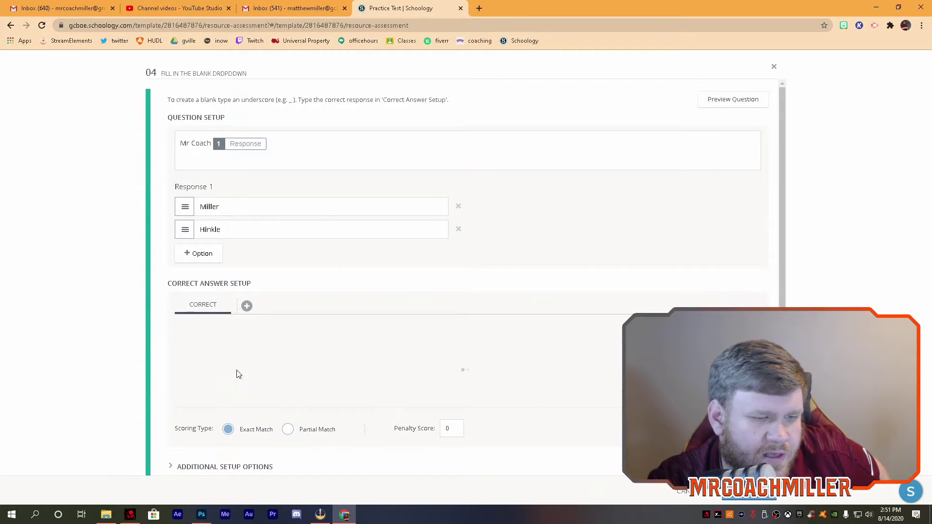
left_click(234, 361)
left_click(500, 378)
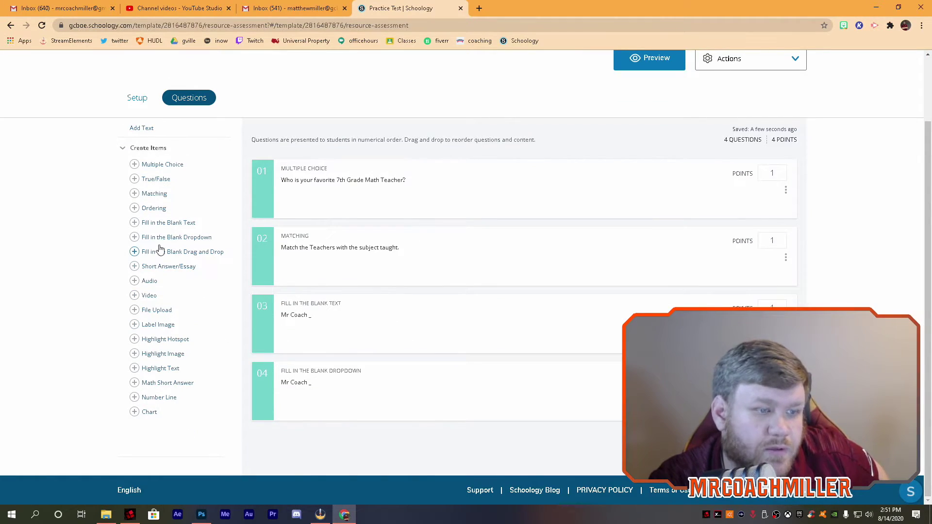
Step: Build a drag-and-drop question with one response blank and possible responses 1 and 2
left_click(135, 252)
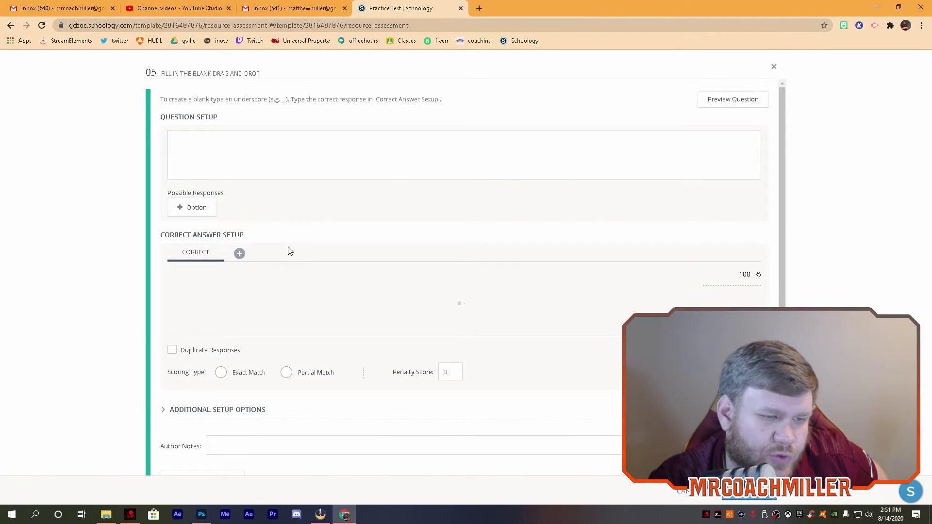
left_click(265, 155)
left_click(193, 207)
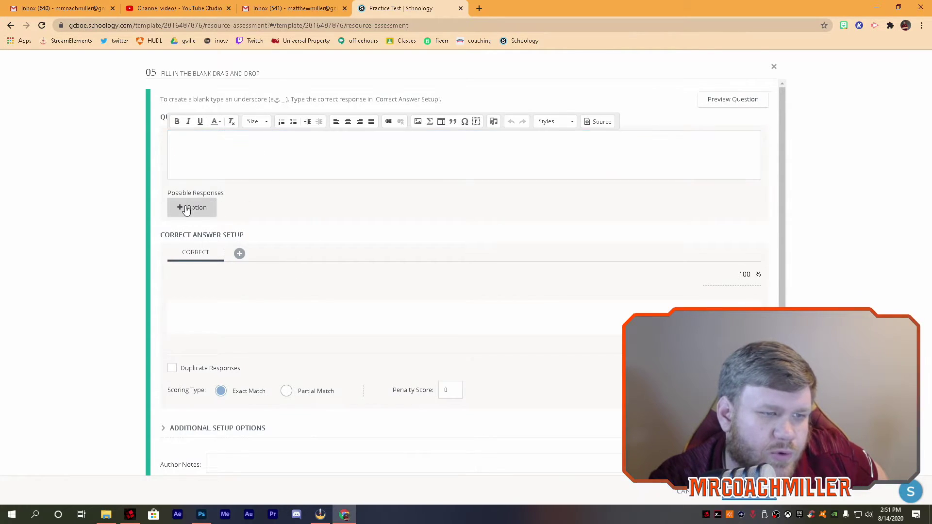
left_click(187, 230)
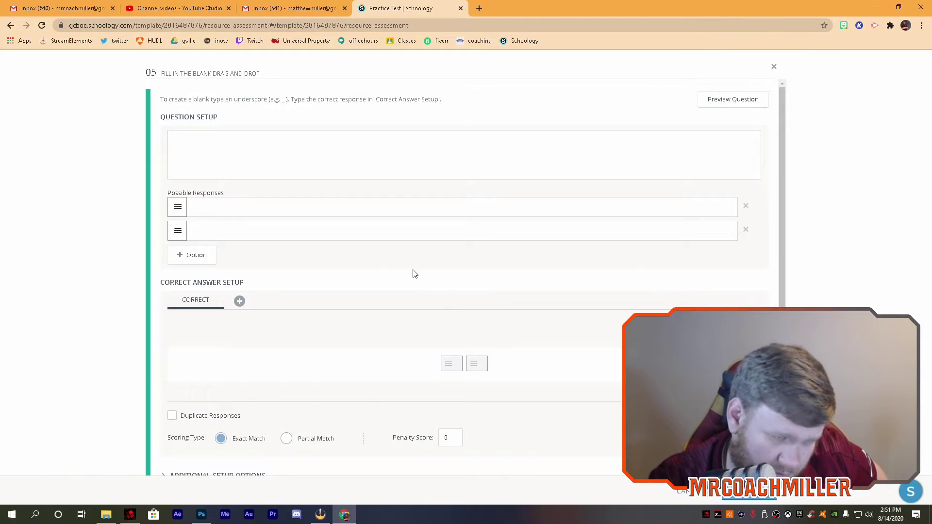
left_click(265, 144)
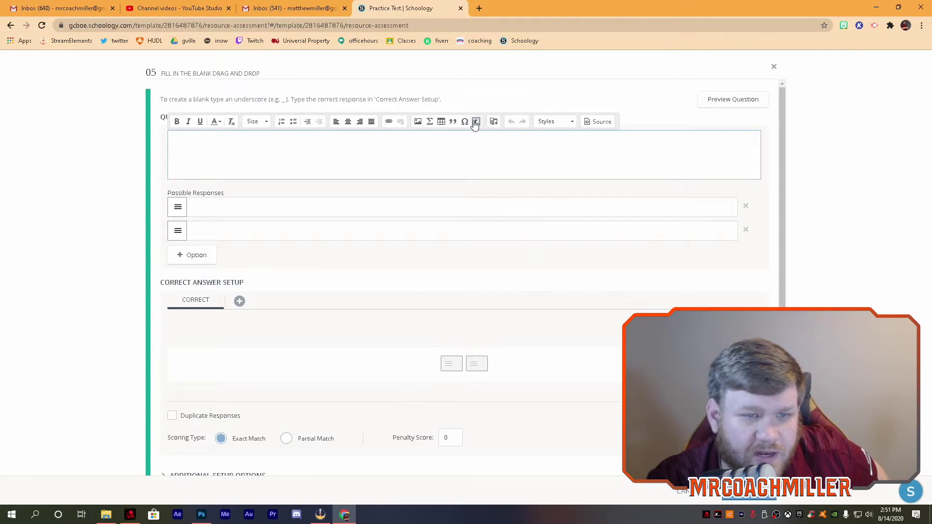
left_click(476, 122)
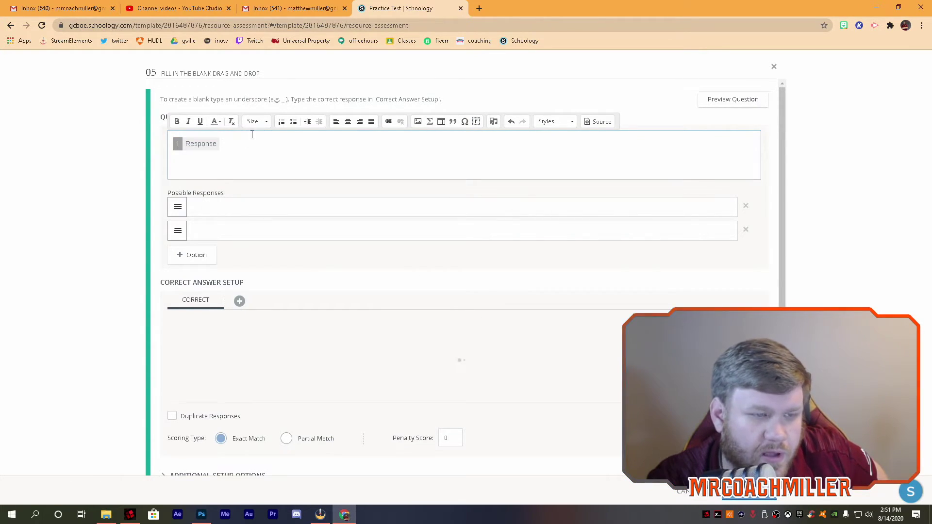
left_click(205, 210)
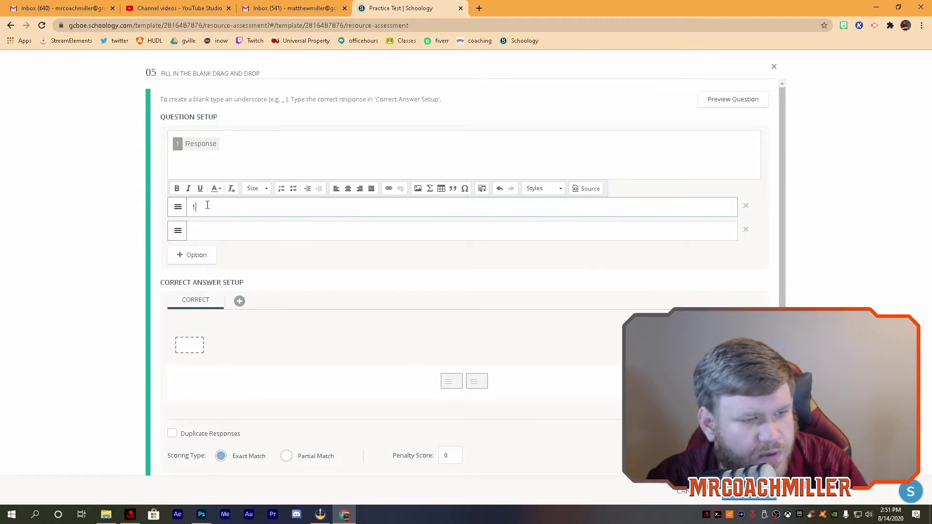
key("Tab")
type("2")
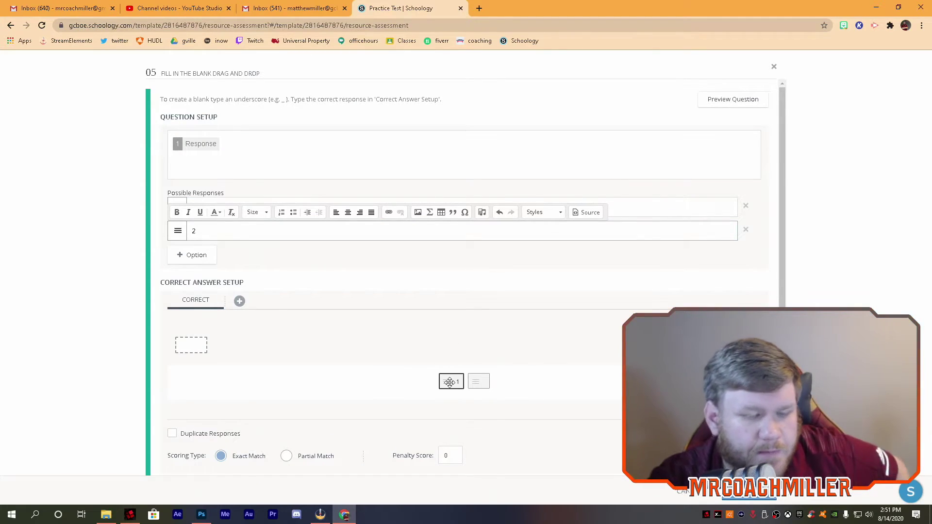
Step: Set response 1 as the blank's correct answer and save question 05
left_click_drag(438, 381, 192, 348)
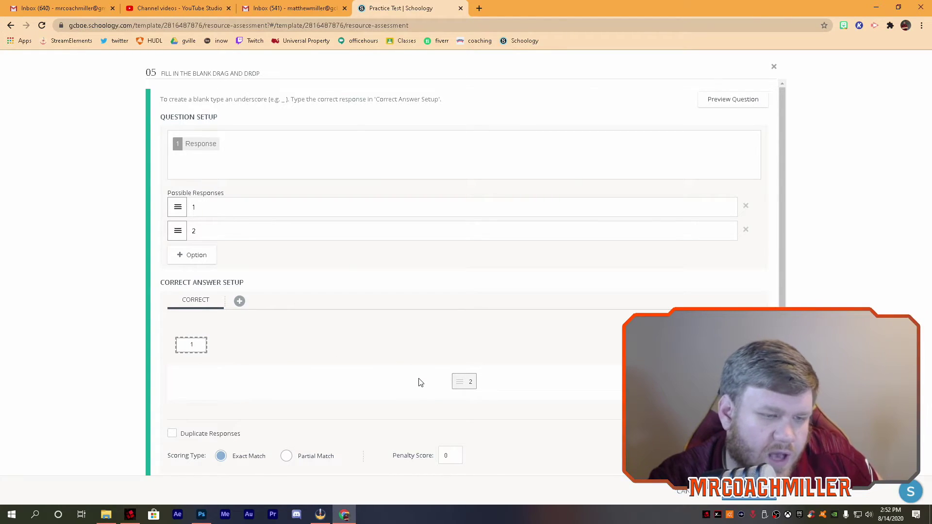
scroll(594, 388, "down", 2)
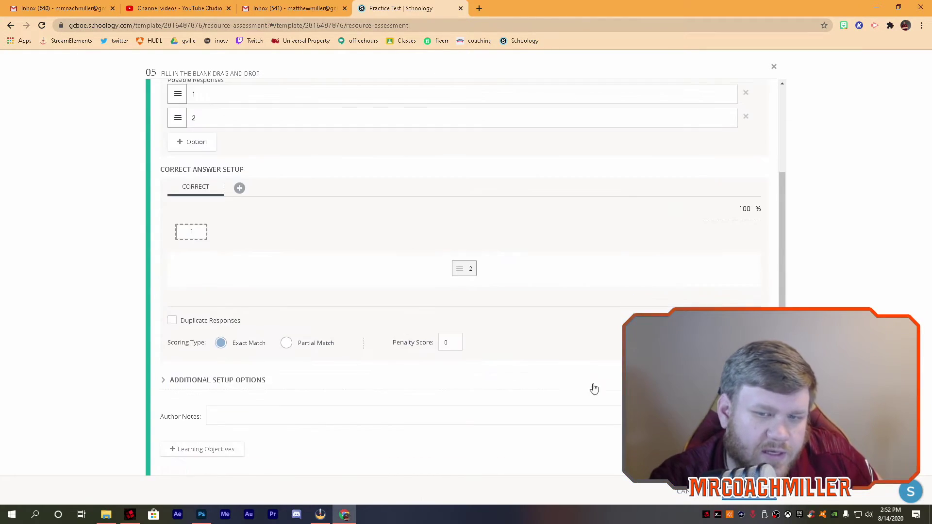
left_click(753, 497)
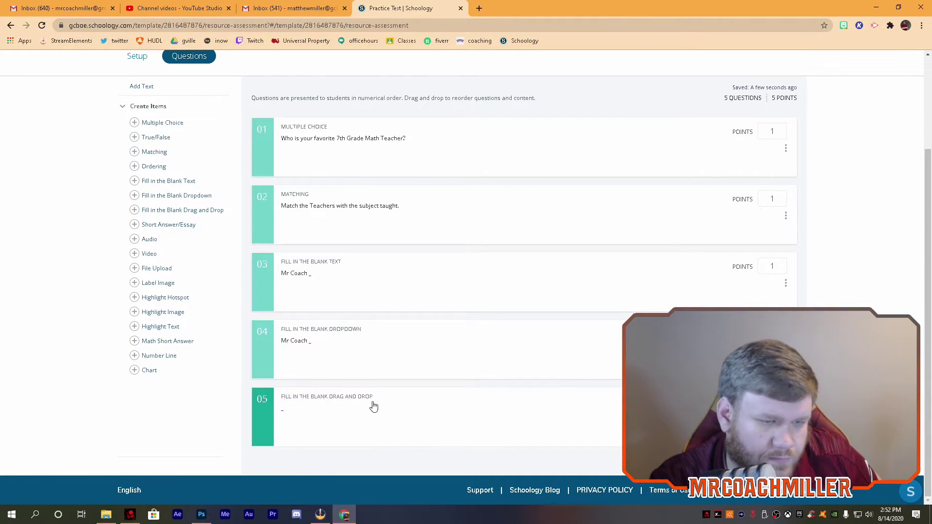
left_click(136, 224)
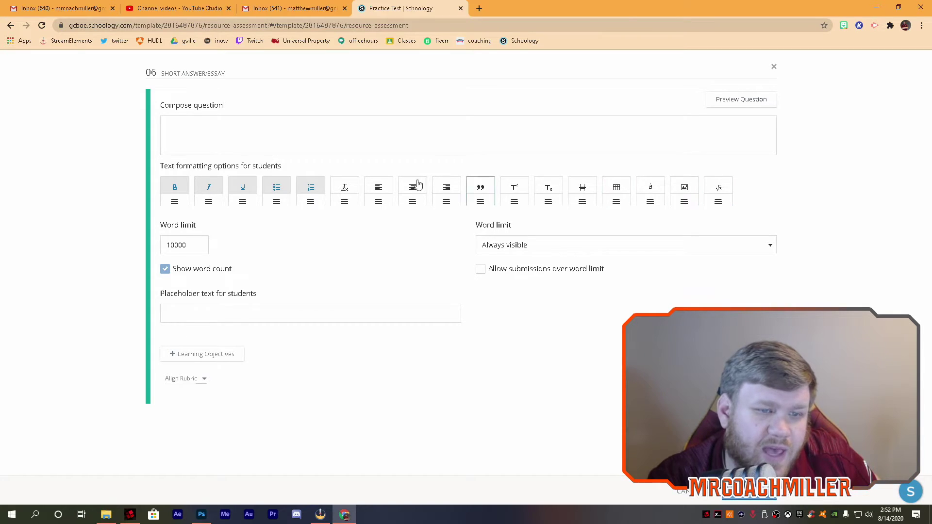
left_click(377, 193)
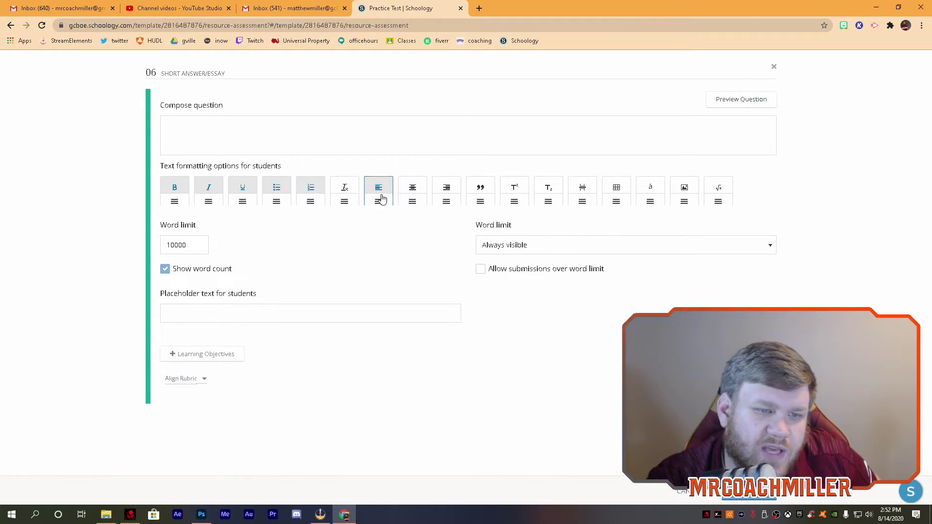
left_click(381, 194)
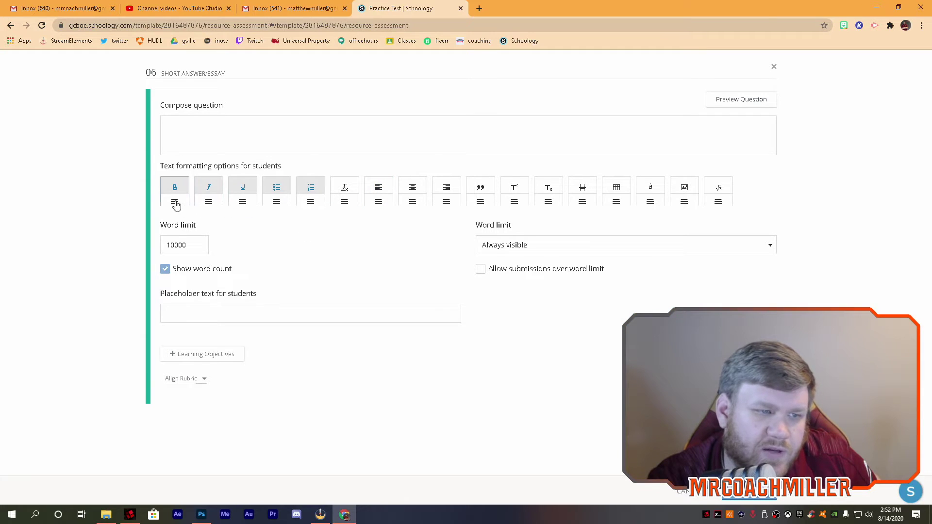
left_click(175, 193)
left_click(210, 193)
left_click(243, 191)
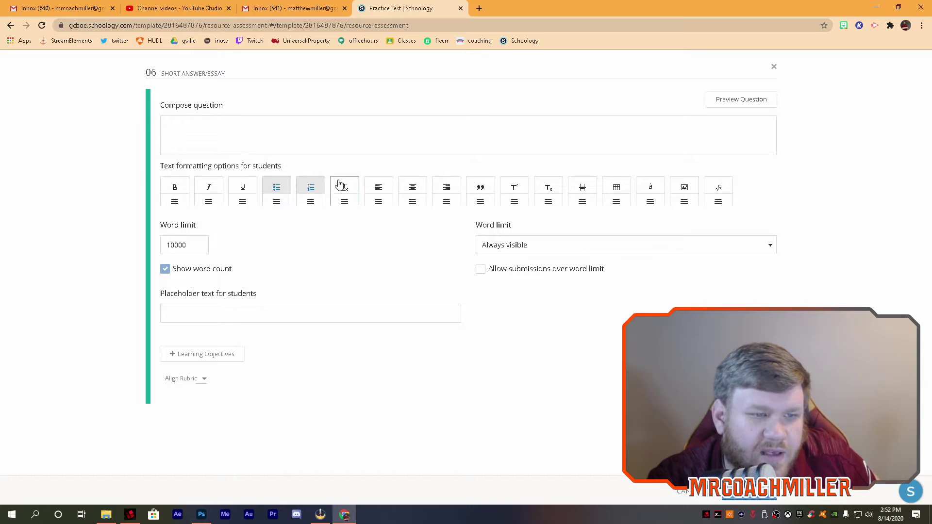
left_click(273, 194)
left_click(298, 191)
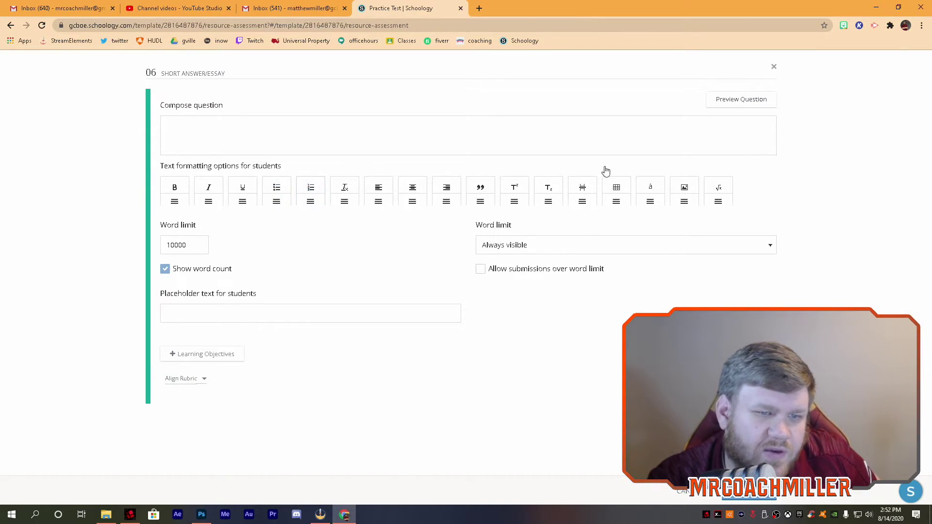
left_click(228, 188)
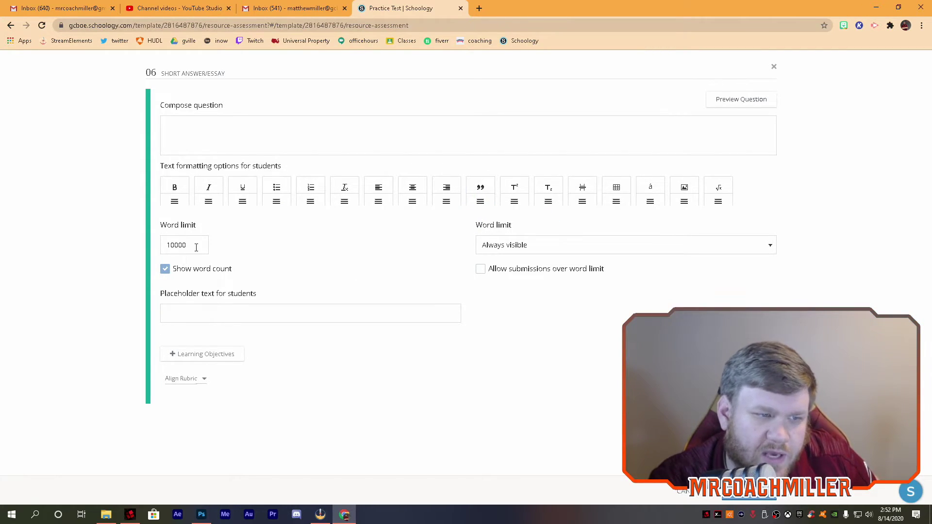
left_click_drag(196, 247, 132, 247)
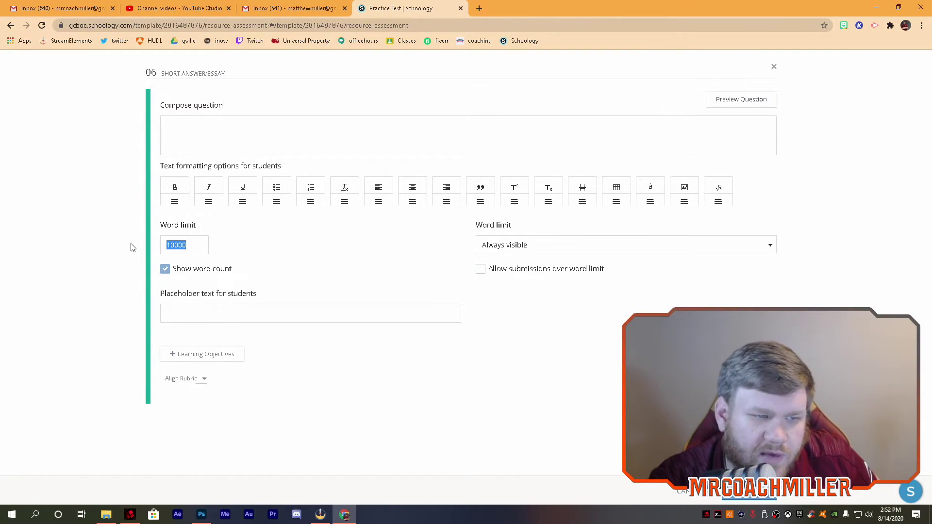
left_click(528, 253)
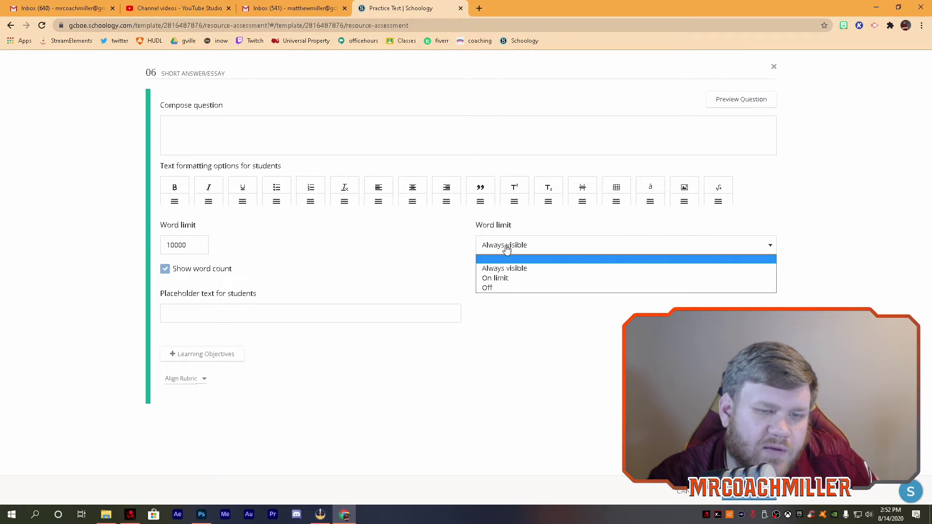
left_click(553, 268)
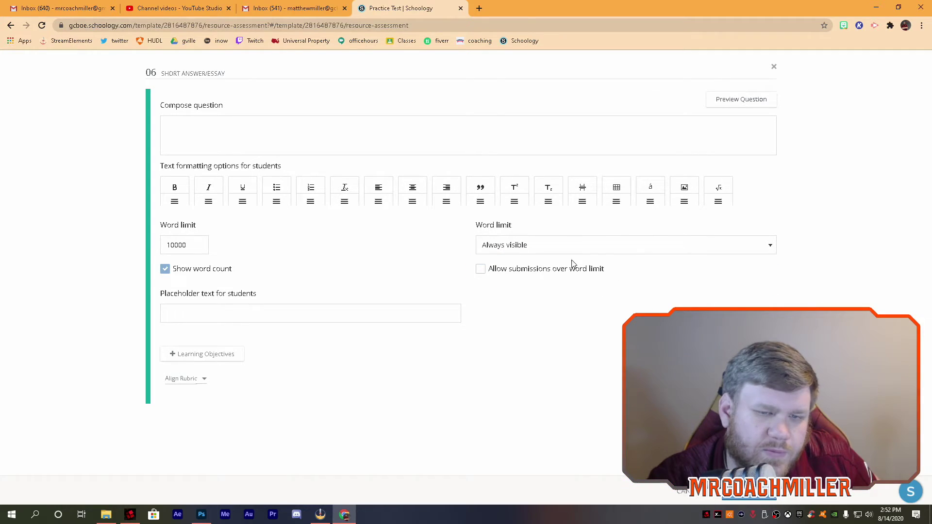
left_click(480, 270)
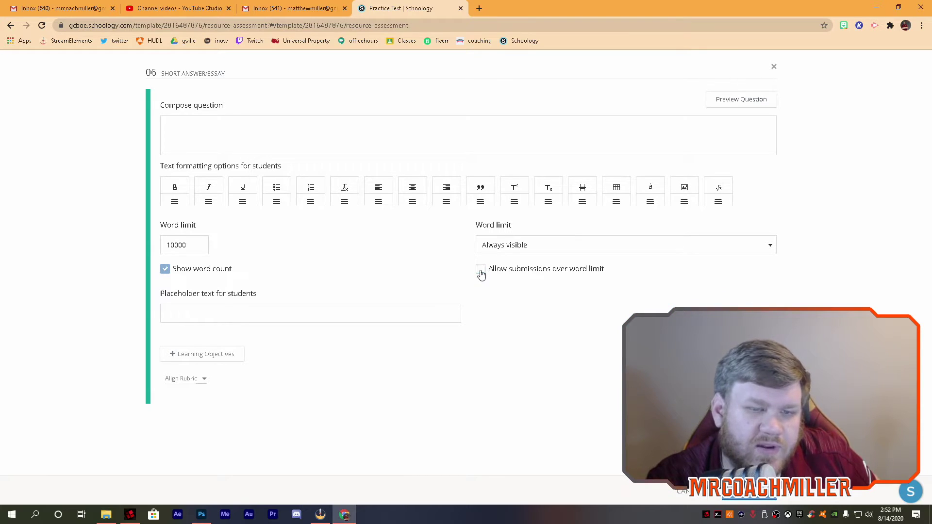
left_click(480, 270)
left_click(481, 275)
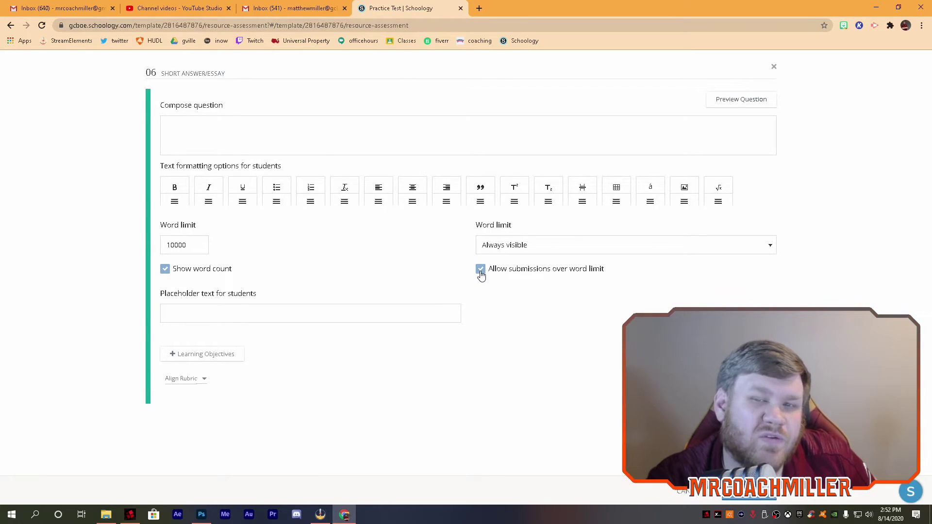
left_click(481, 275)
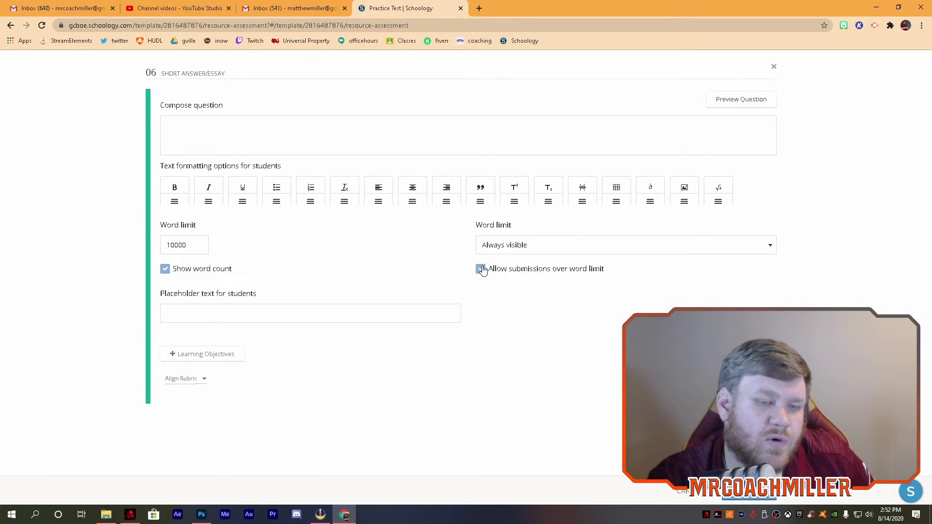
left_click(776, 67)
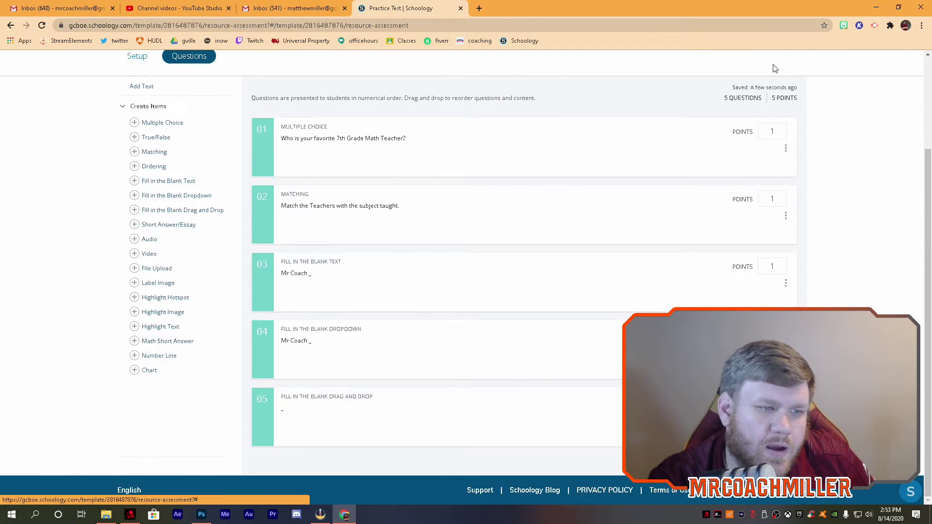
left_click(135, 239)
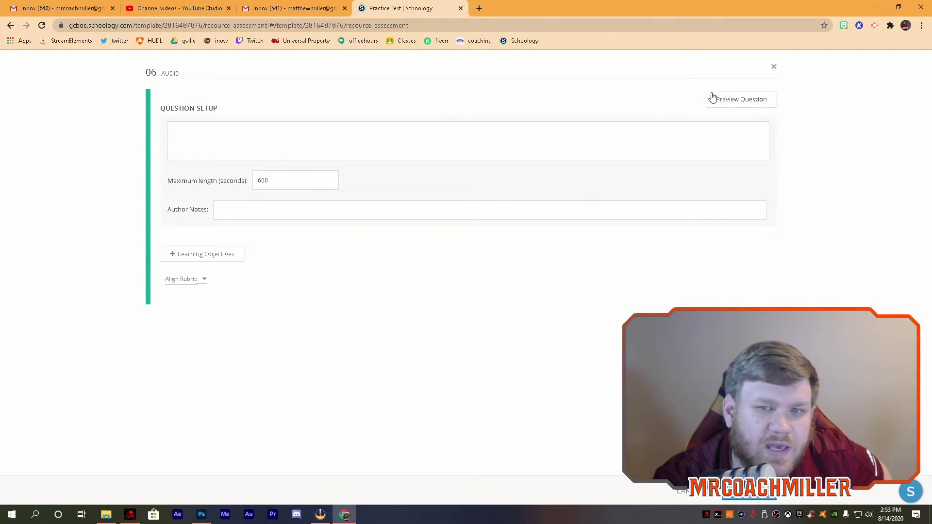
left_click(773, 67)
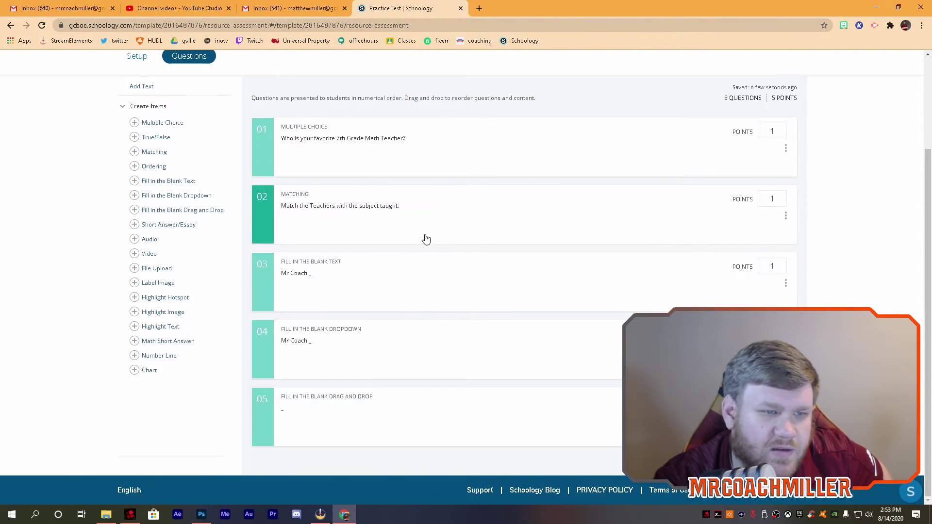
Step: Start a Label Image question and upload a picture from D:\a online education\Profile Pics
left_click(135, 283)
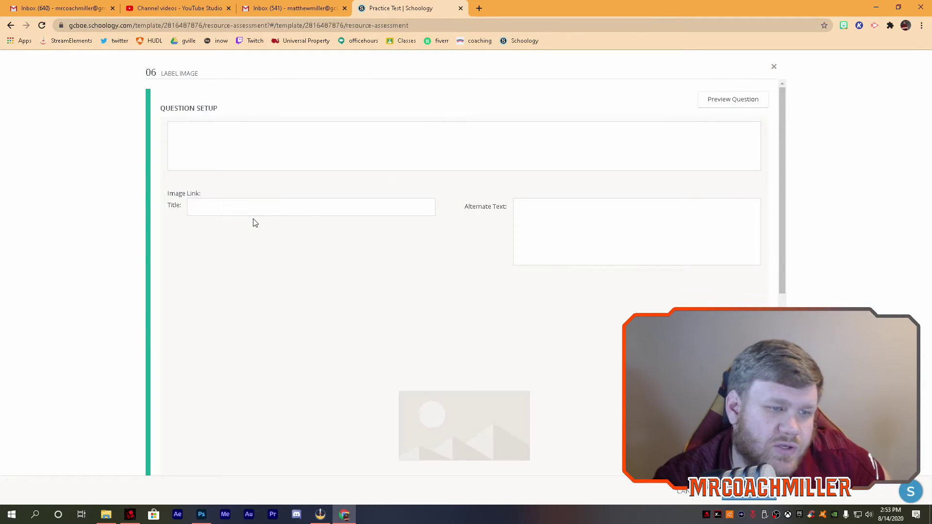
left_click(208, 199)
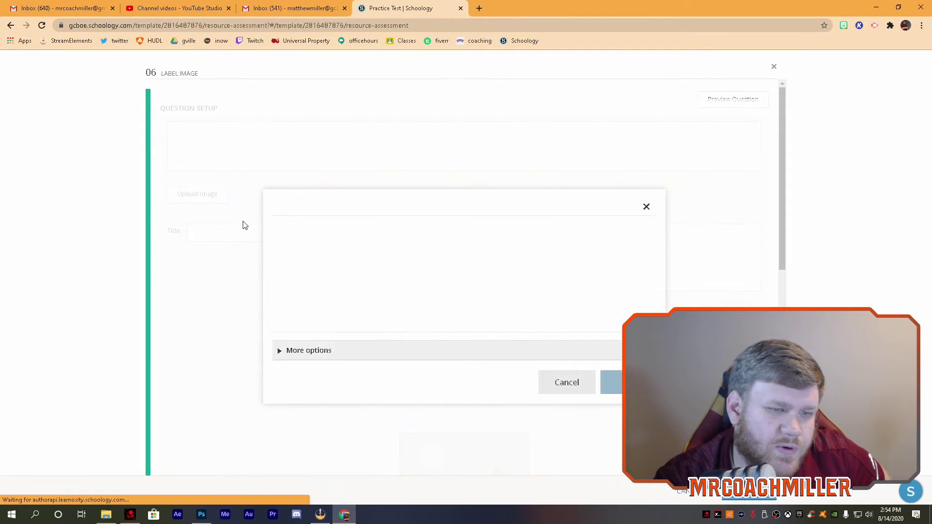
left_click(493, 275)
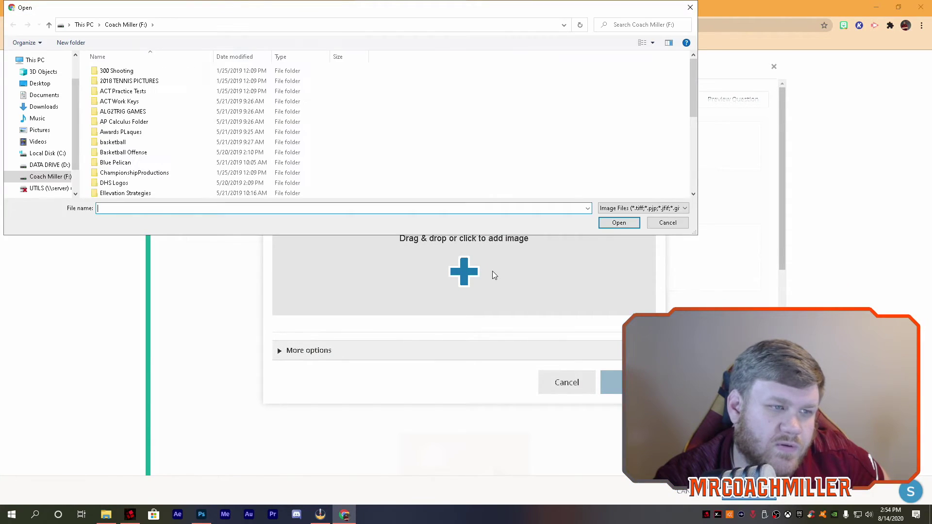
left_click(44, 153)
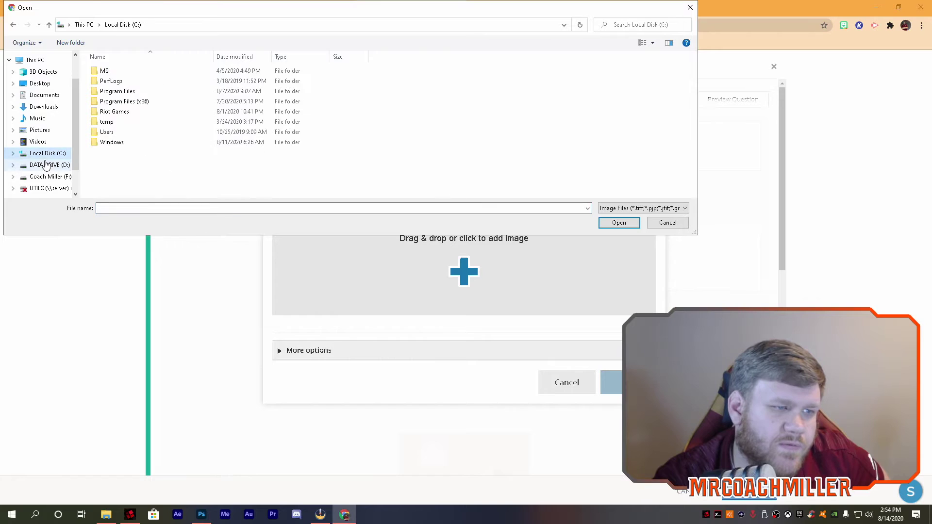
left_click(48, 165)
double_click(125, 80)
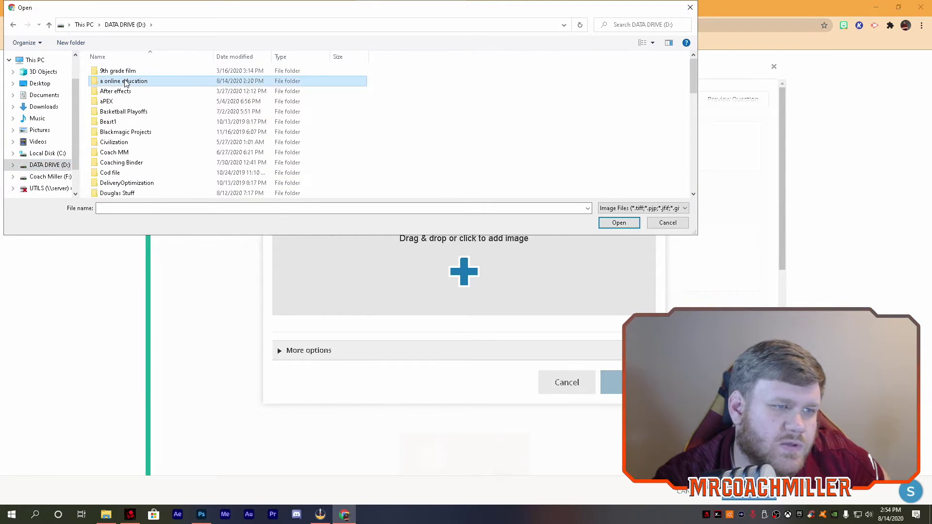
double_click(111, 155)
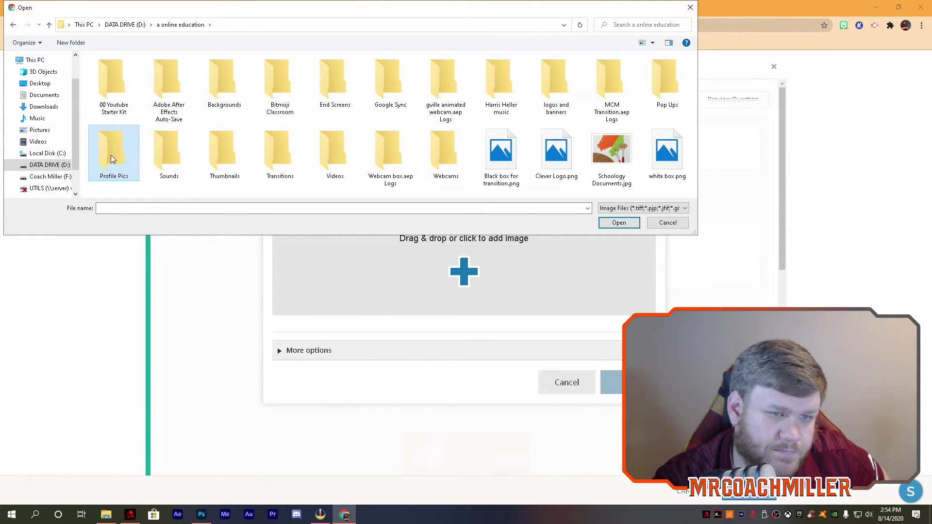
double_click(444, 78)
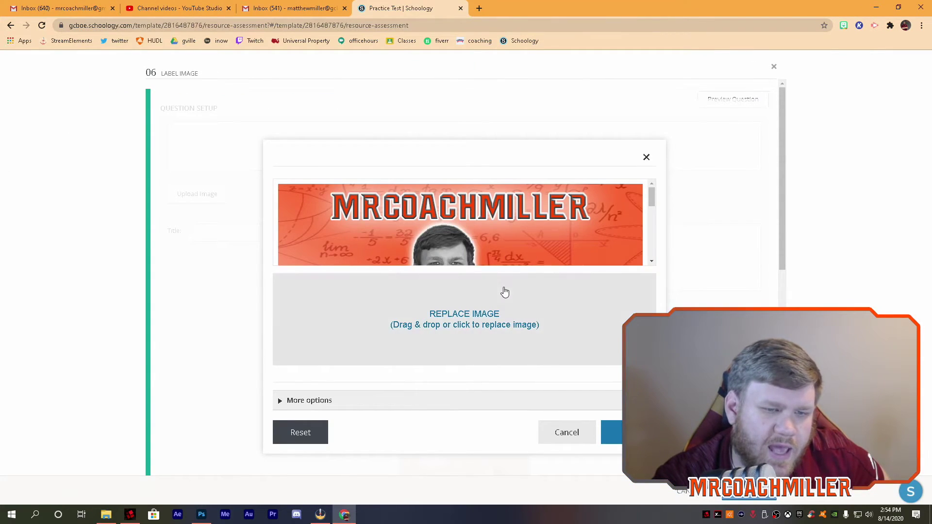
Step: Attach the uploaded image and place a response box beside the face
left_click(614, 427)
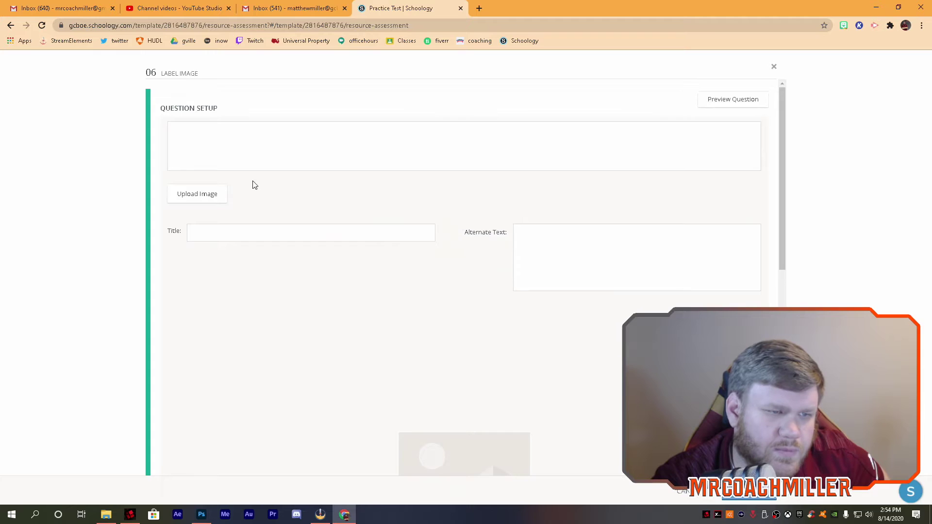
scroll(352, 216, "down", 4)
scroll(320, 270, "up", 3)
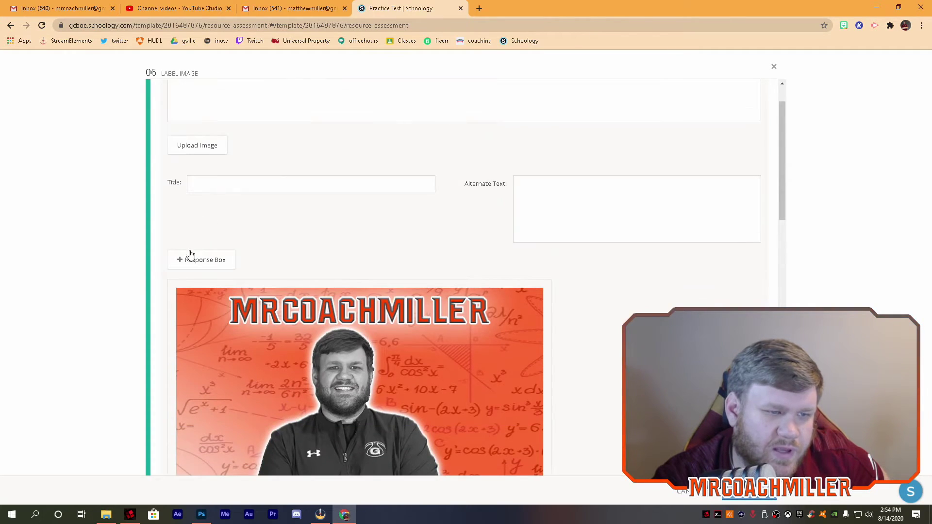
left_click(201, 260)
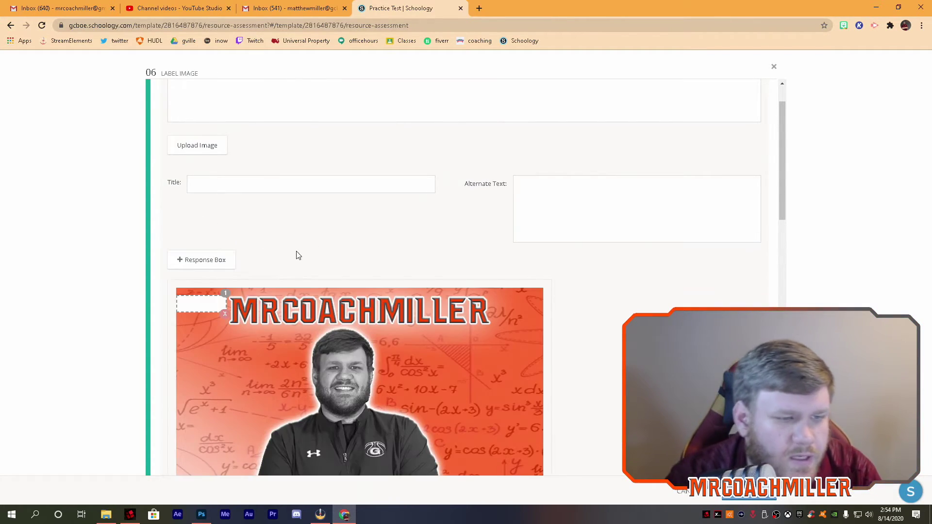
left_click_drag(202, 304, 416, 369)
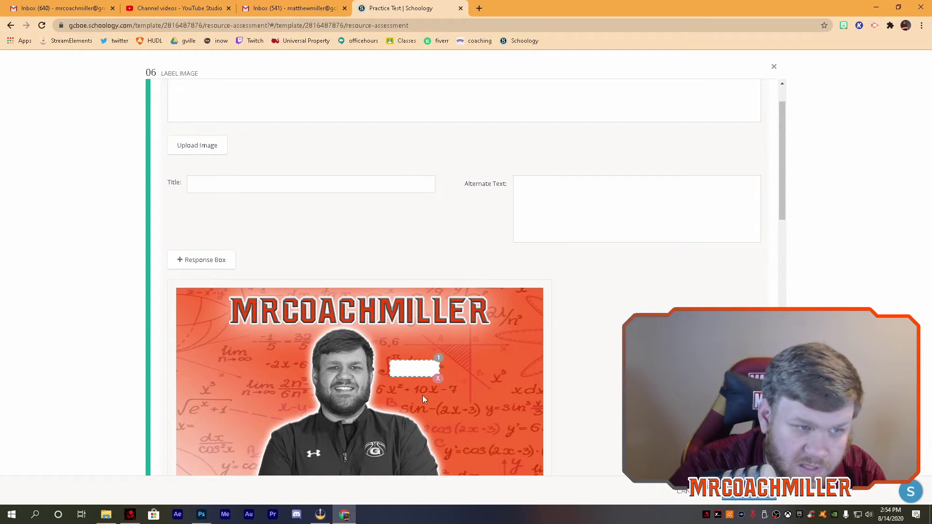
Step: Add two answer options, Loser and Winner
scroll(401, 263, "up", 1)
scroll(455, 251, "down", 9)
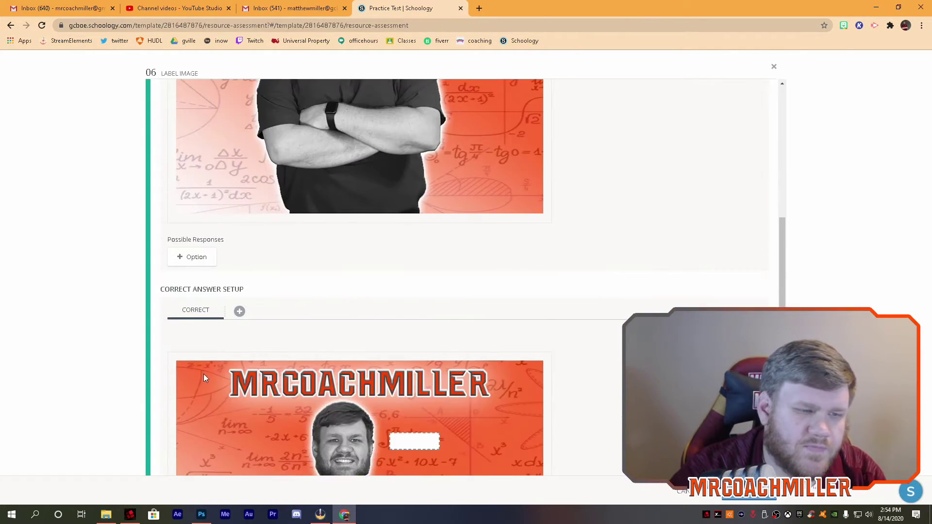
left_click(194, 254)
left_click(232, 236)
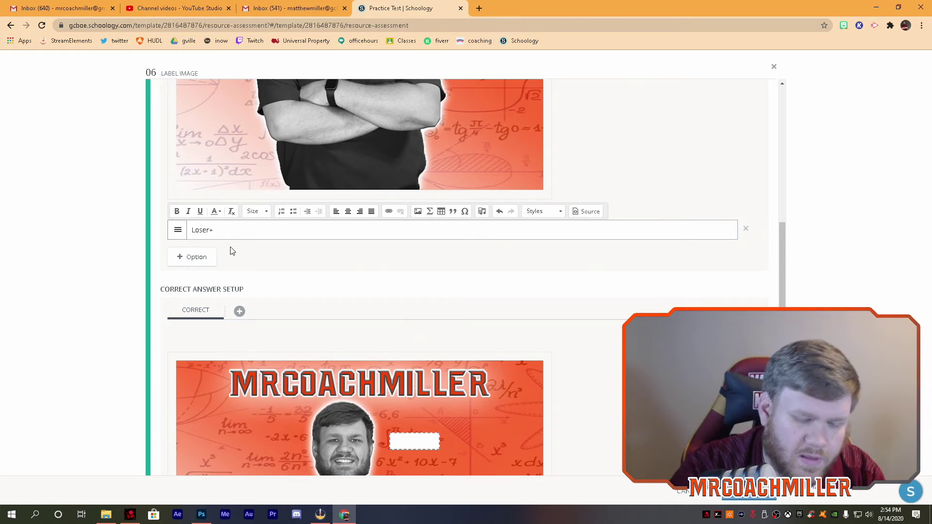
left_click(211, 268)
left_click(210, 231)
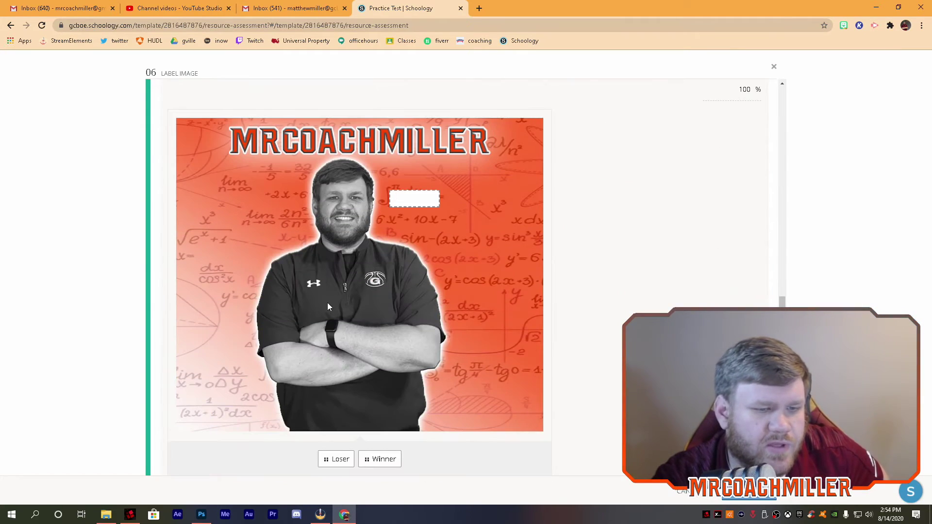
Step: Make Loser the box's correct label, then close the draft without saving
scroll(327, 302, "down", 5)
left_click_drag(352, 458, 414, 198)
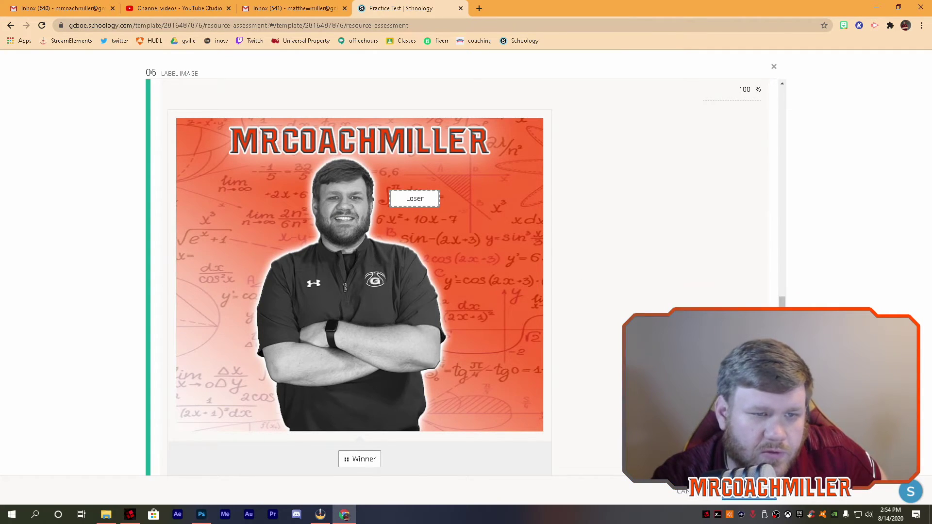
scroll(558, 332, "up", 2)
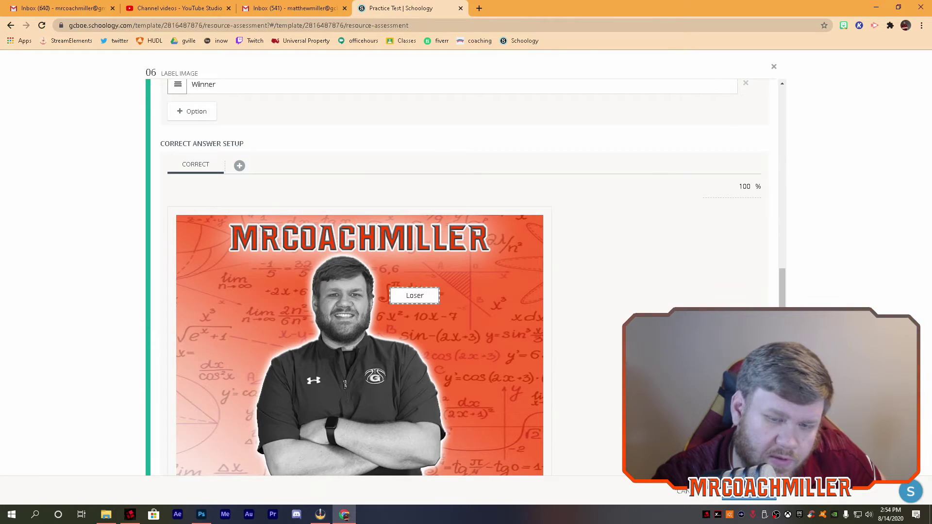
scroll(465, 267, "up", 3)
left_click(773, 67)
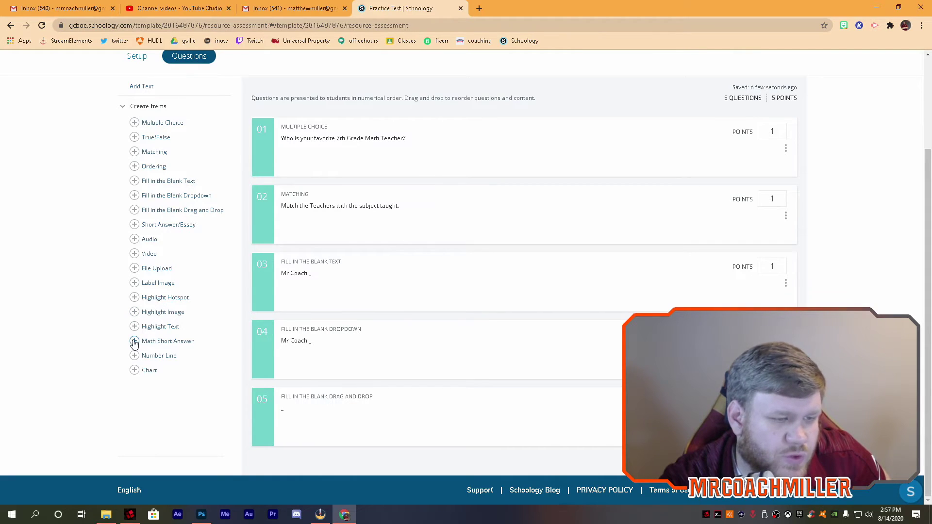
Step: Open Math Short Answer question 06, leaving symbols Basic and Keyboard and default mode Math
left_click(135, 341)
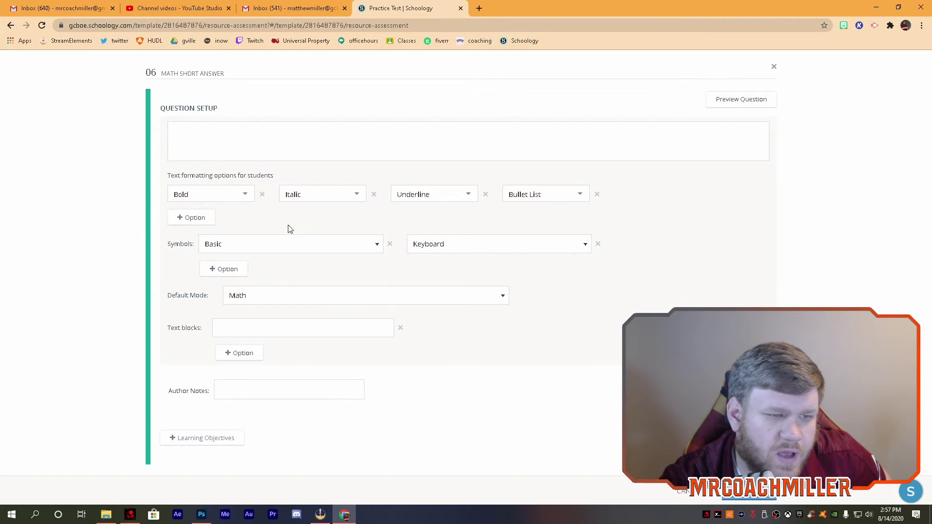
left_click(360, 248)
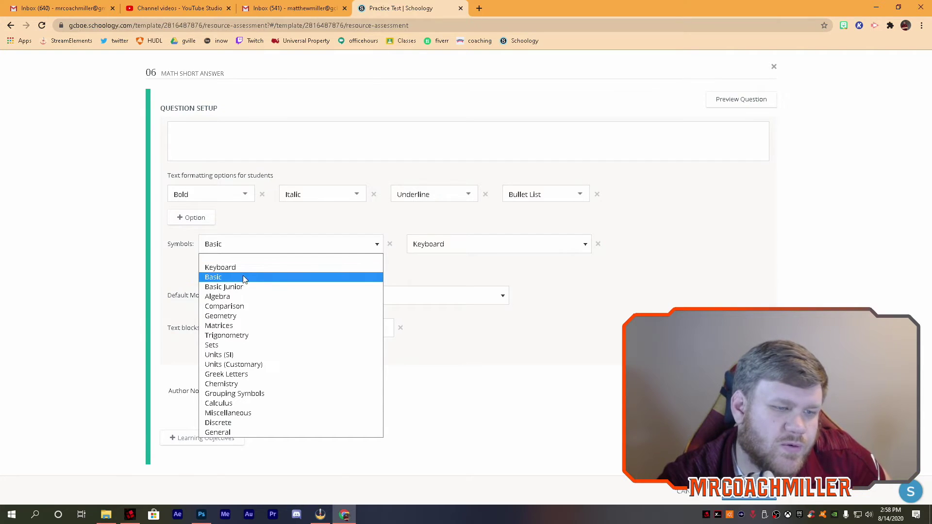
left_click(470, 371)
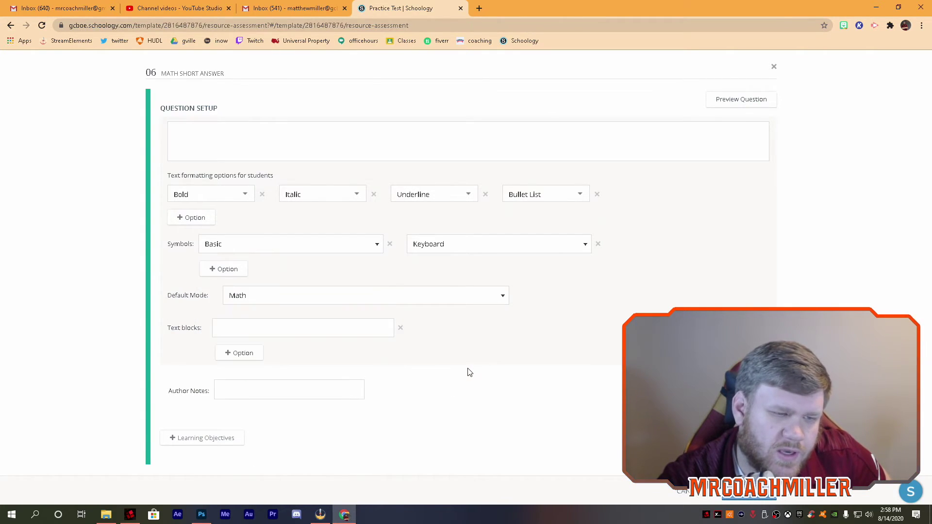
left_click(463, 246)
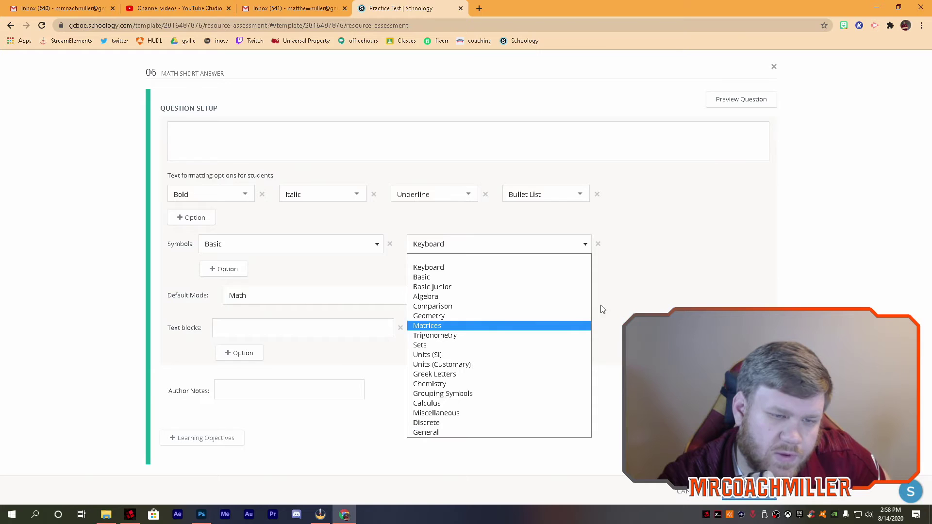
left_click(652, 295)
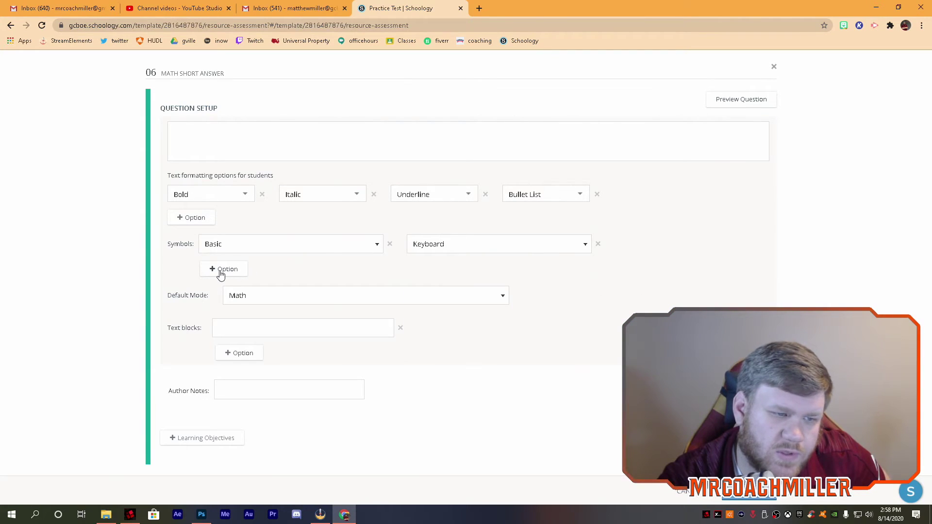
left_click(271, 297)
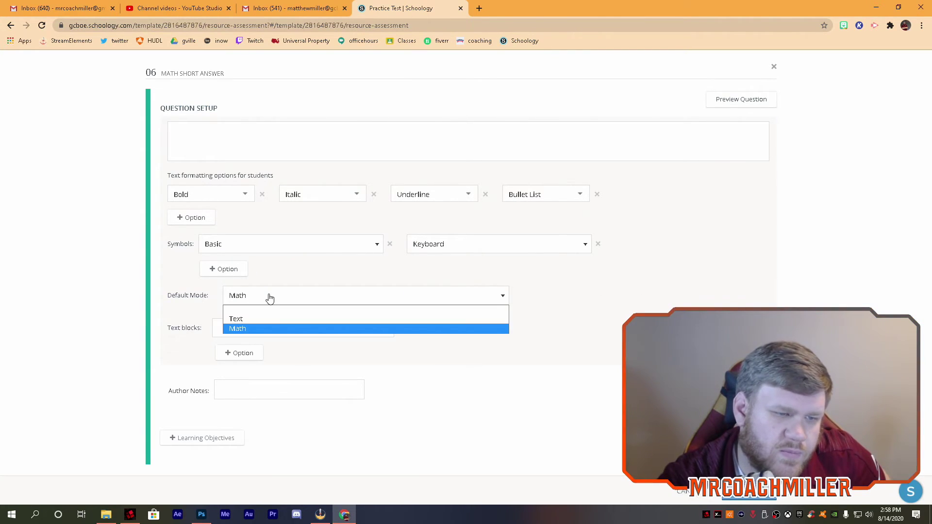
left_click(252, 326)
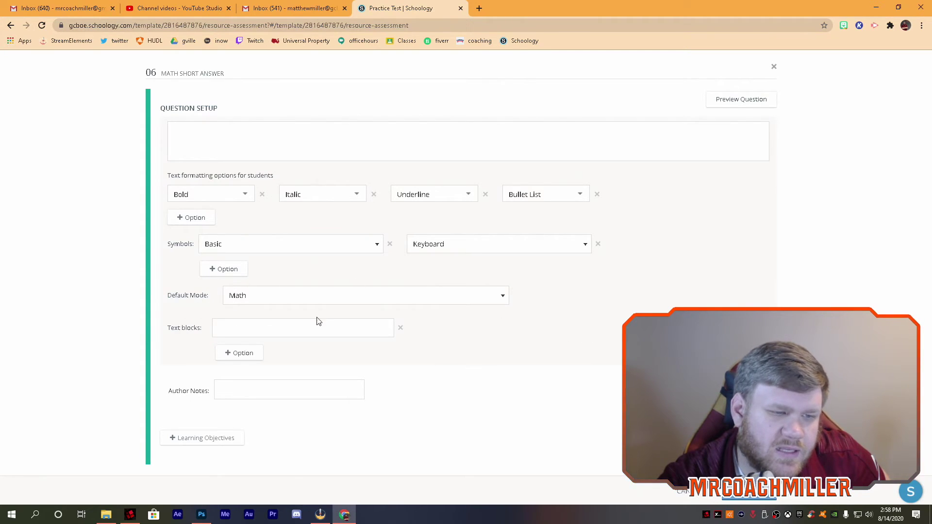
Step: Discard the Math Short Answer draft, start a Number Line question, and add a blank response above 5
left_click(245, 148)
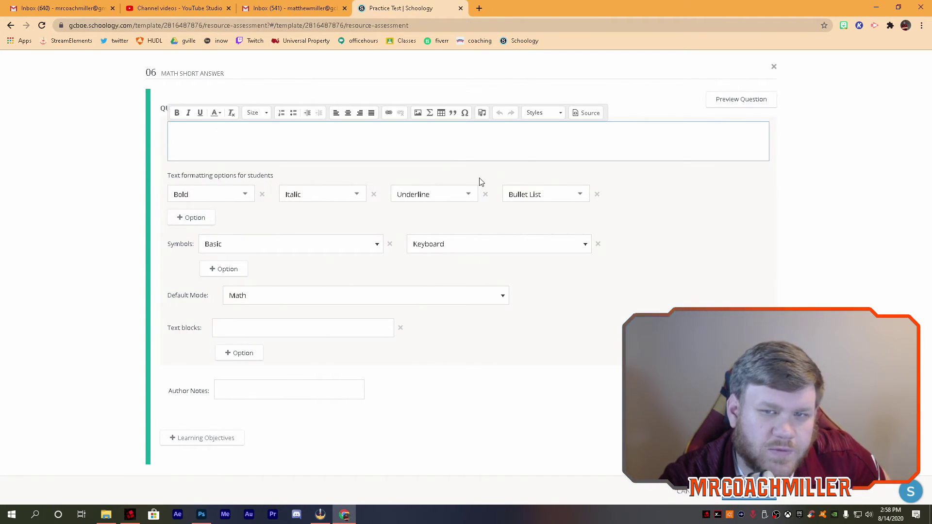
left_click(683, 491)
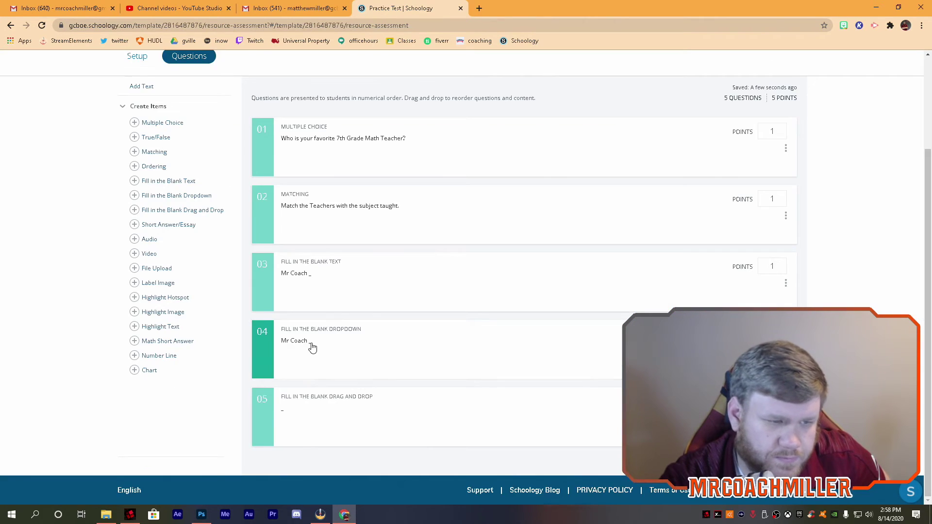
left_click(134, 356)
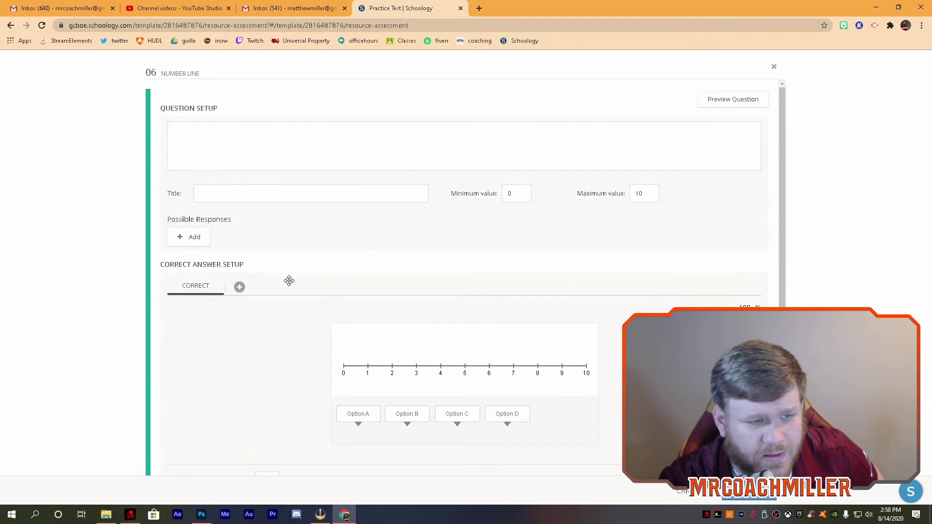
left_click(180, 238)
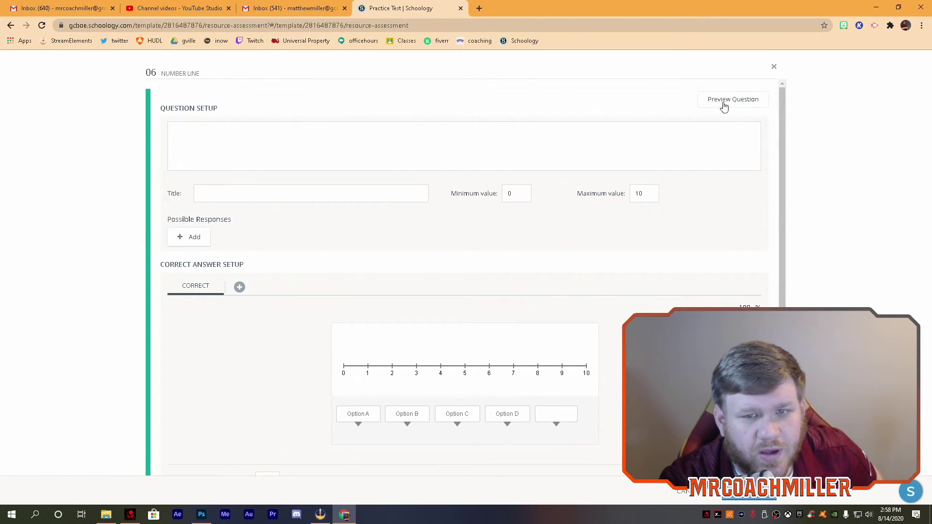
mouse_move(557, 406)
left_mouse_down()
mouse_move(461, 347)
mouse_move(561, 414)
left_mouse_up()
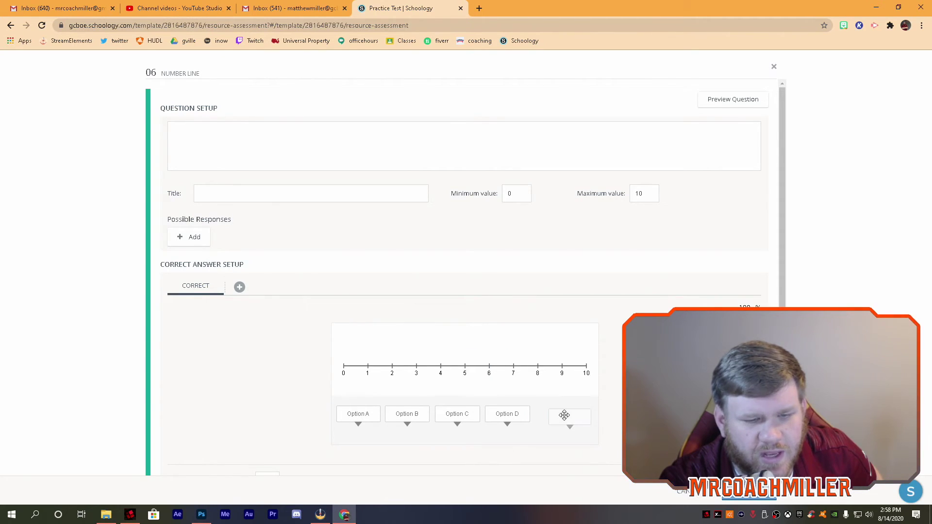
Step: Try repositioning Options A and D on the 0–10 number line preview
scroll(360, 375, "down", 3)
scroll(239, 348, "up", 3)
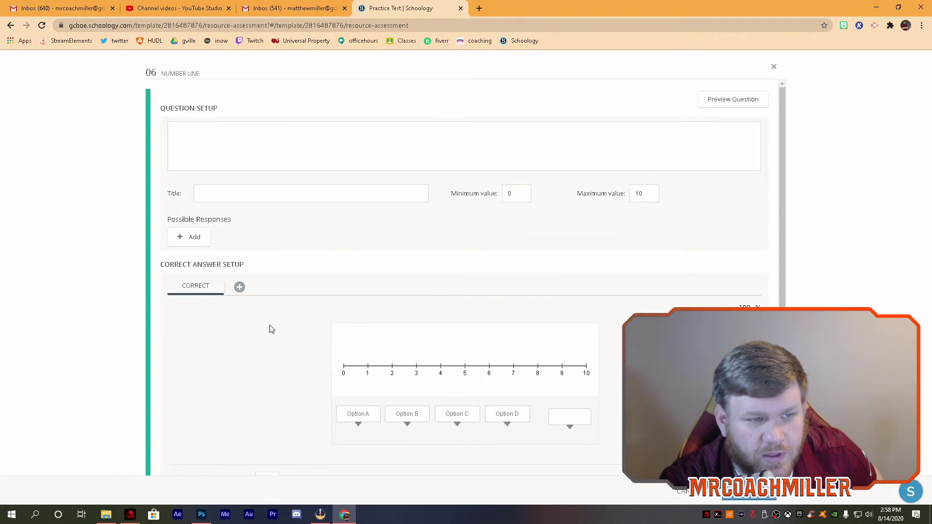
right_click(194, 237)
key("Escape")
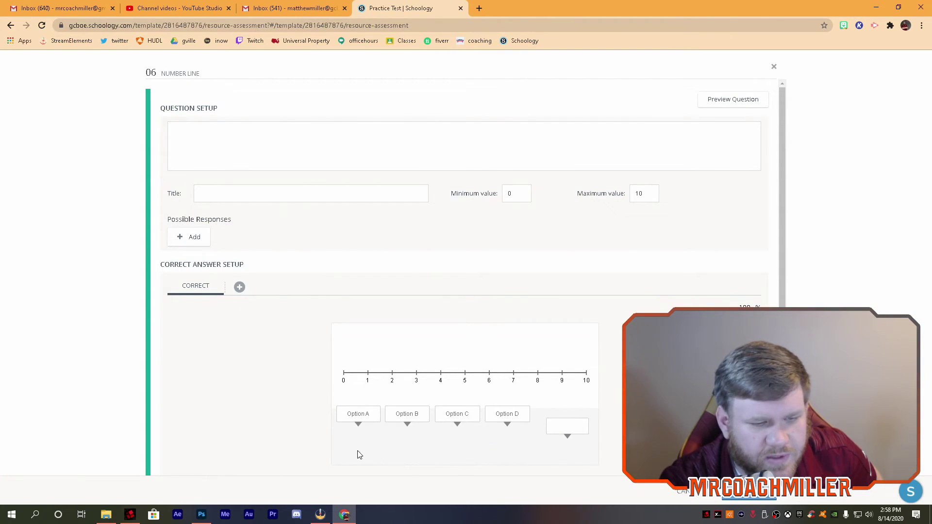
mouse_move(358, 414)
left_mouse_down()
mouse_move(366, 431)
mouse_move(361, 422)
left_mouse_up()
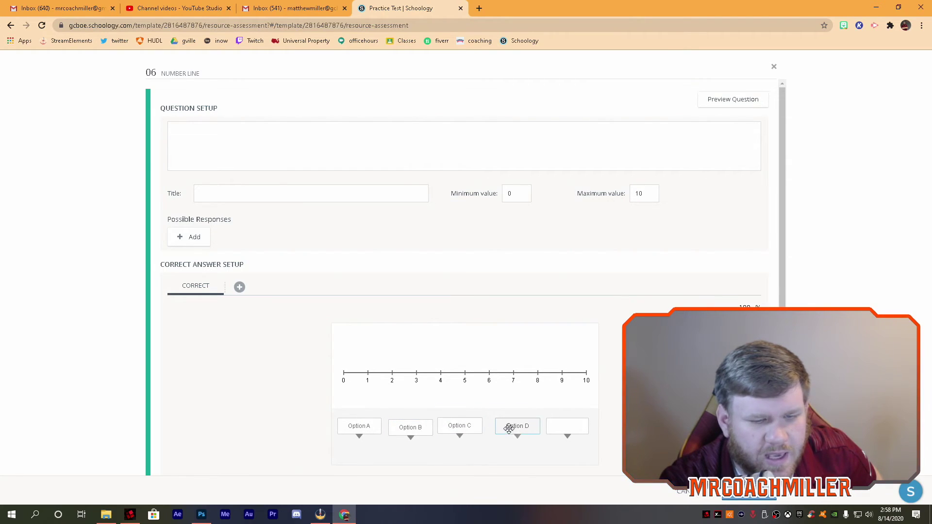
mouse_move(509, 428)
left_mouse_down()
mouse_move(447, 433)
mouse_move(513, 436)
left_mouse_up()
left_click(347, 131)
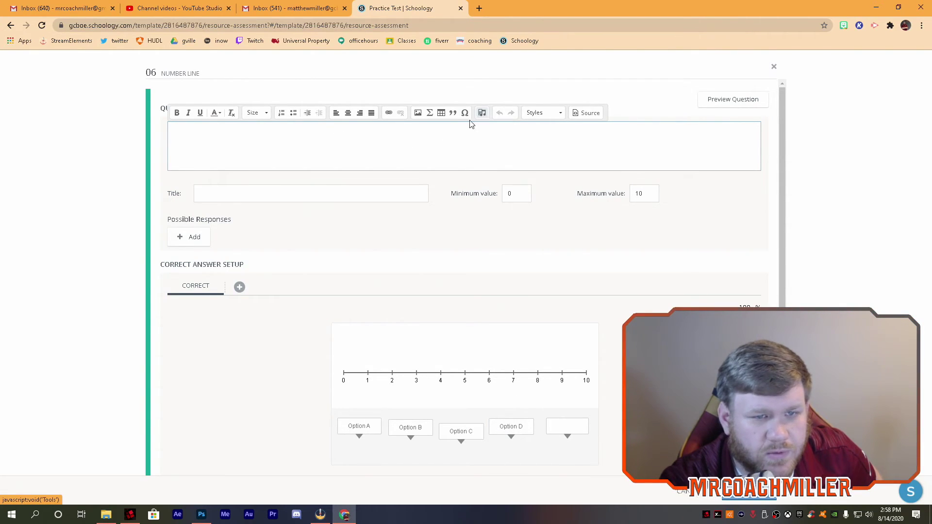
double_click(207, 221)
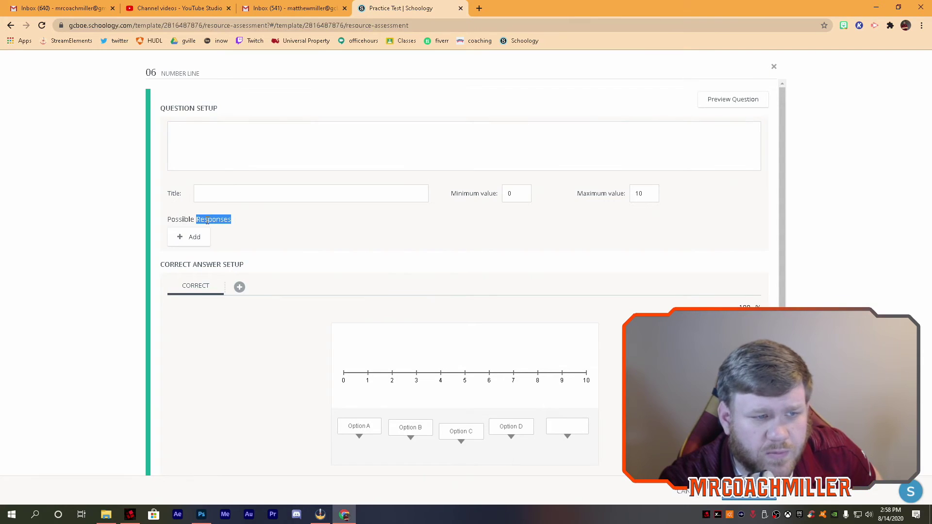
left_click(293, 243)
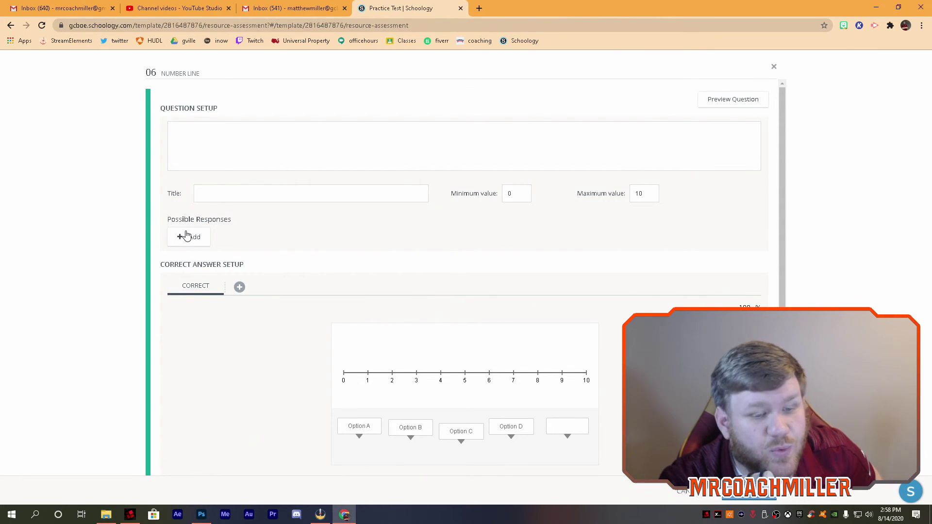
scroll(516, 376, "down", 3)
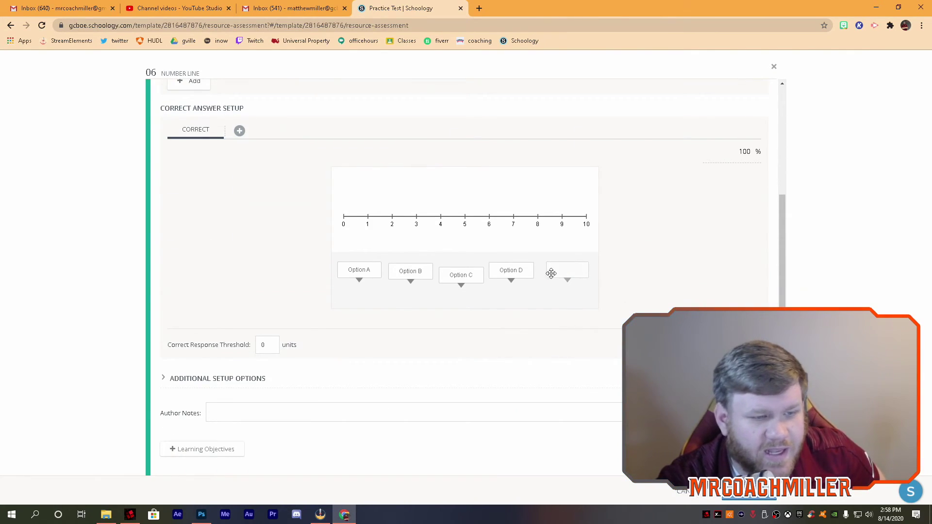
Step: Expand the number line's Additional Setup Options and focus the empty prompt
left_click(173, 379)
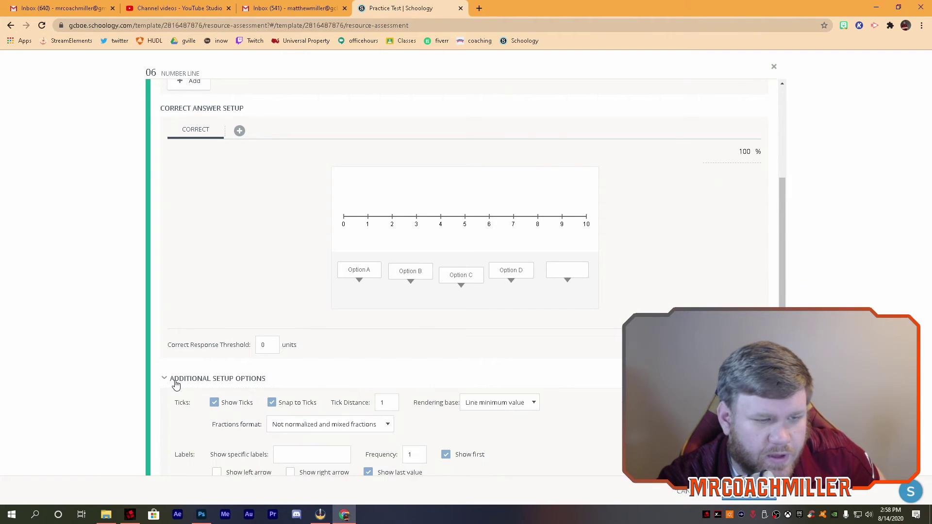
scroll(306, 373, "down", 2)
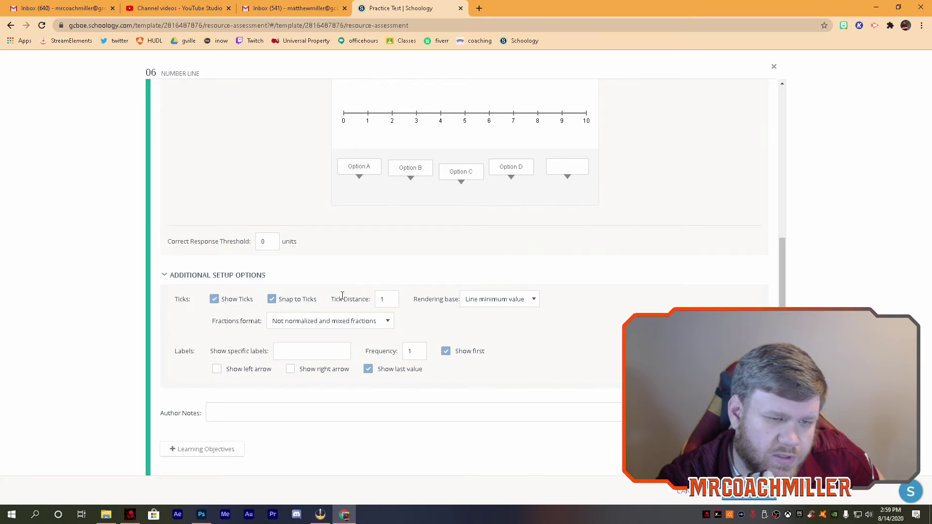
scroll(388, 294, "up", 5)
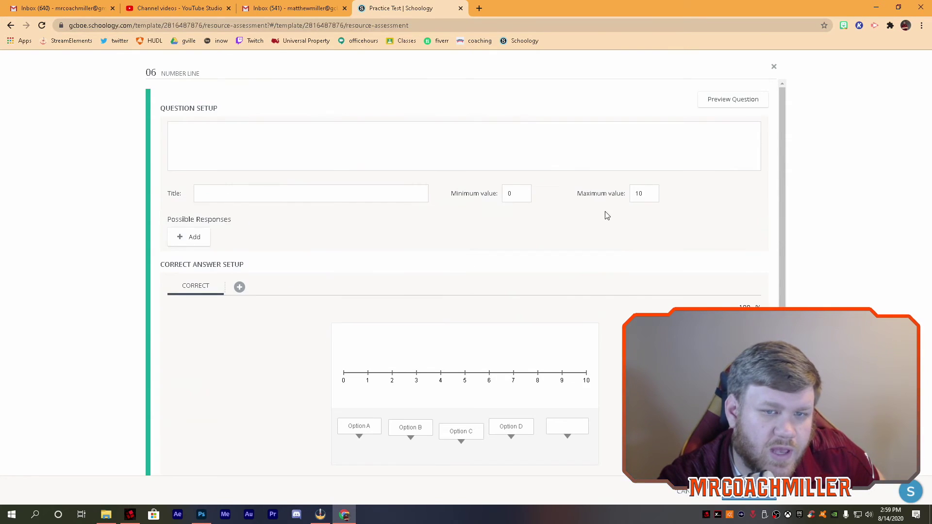
left_click(343, 166)
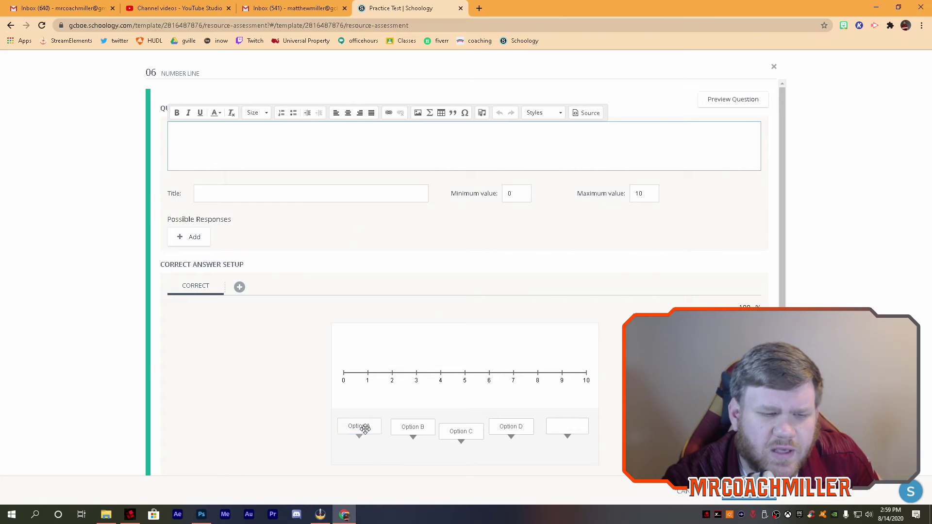
Step: Place Options A, B, C and D above 1, 3, 5 and 8, then close unsaved
mouse_move(358, 430)
left_mouse_down()
mouse_move(367, 358)
mouse_move(362, 435)
left_mouse_up()
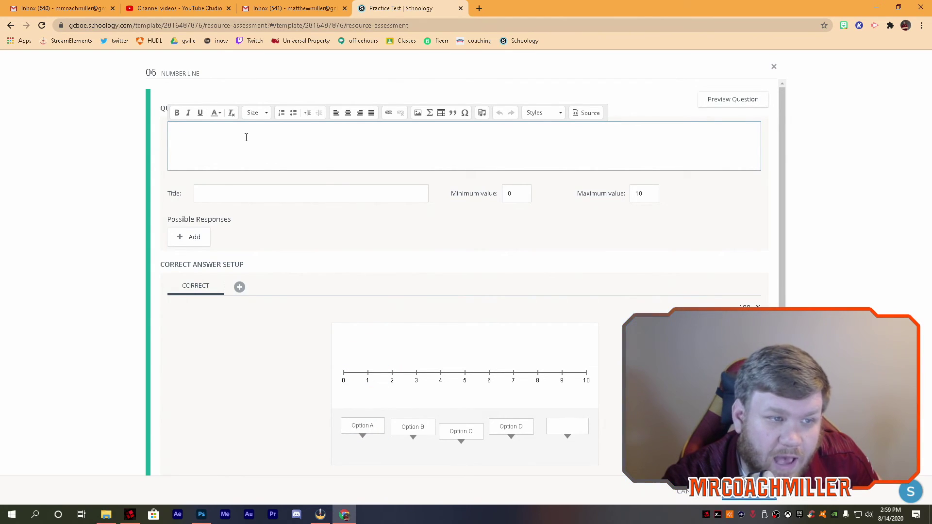
left_click_drag(442, 427, 469, 351)
left_click_drag(513, 425, 537, 358)
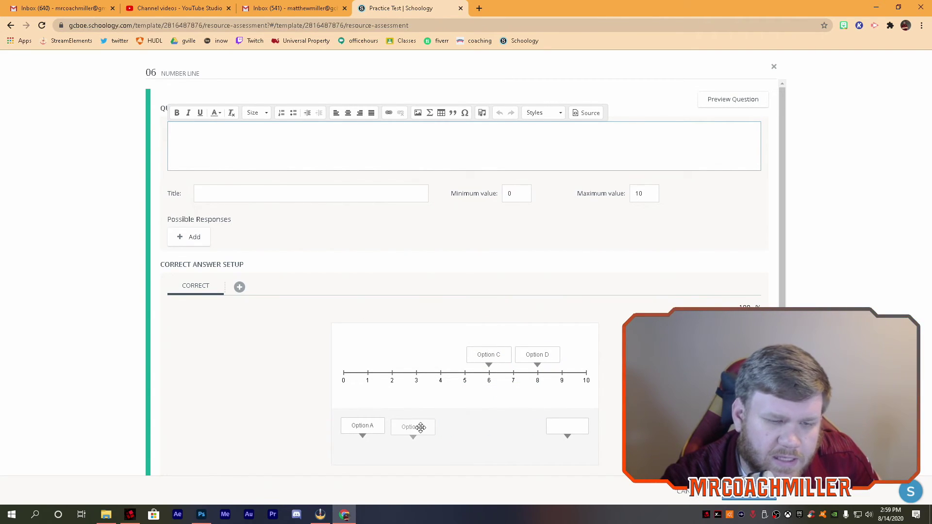
left_click_drag(413, 426, 416, 359)
left_click_drag(364, 420, 367, 355)
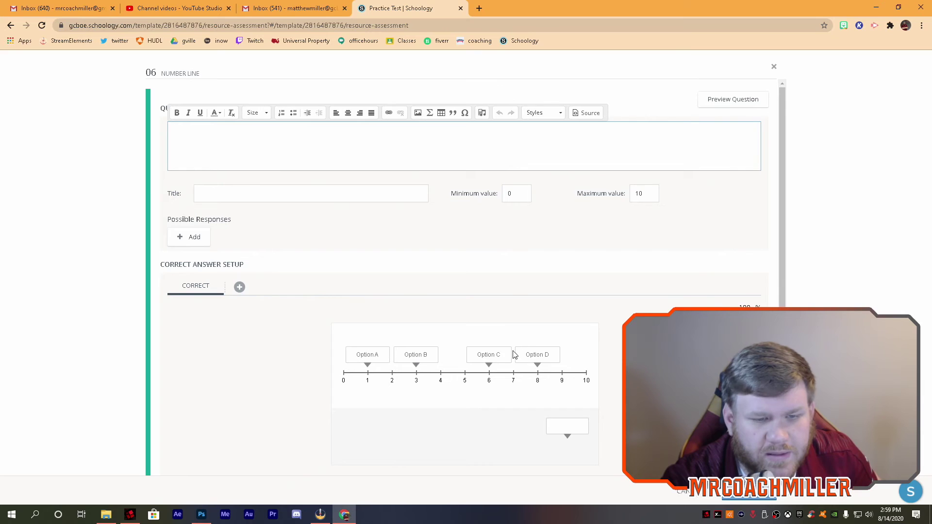
left_click_drag(487, 354, 463, 355)
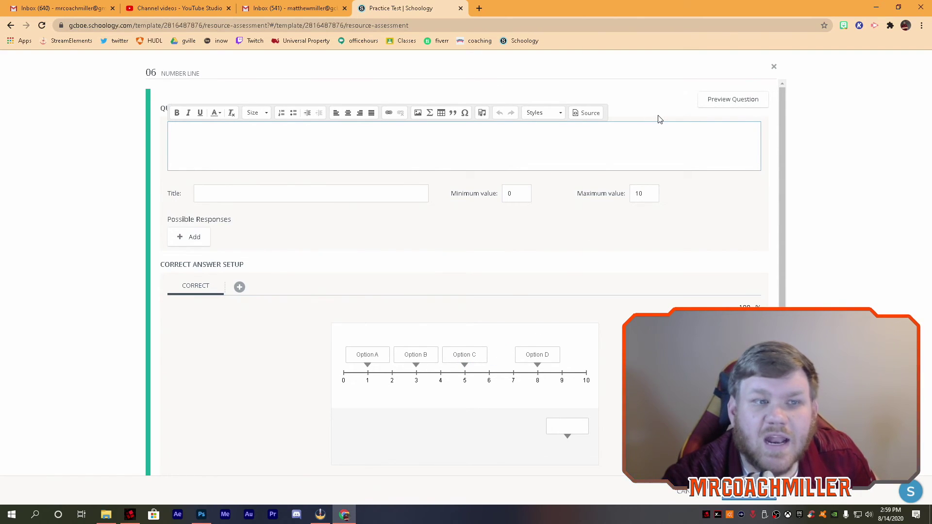
left_click(774, 67)
Step: Start a new Chart question and expand its Additional Setup Options
left_click(135, 370)
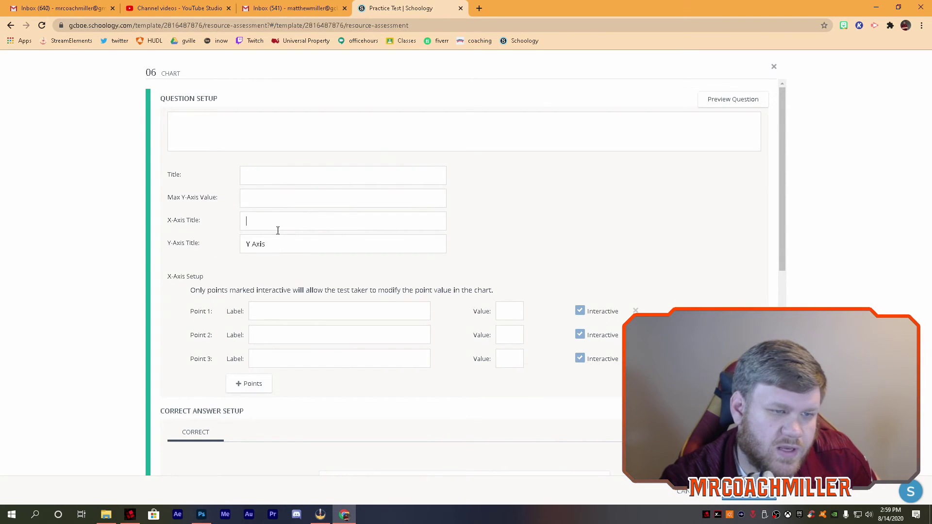
scroll(383, 285, "down", 7)
scroll(367, 235, "down", 2)
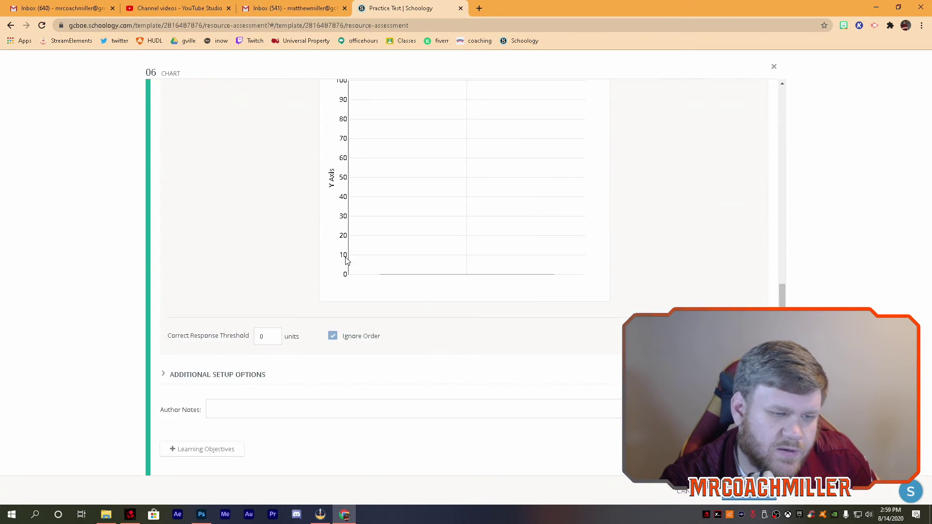
left_click(192, 375)
scroll(310, 345, "down", 2)
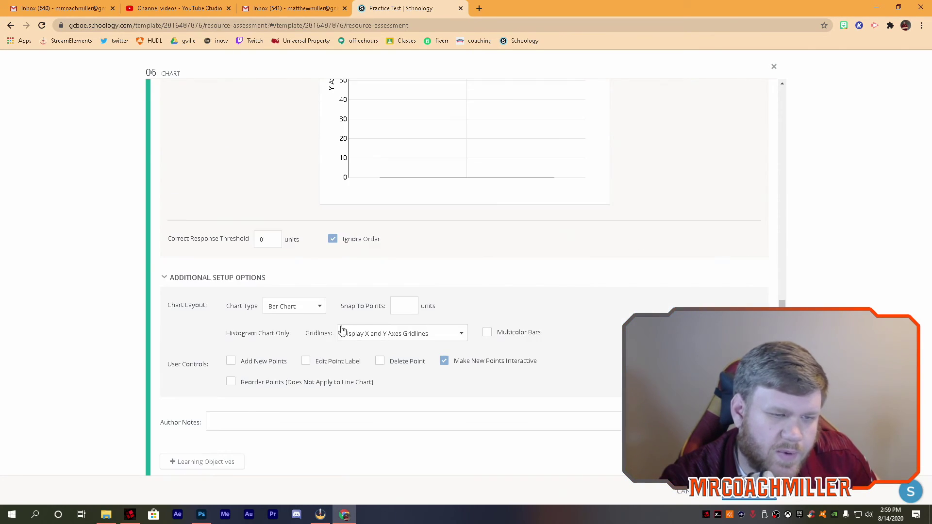
Step: Check the Chart Type list, keeping Bar Chart, and place the caret in the Title field
left_click(313, 307)
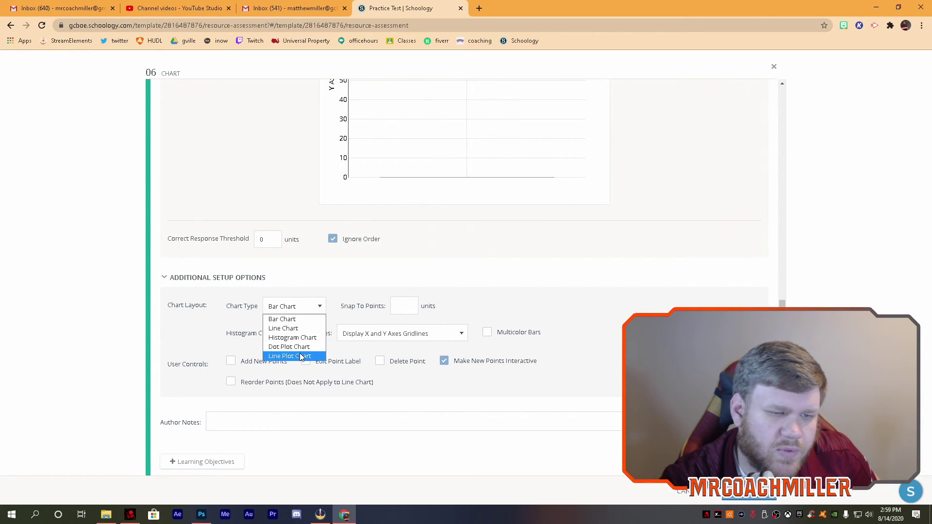
left_click(365, 344)
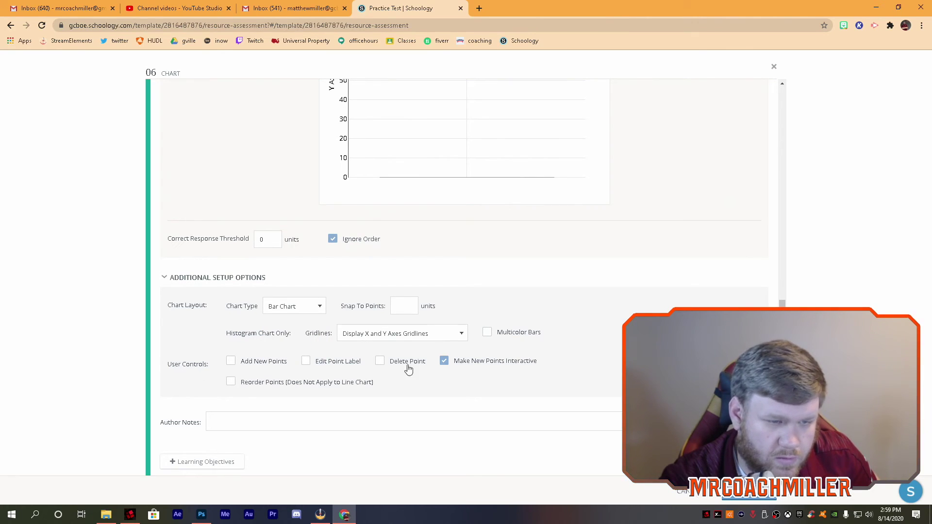
scroll(414, 300, "up", 5)
scroll(356, 293, "down", 4)
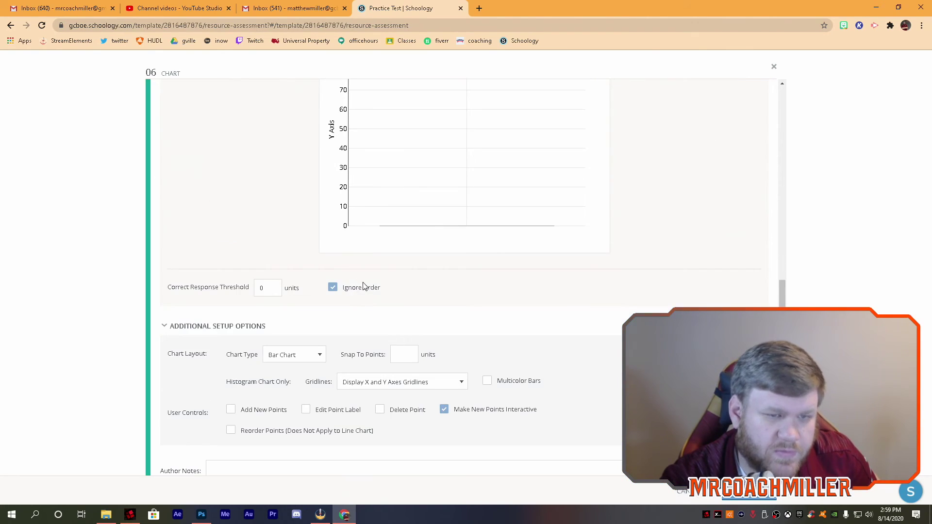
scroll(363, 287, "up", 9)
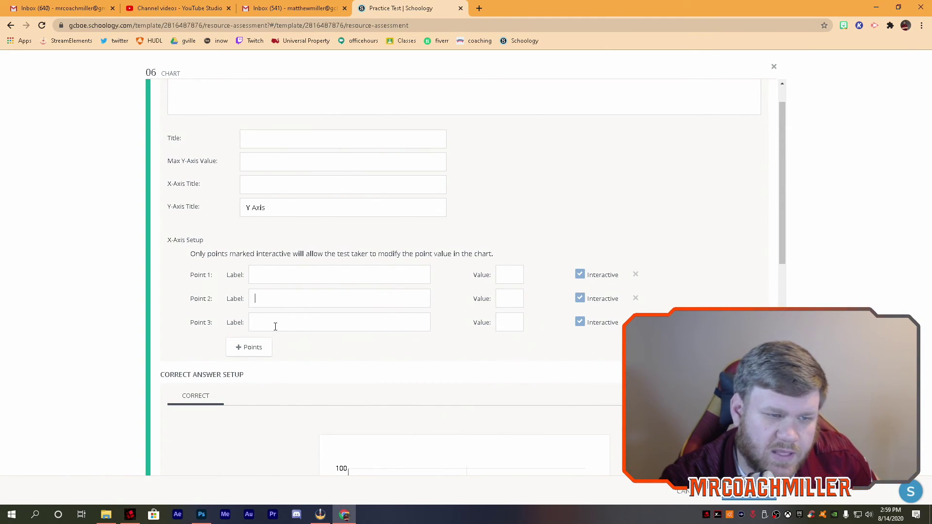
left_click(281, 136)
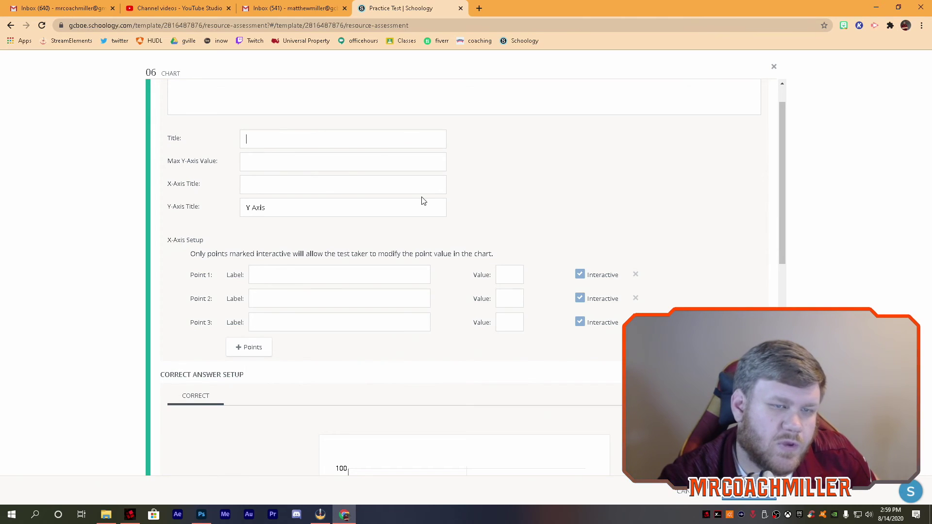
scroll(489, 195, "up", 1)
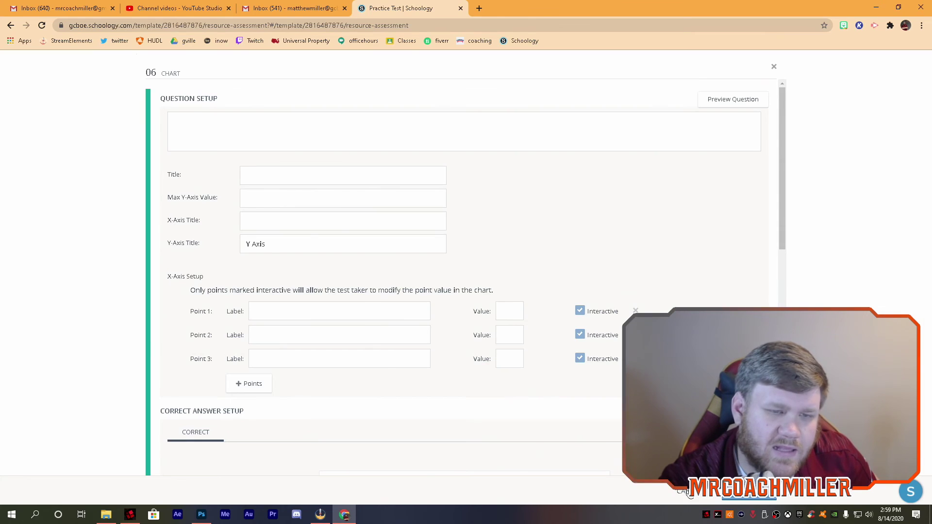
Step: Discard the chart draft, return to Resources, and cancel the Practice Test Edit dialog
left_click(688, 492)
scroll(298, 181, "up", 3)
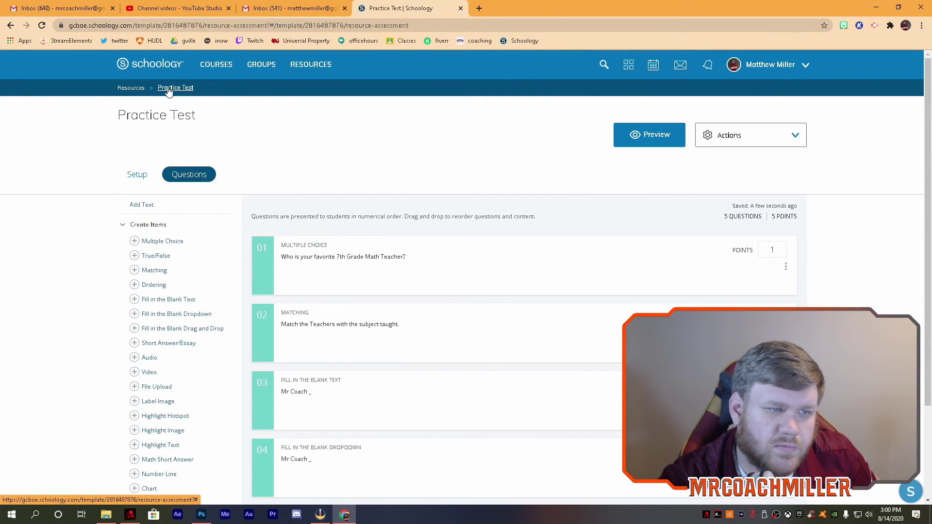
left_click(137, 88)
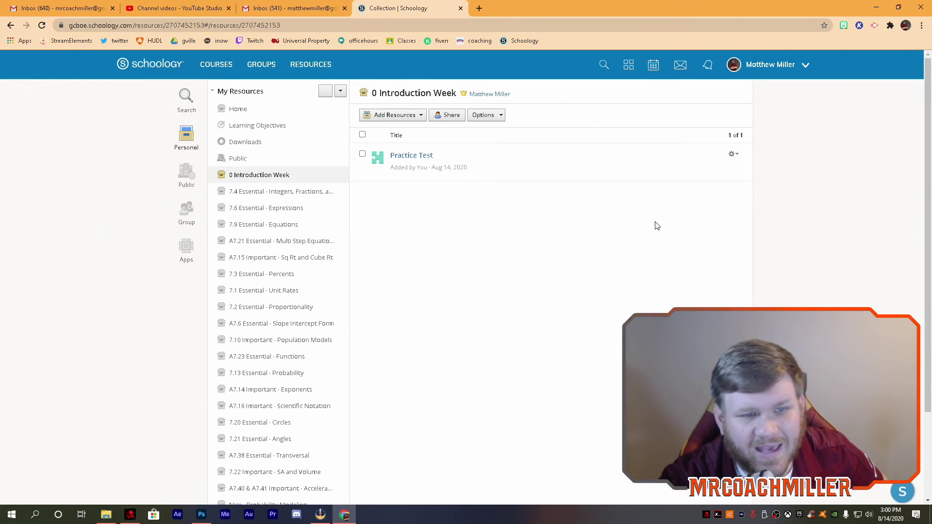
left_click(735, 153)
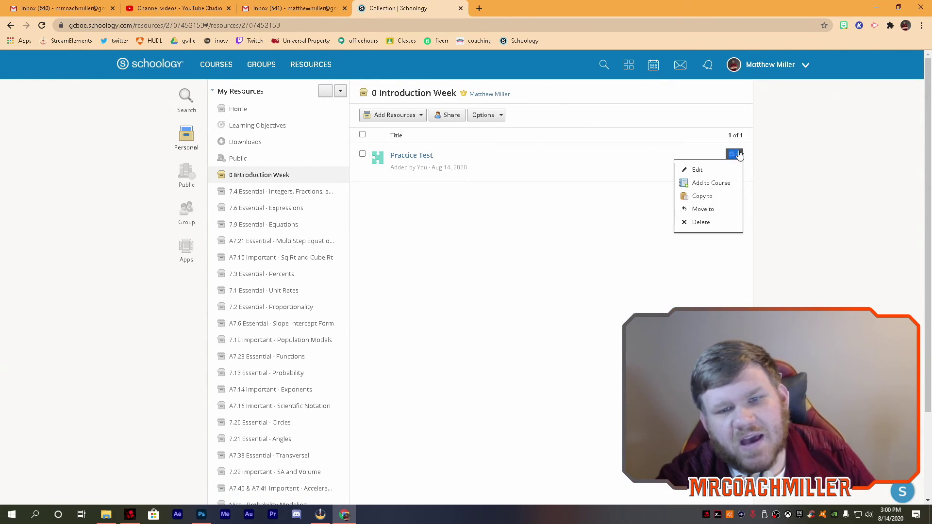
left_click(696, 170)
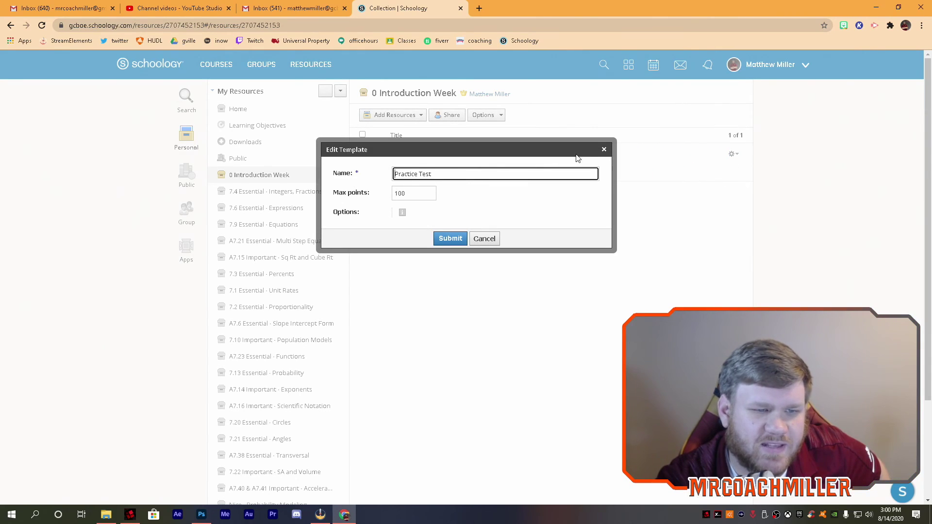
left_click(604, 150)
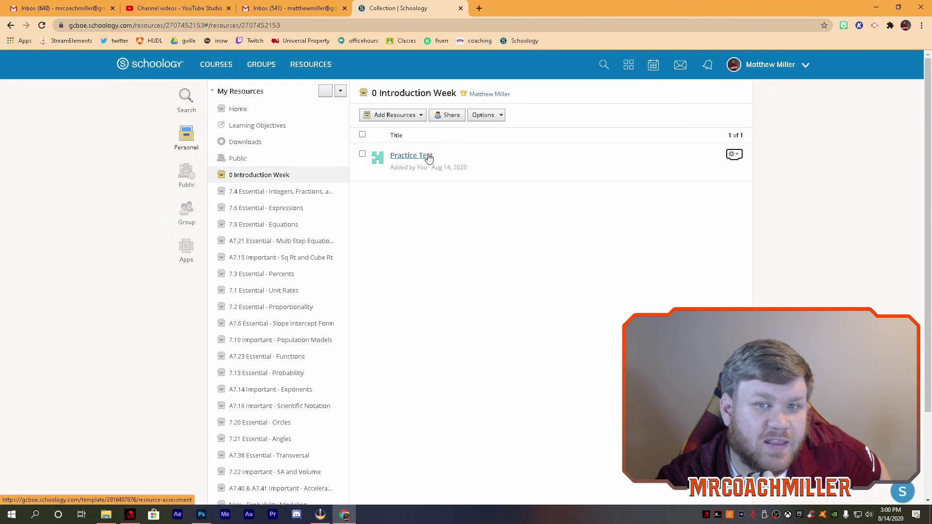
Step: Reopen Practice Test and view its question list of five questions worth 5 points
left_click(407, 156)
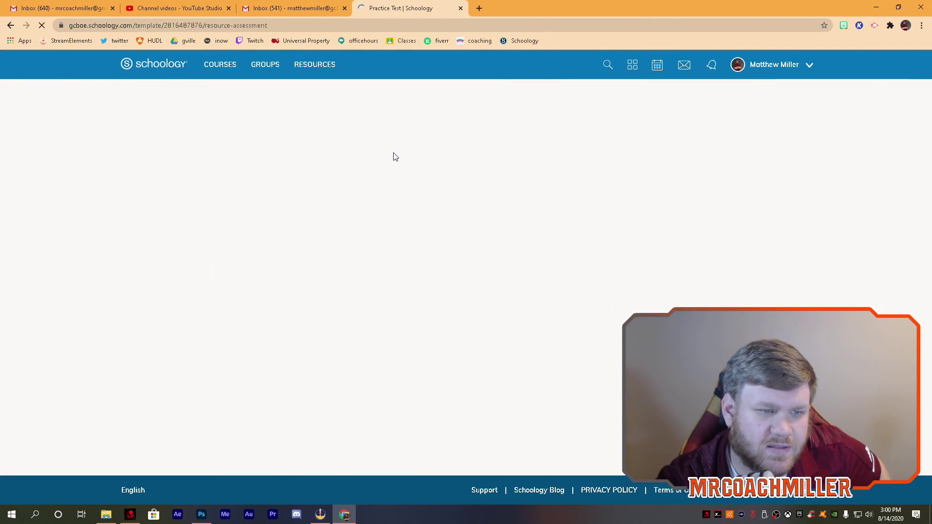
left_click(151, 145)
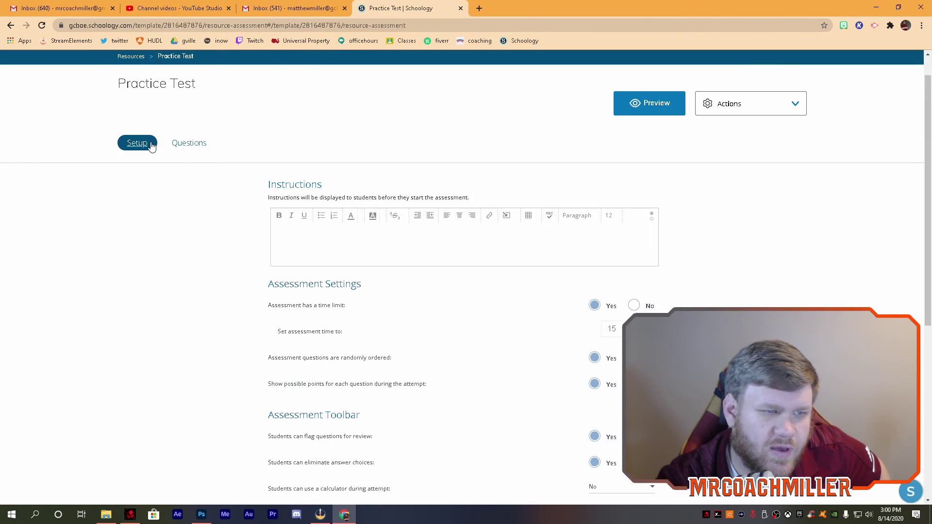
left_click(181, 143)
scroll(368, 308, "down", 3)
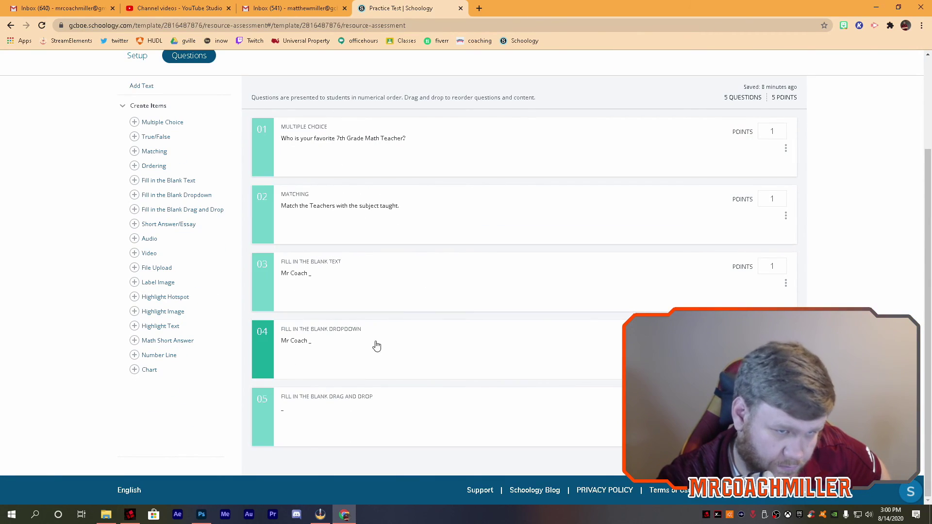
scroll(485, 257, "up", 3)
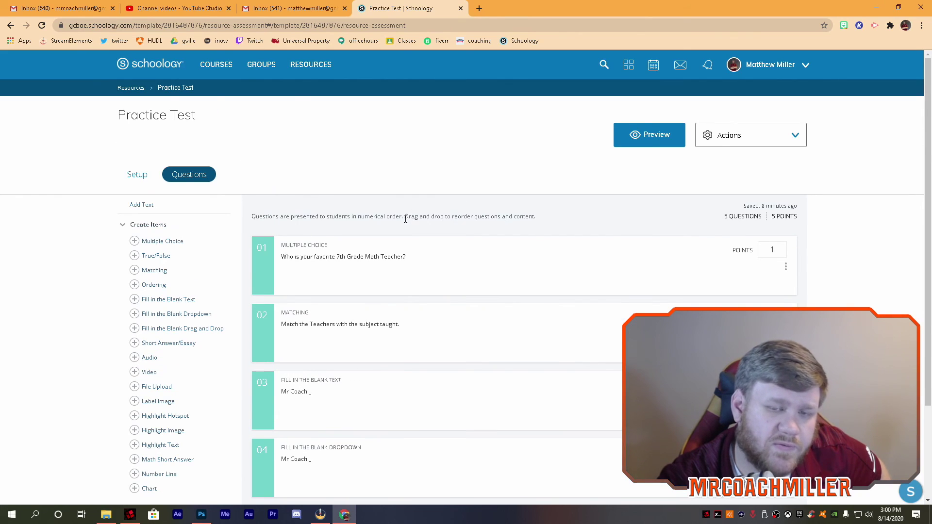